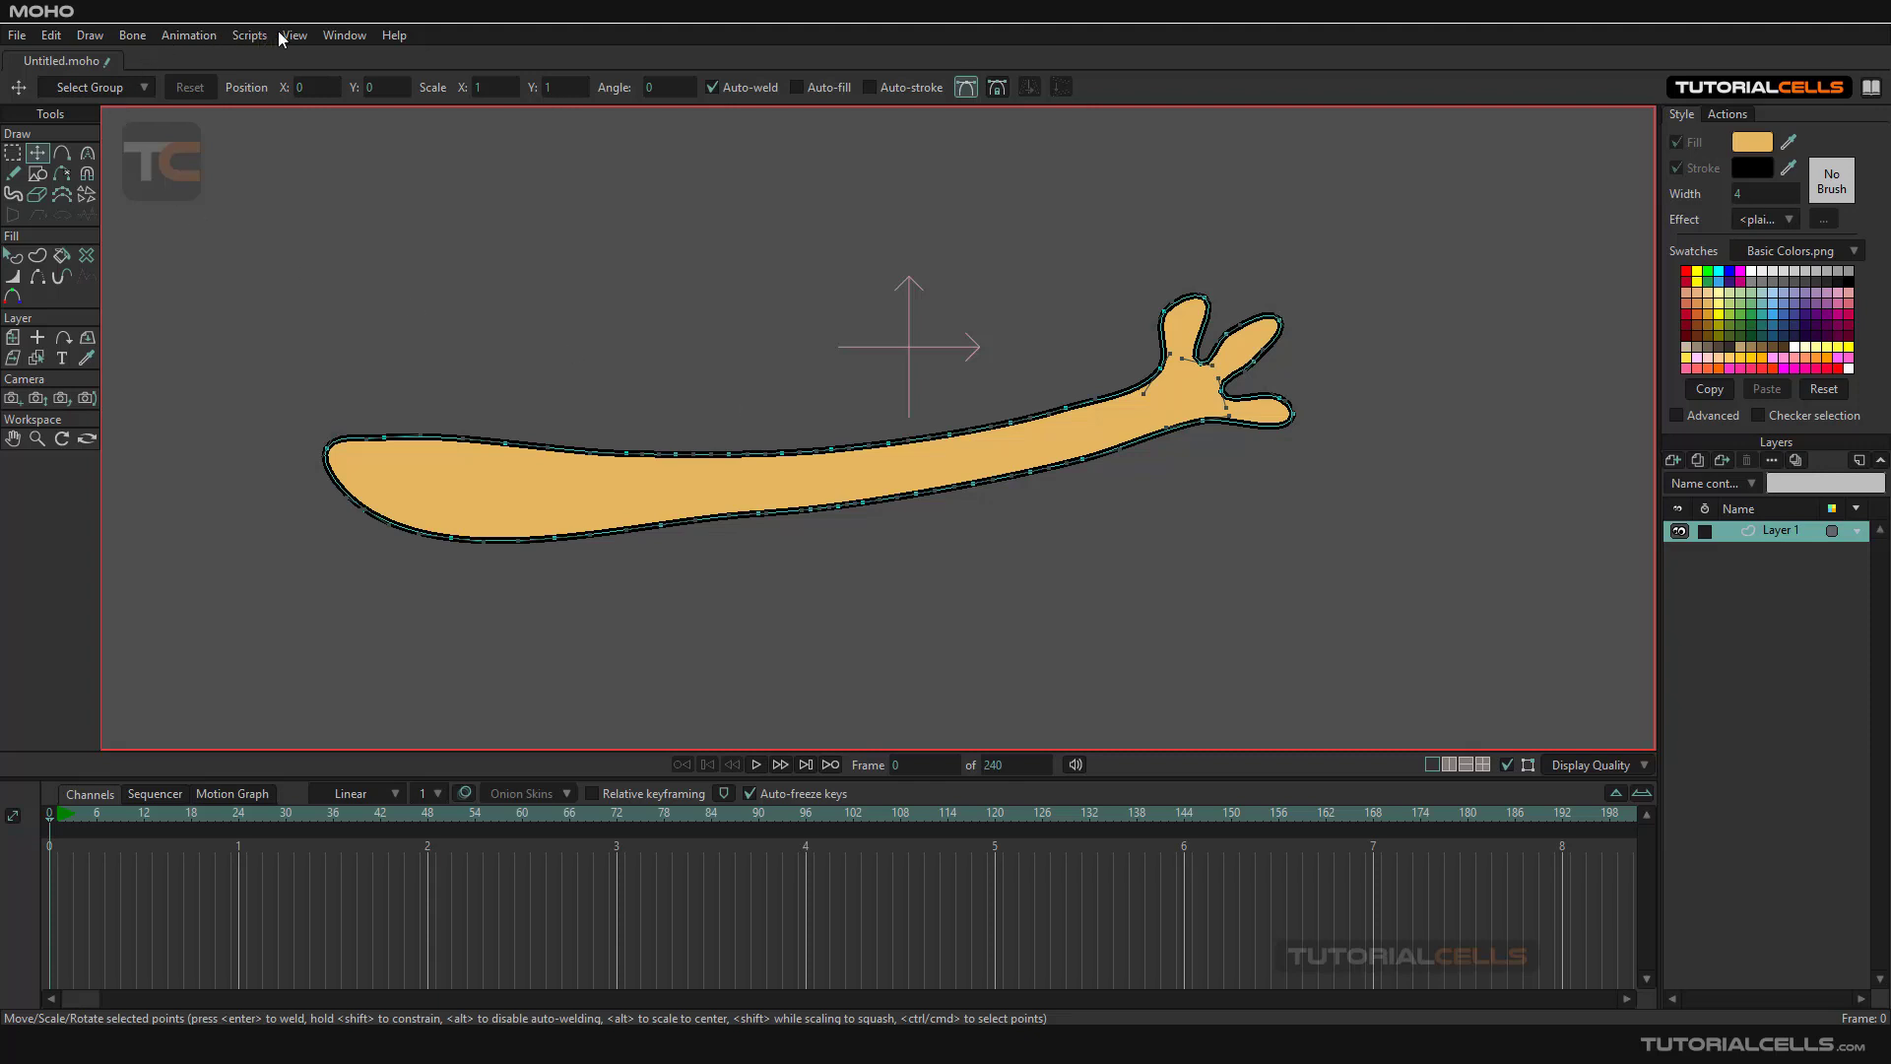
Group Layer 1 into a new Layer 2 and convert that group into a bone layer
left_click(132, 36)
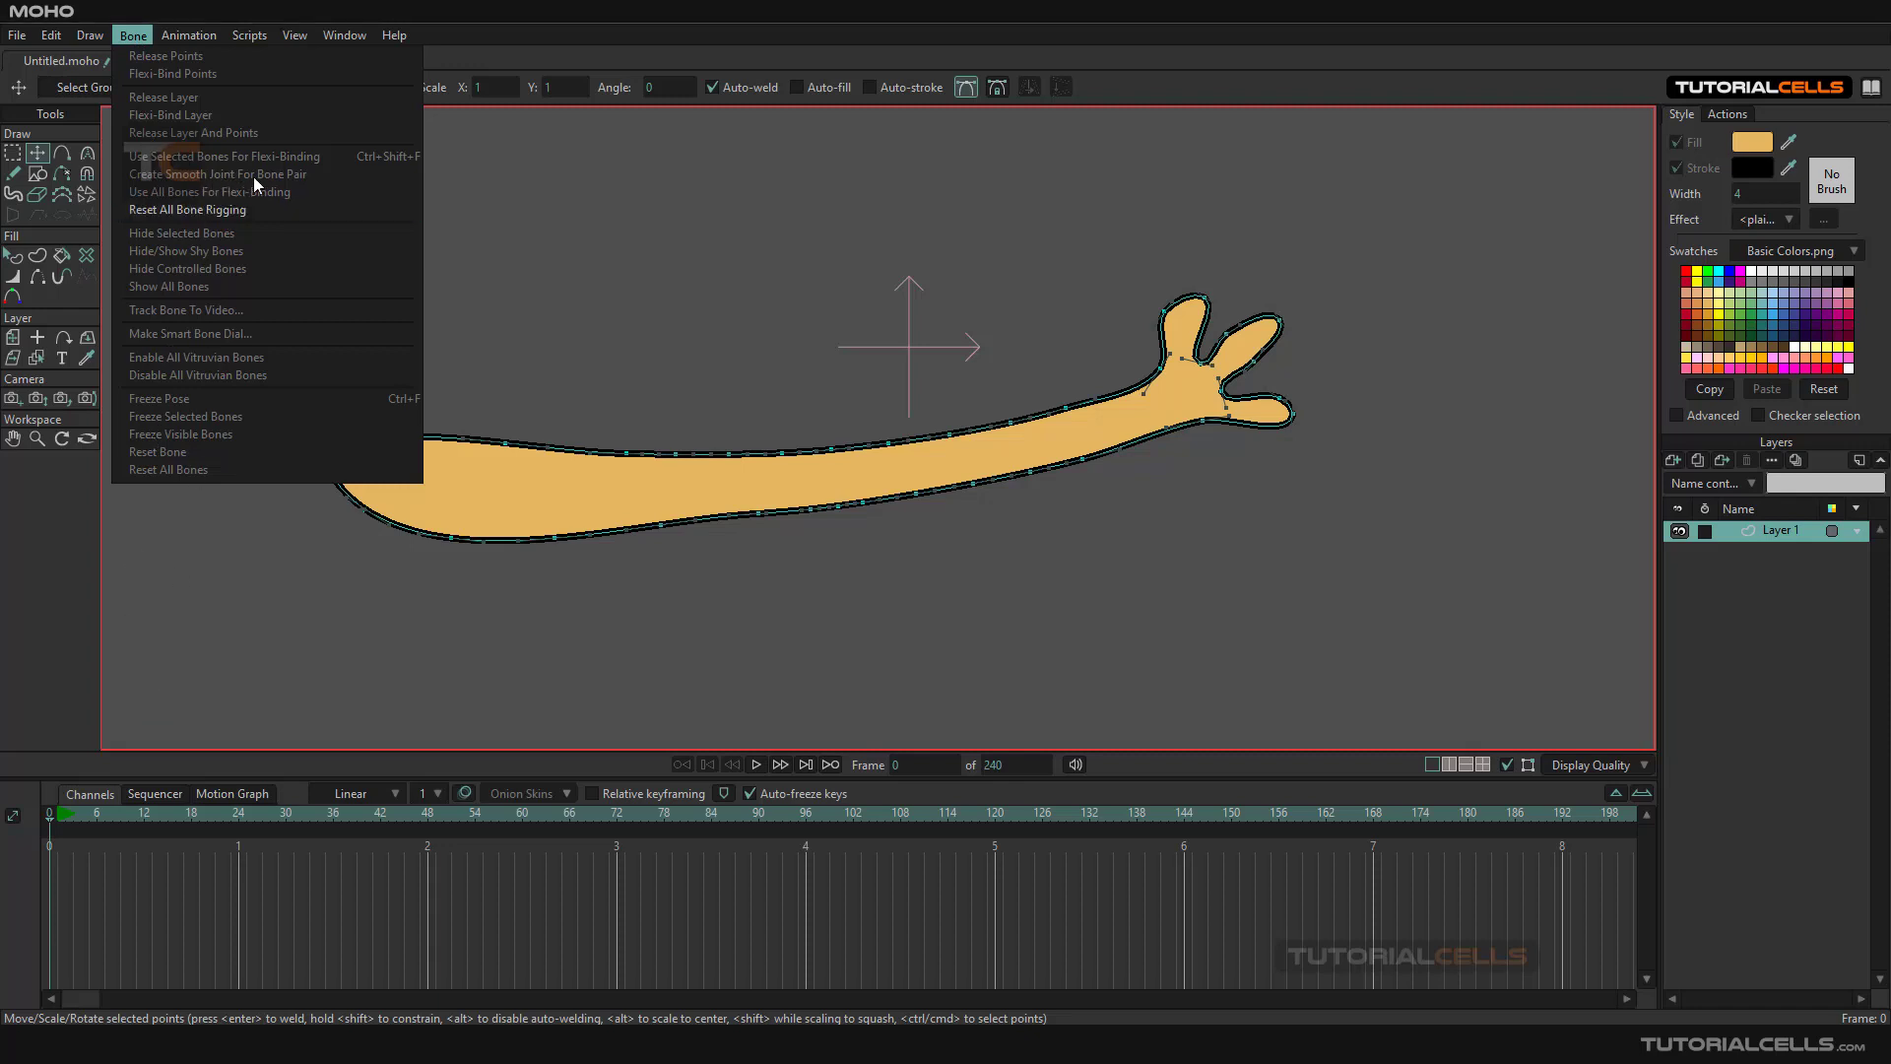
left_click(630, 251)
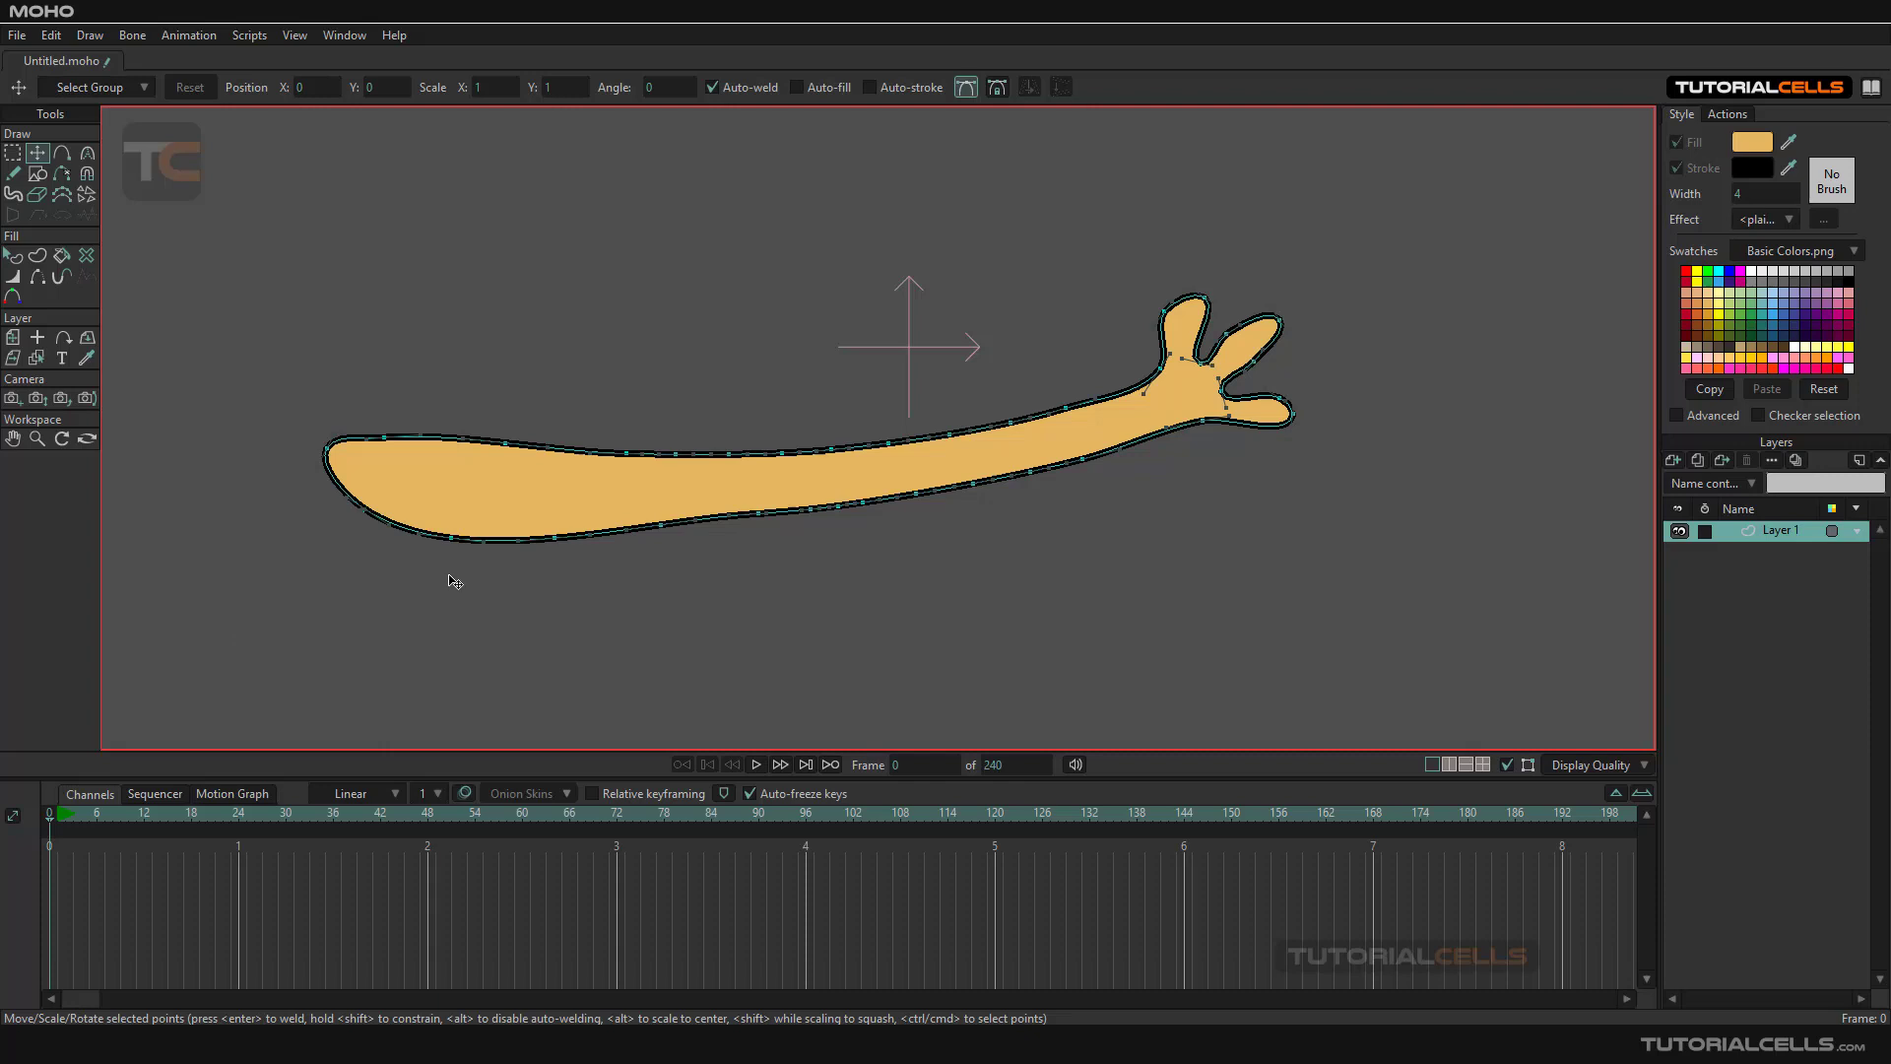
right_click(1759, 534)
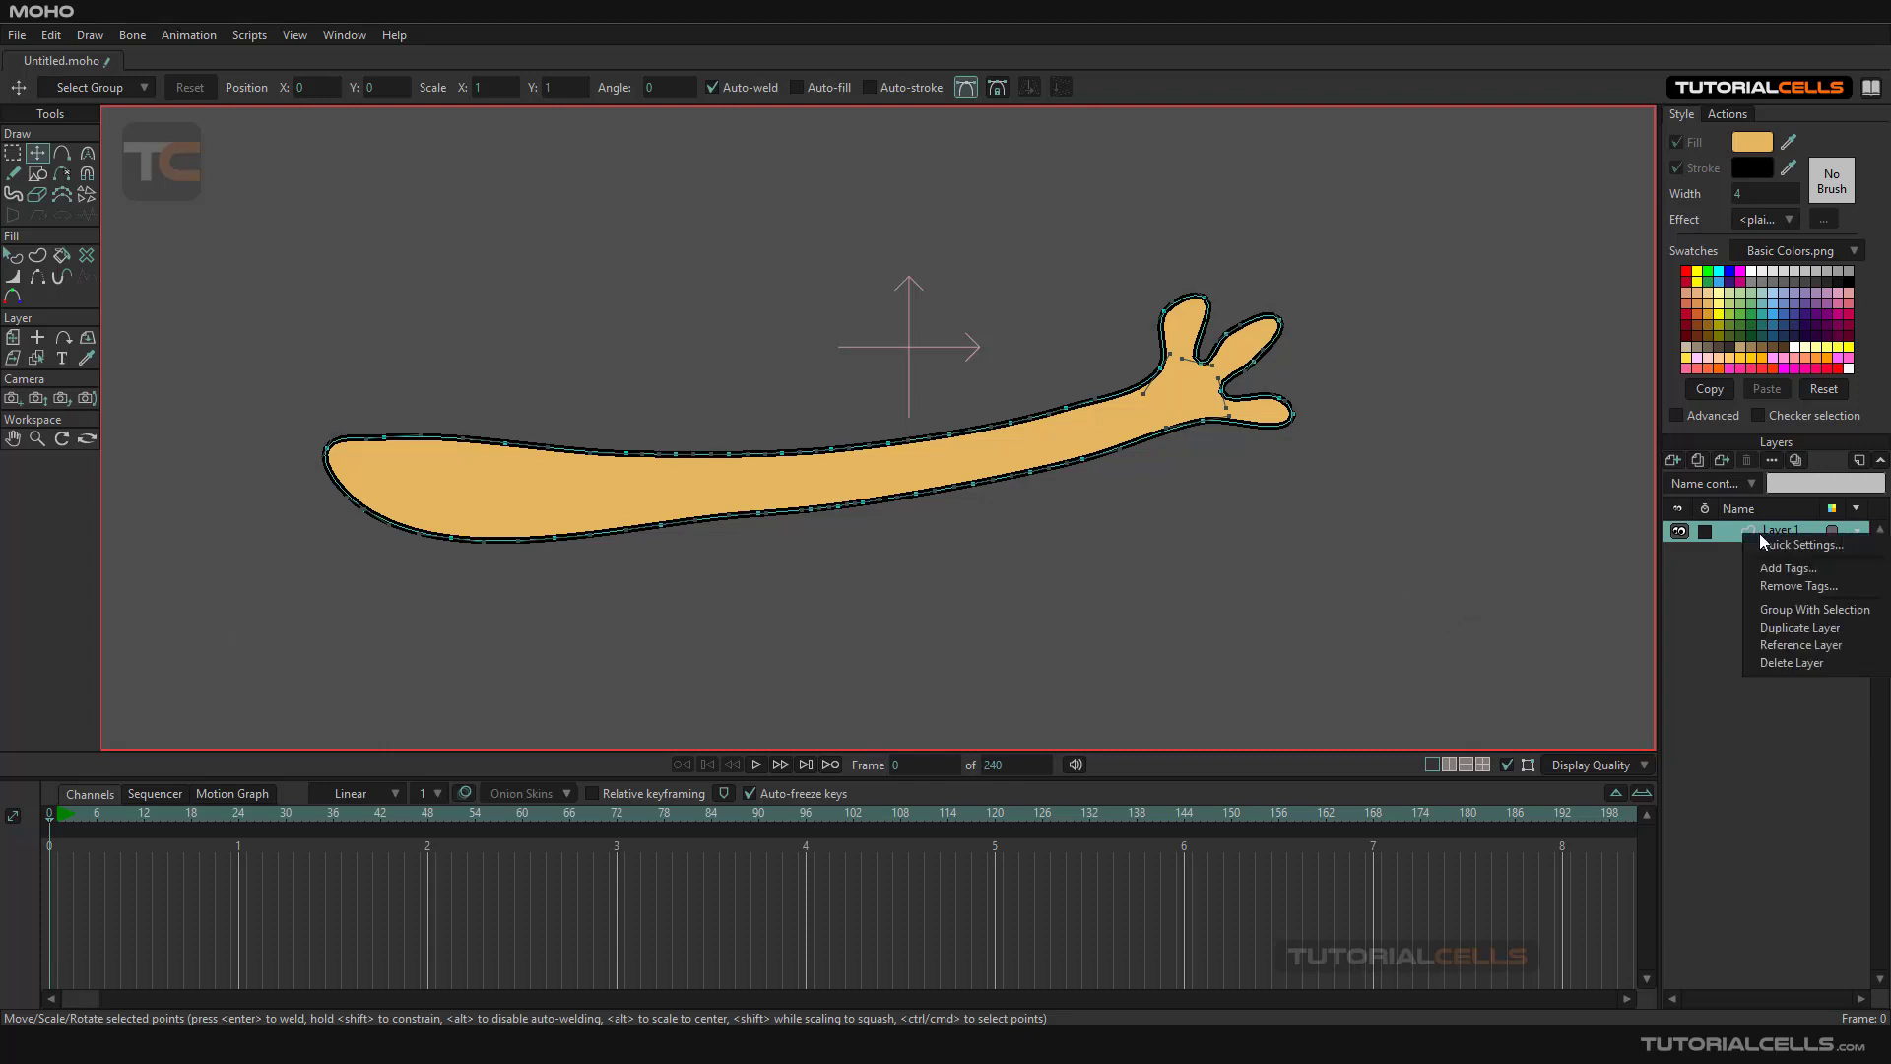
left_click(1789, 609)
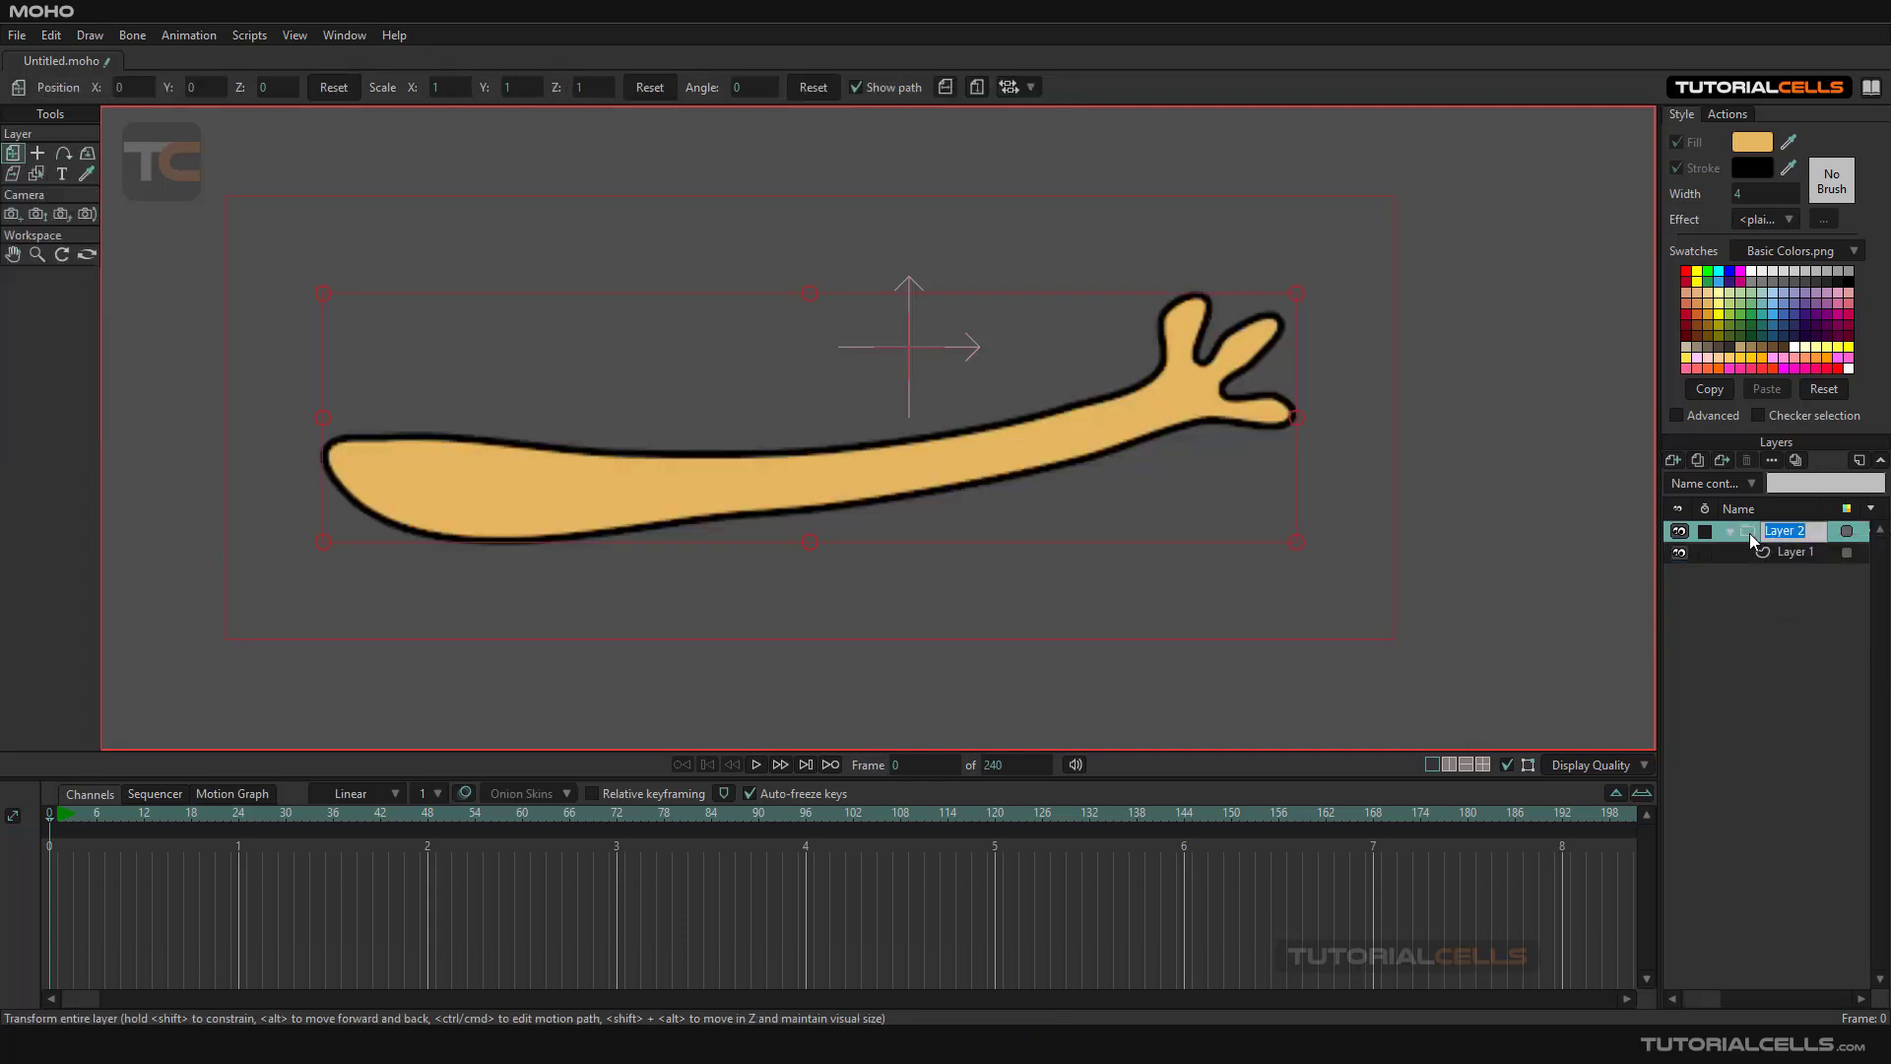
right_click(1750, 534)
left_click(1759, 591)
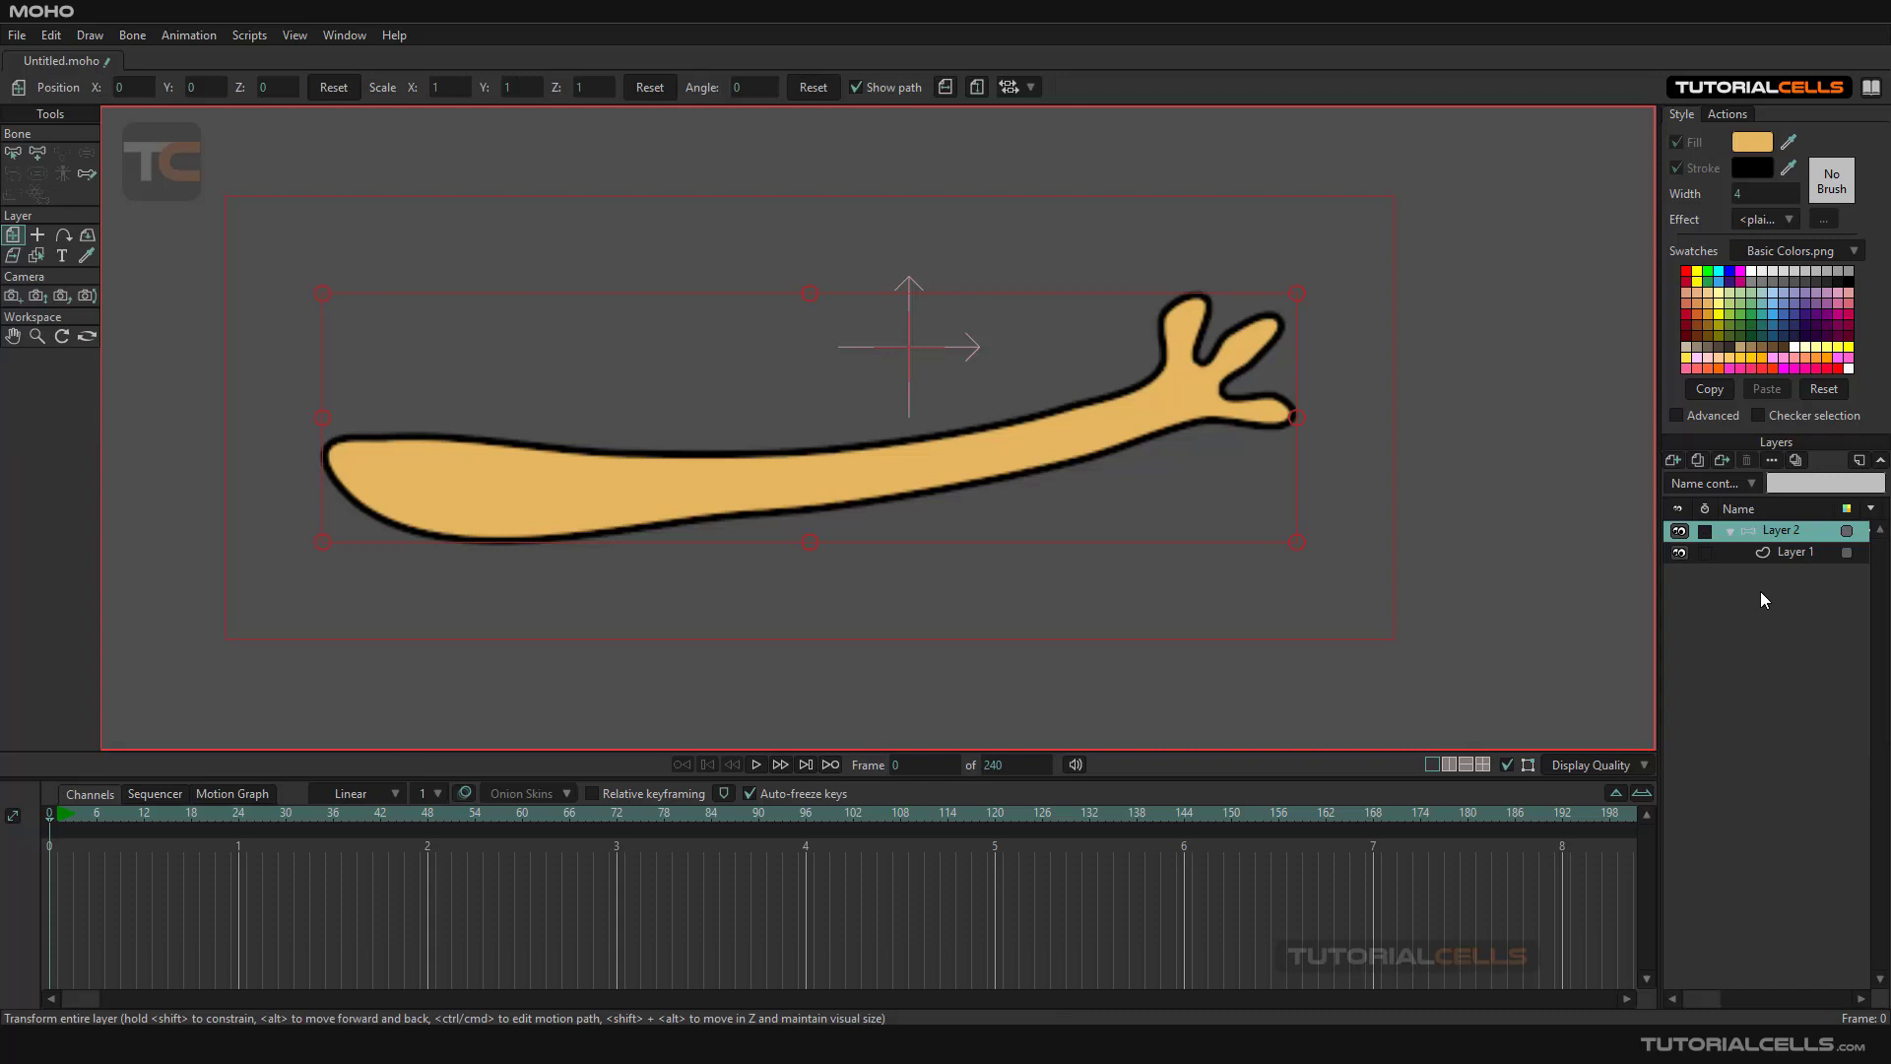
Draw the upper-arm bone from the arm's left end, redoing a misplaced first attempt
left_click(42, 156)
left_click_drag(335, 471, 776, 483)
key("ctrl+z")
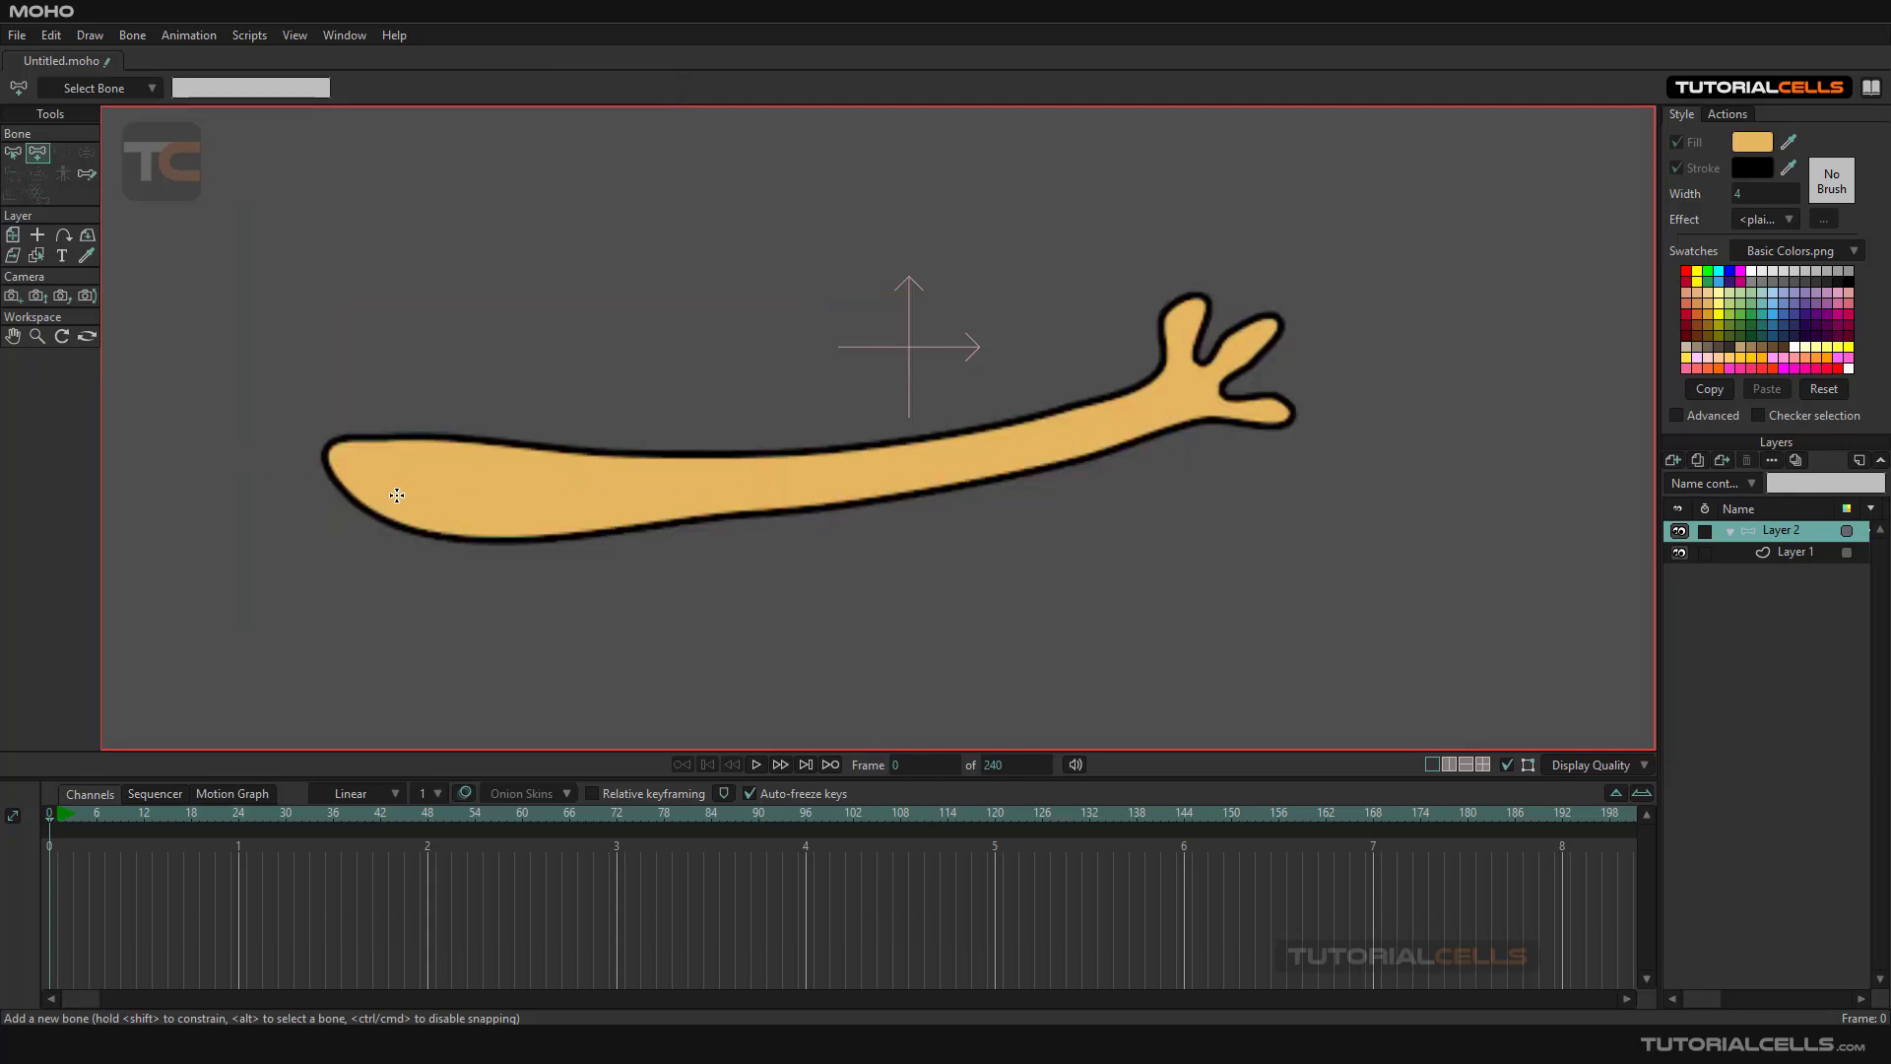
left_click_drag(357, 501, 1197, 394)
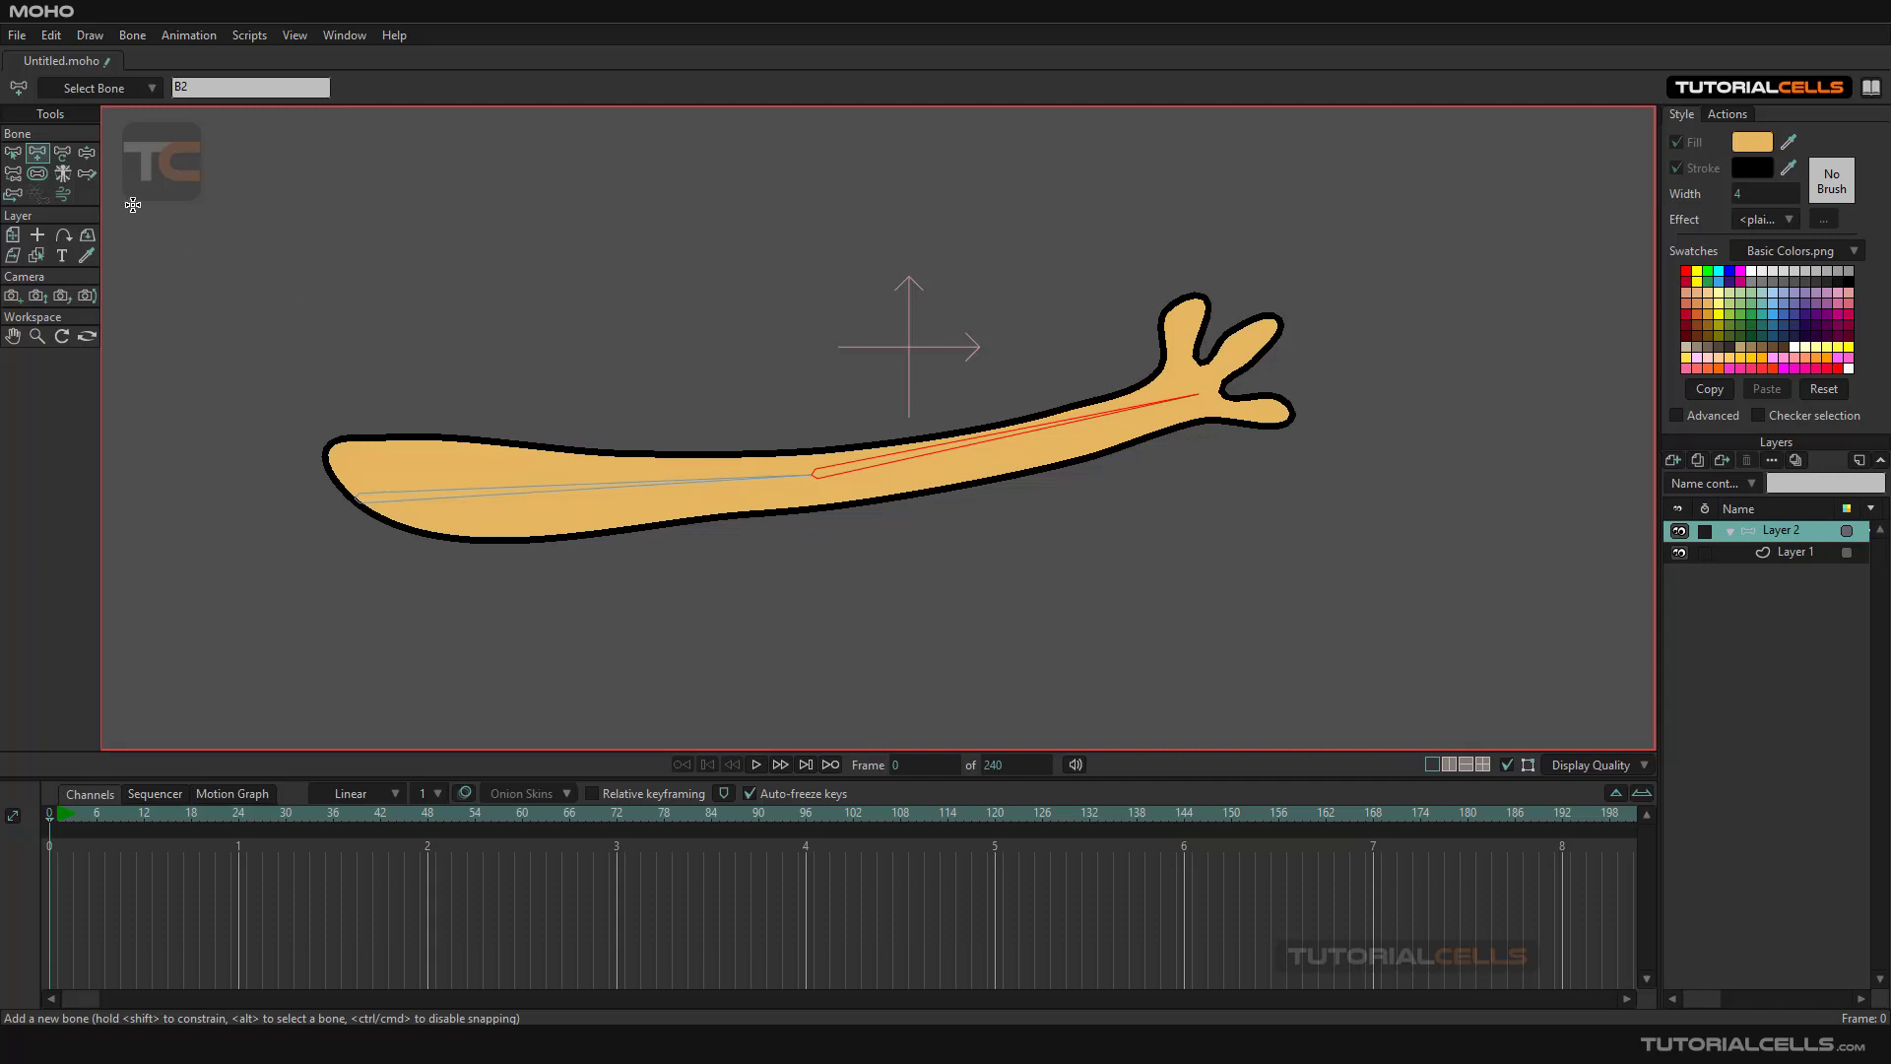
Shrink the influence regions of the forearm and upper-arm bones with Bone Strength
left_click(87, 155)
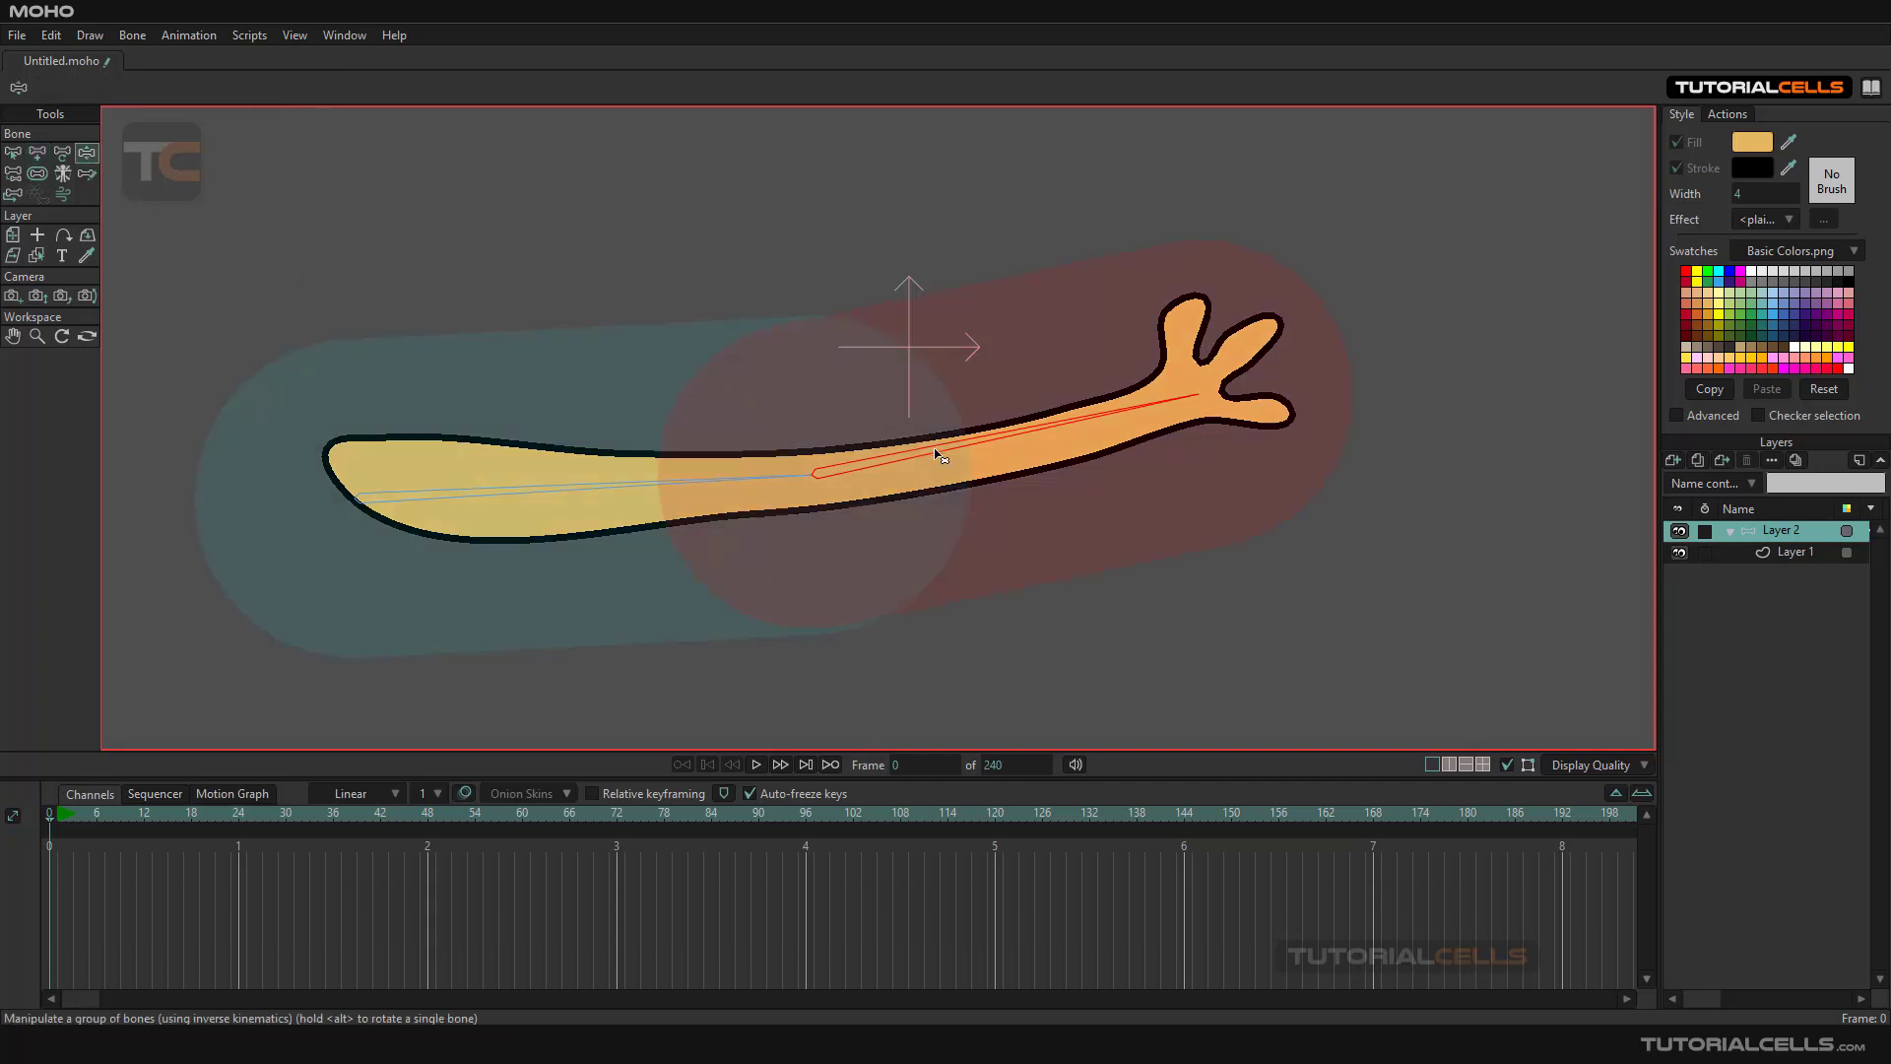
left_click(37, 173)
left_click_drag(970, 254, 803, 295)
left_click(596, 497)
left_click(402, 473)
left_click_drag(583, 277, 463, 313)
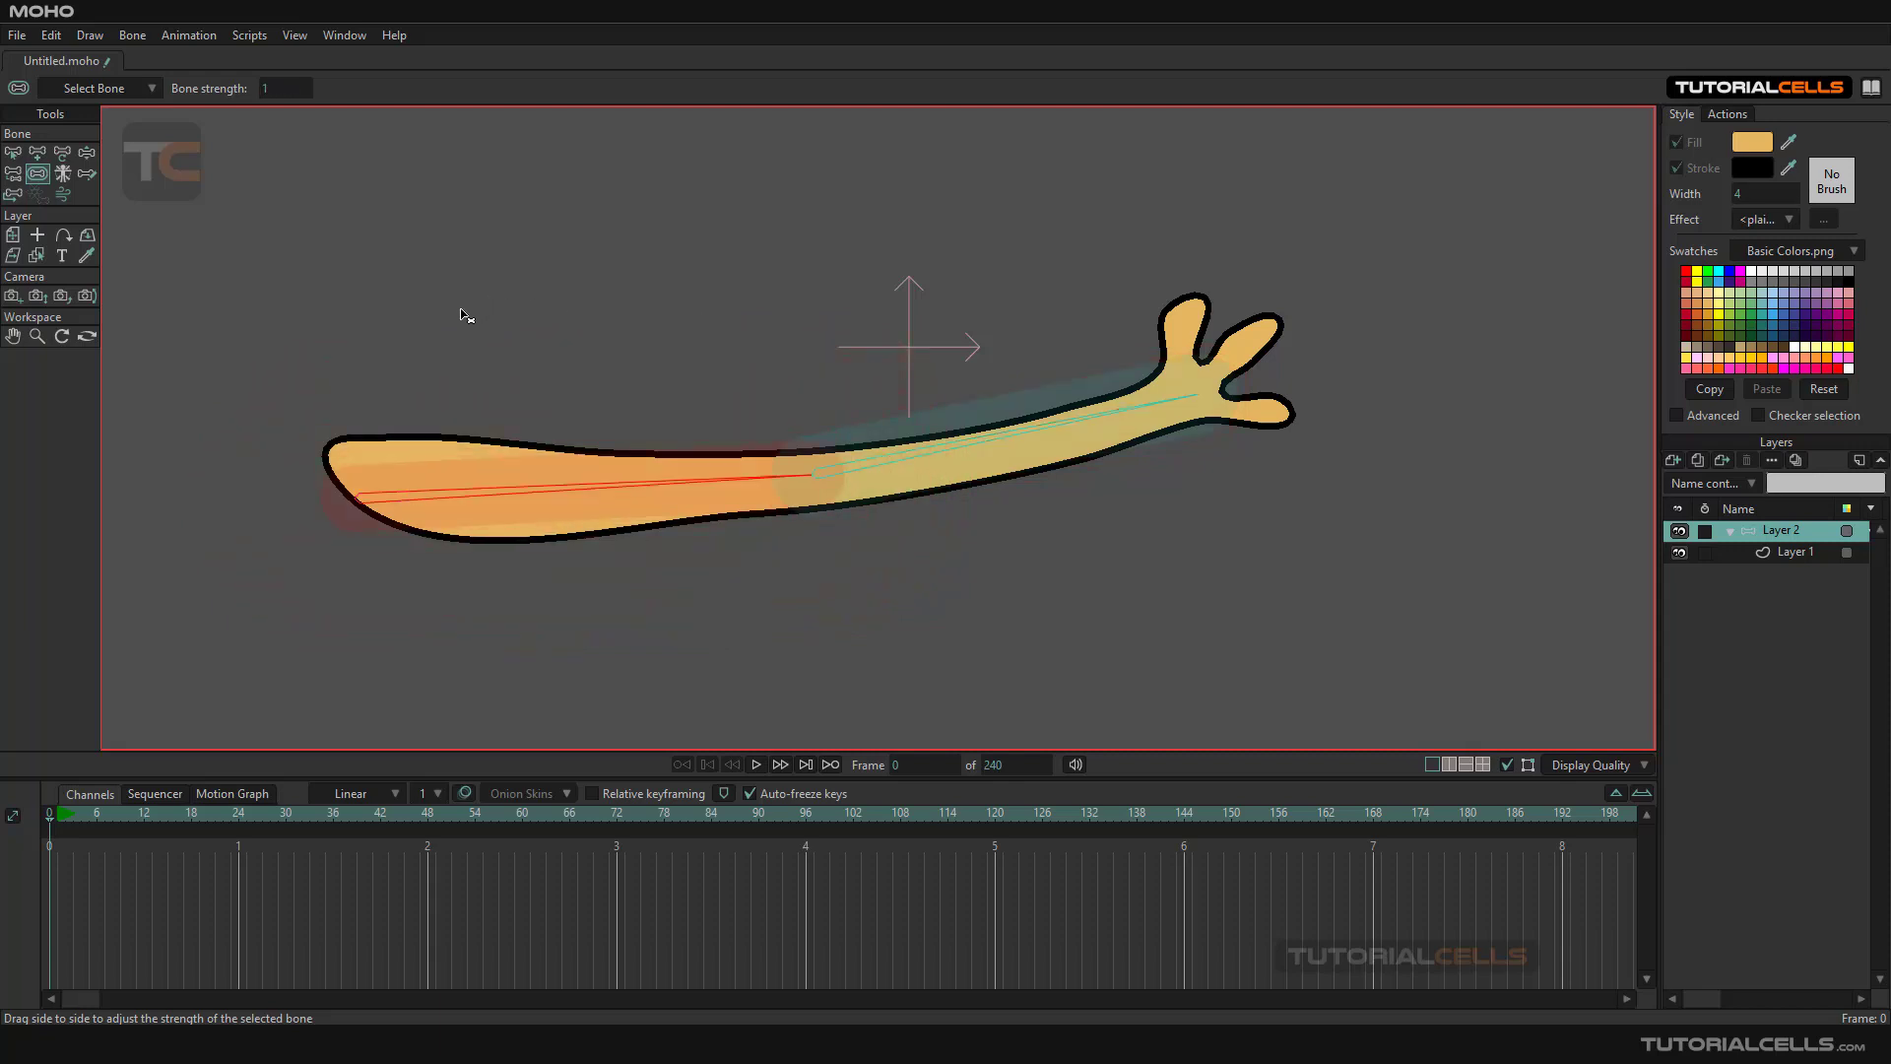
Test-bend the forearm up and back to straight, then select it and show the Actions list
left_click(86, 155)
left_click_drag(978, 453, 440, 190)
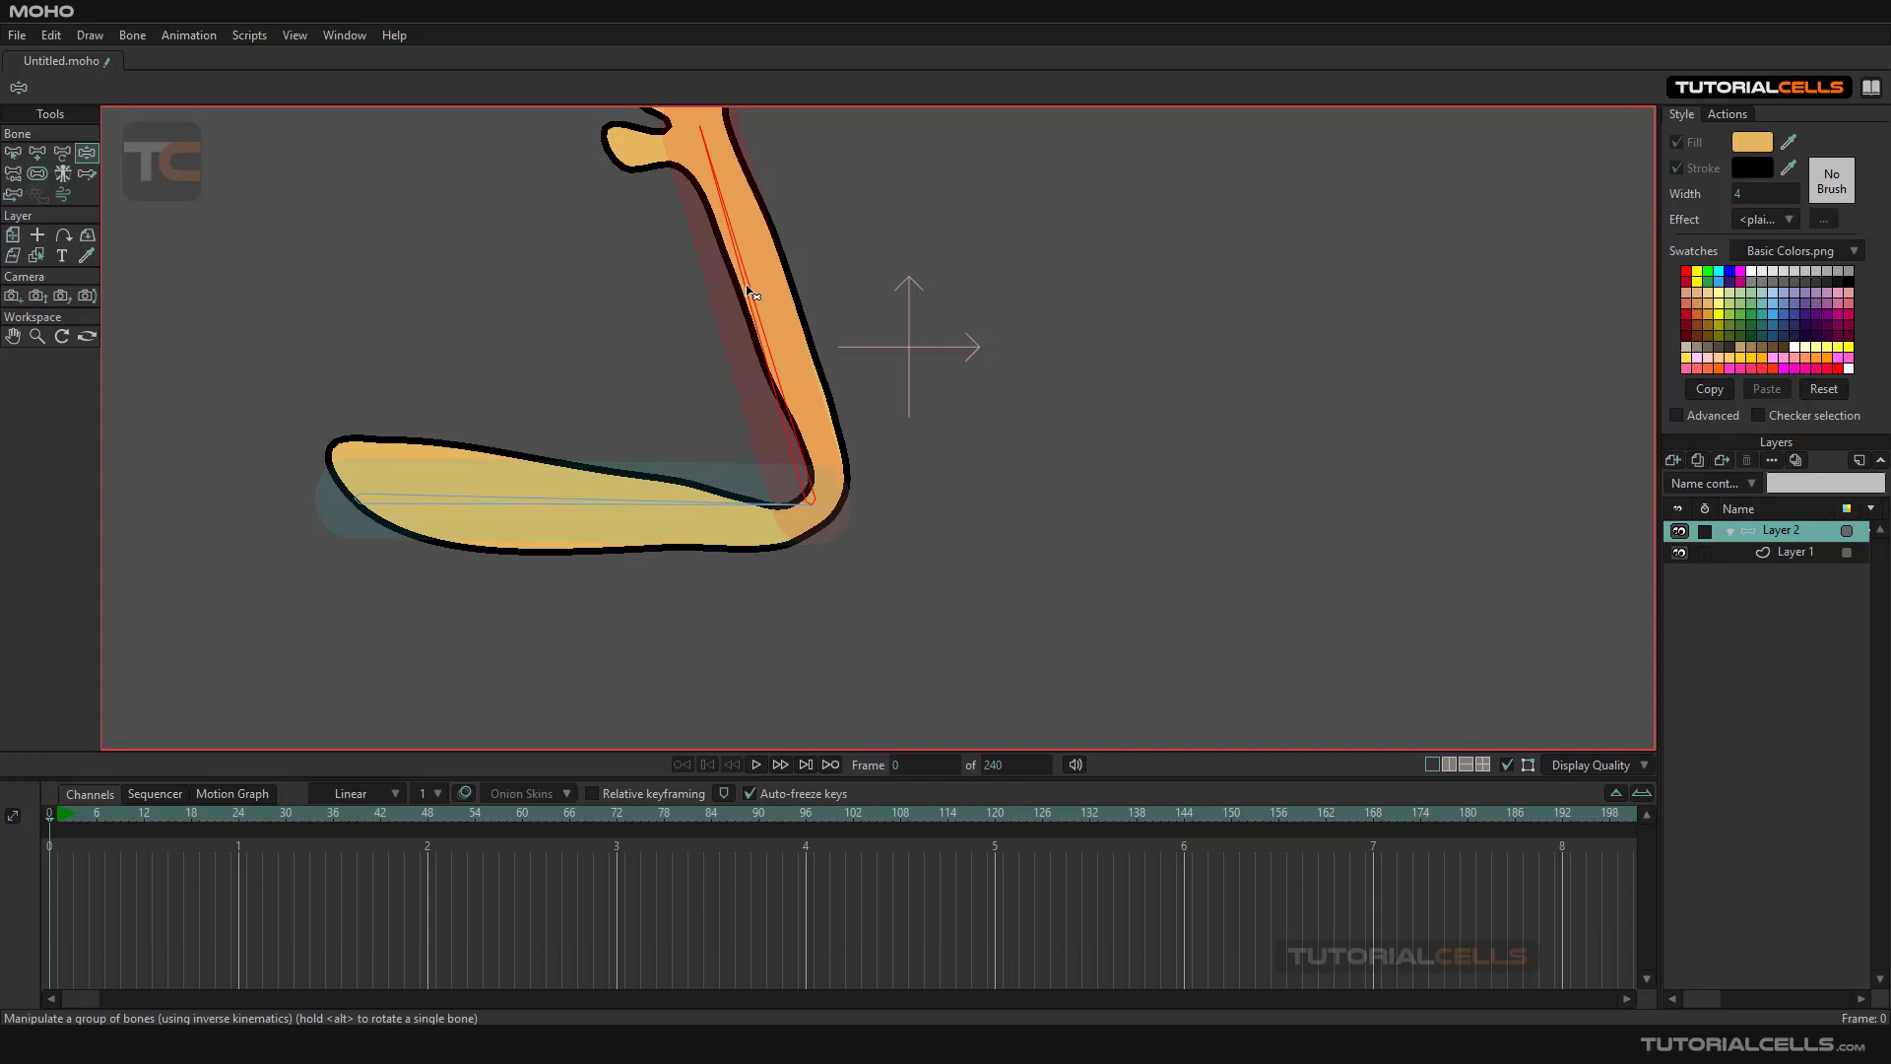
left_click(131, 35)
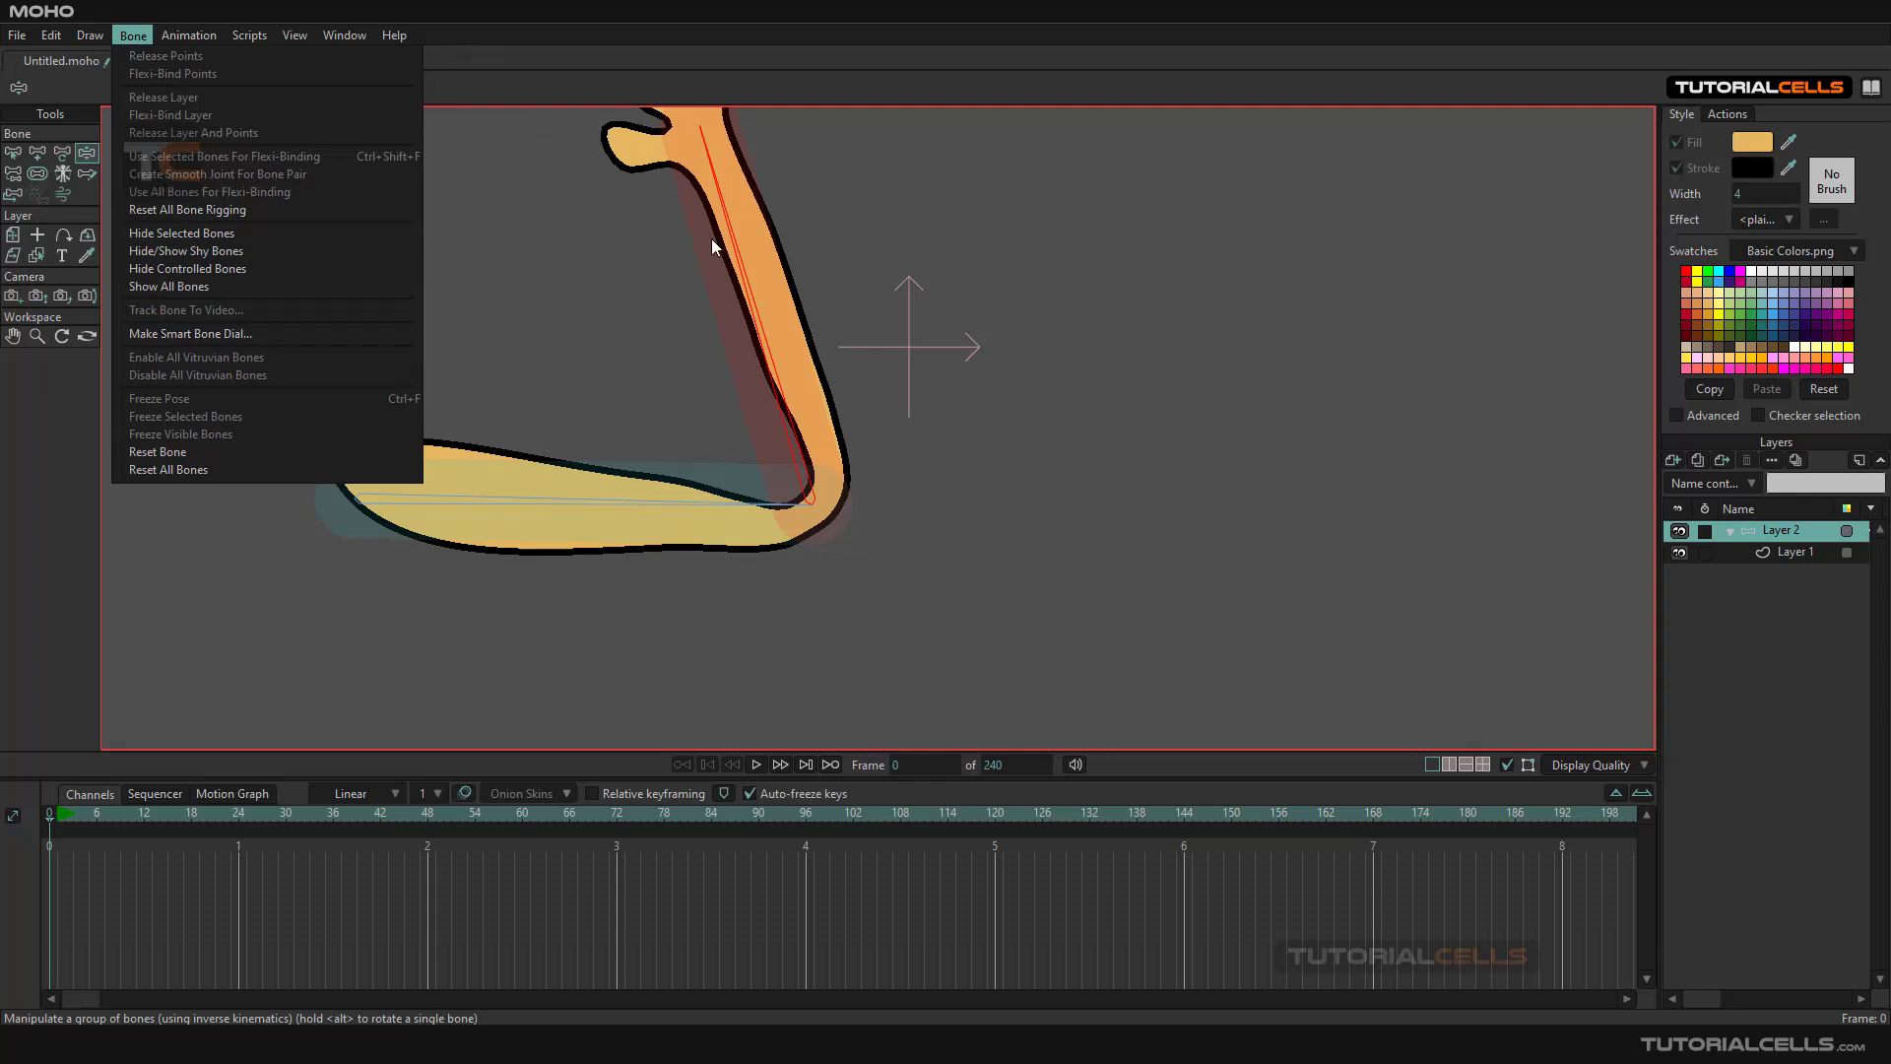
left_click_drag(741, 254, 1249, 487)
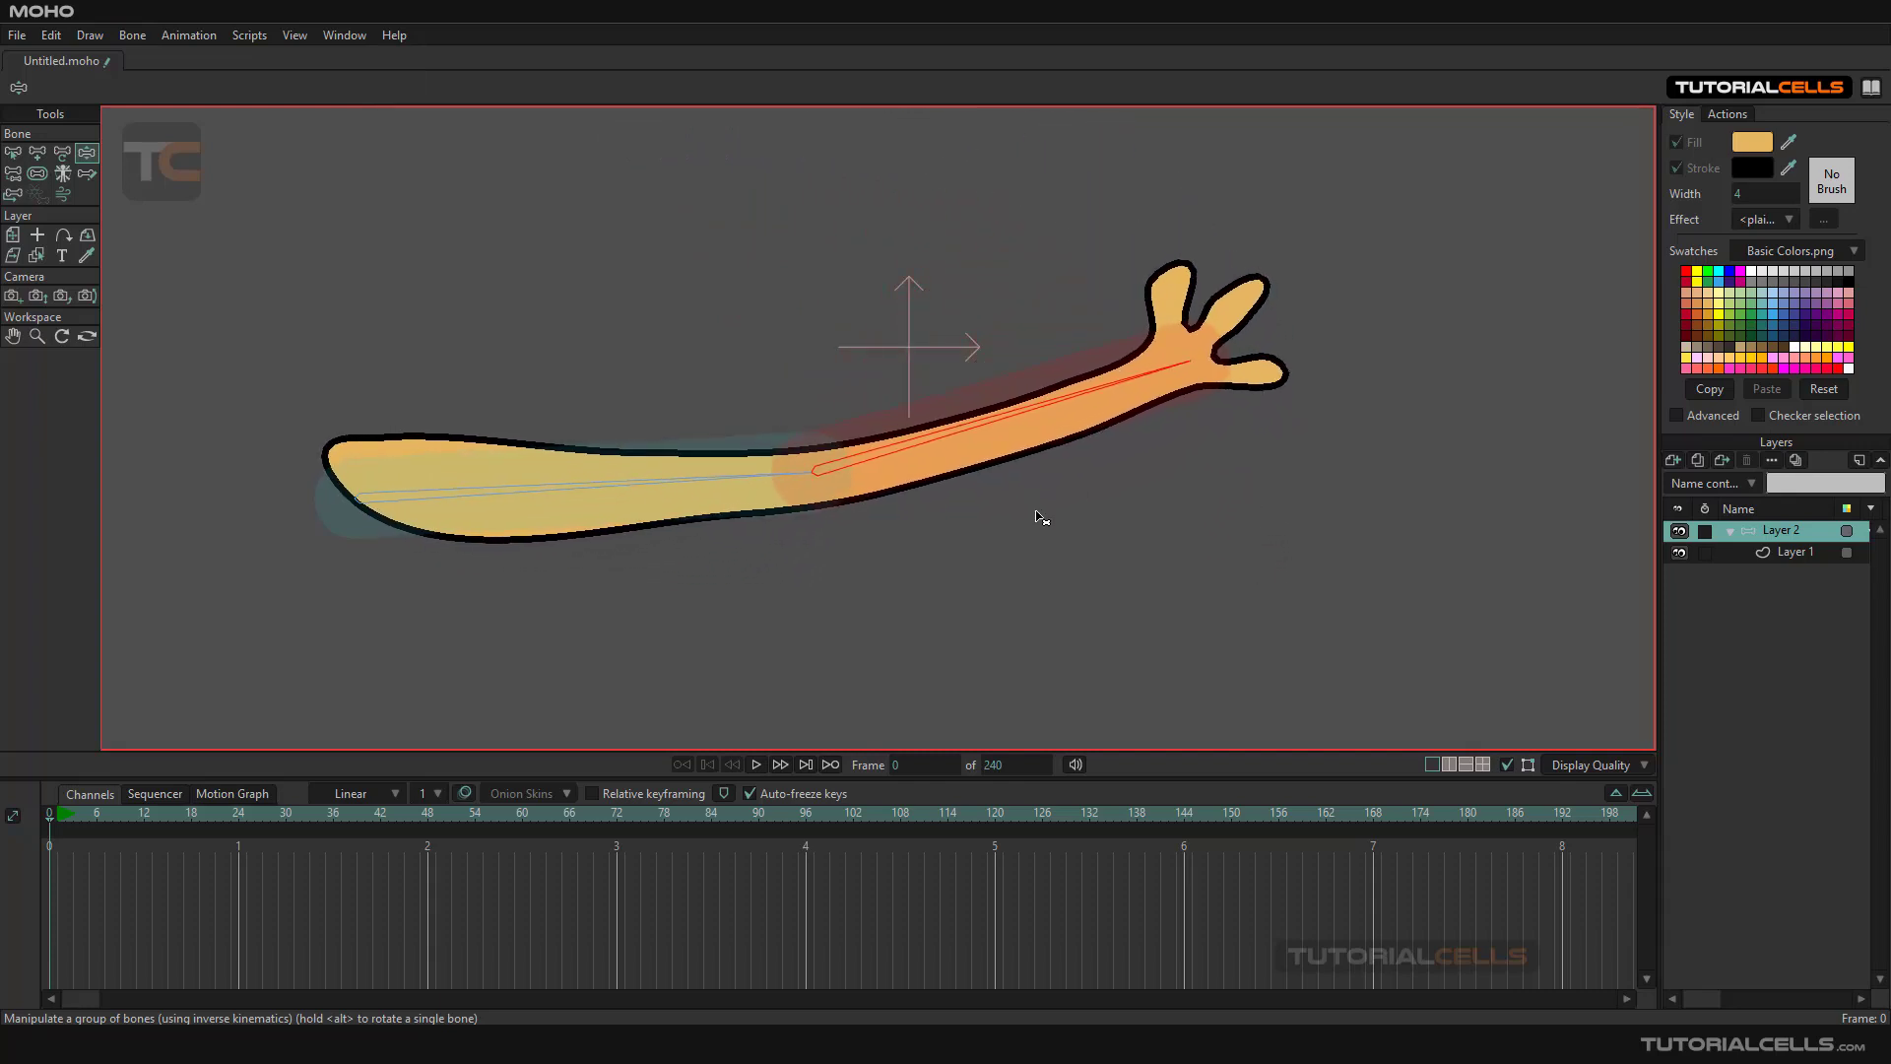
left_click_drag(1025, 405, 1028, 411)
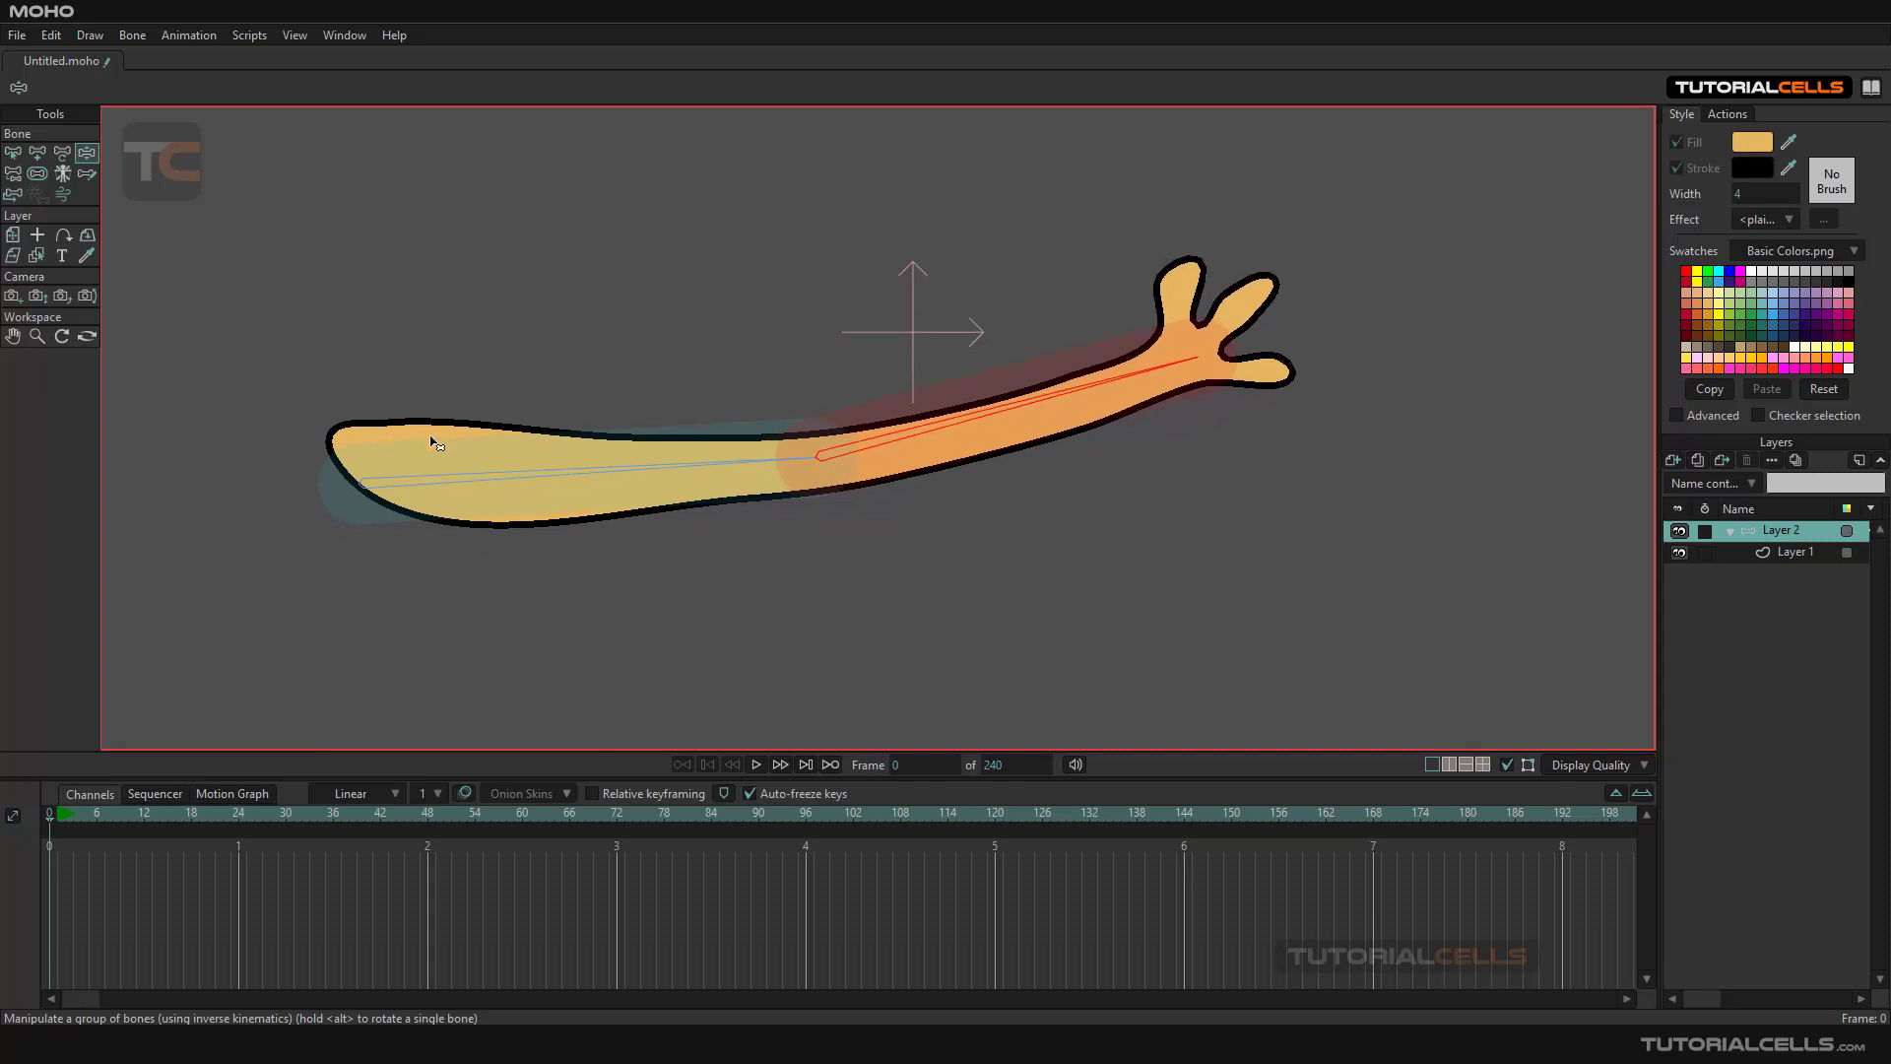
left_click_drag(556, 473, 549, 489)
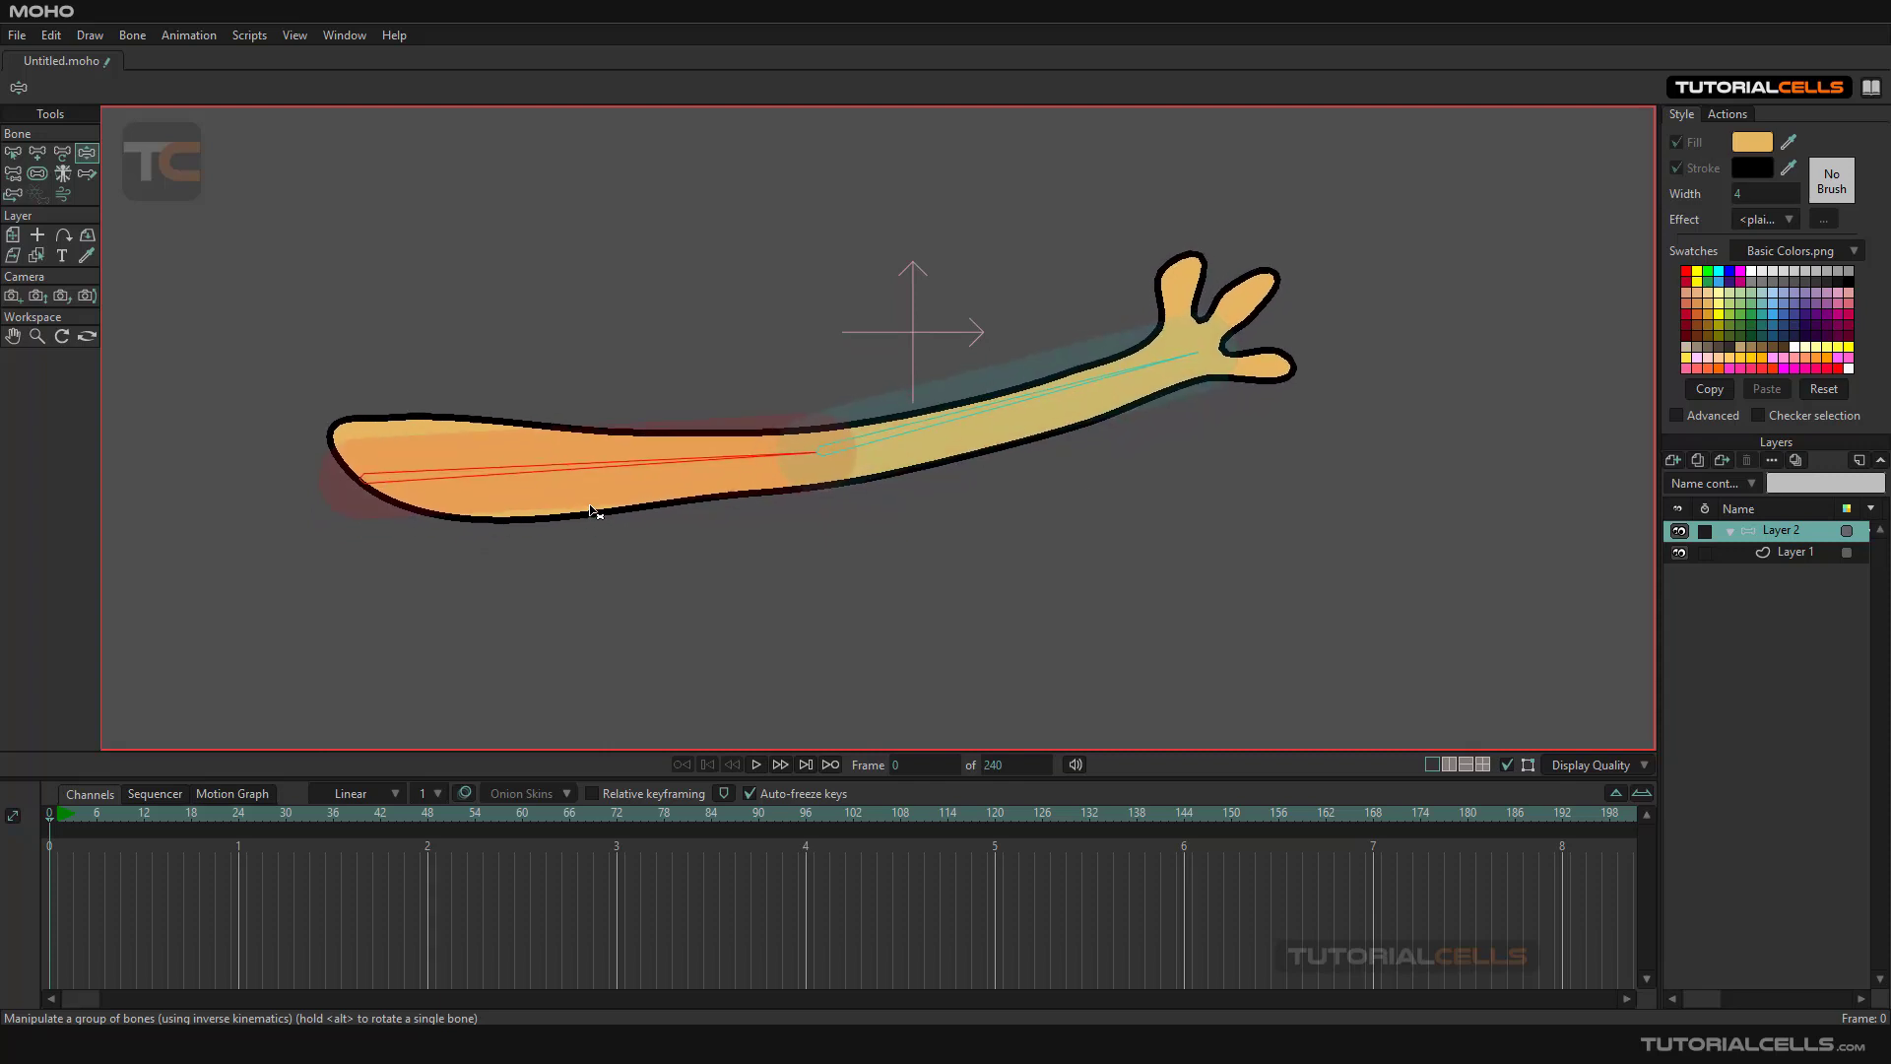
left_click(926, 426)
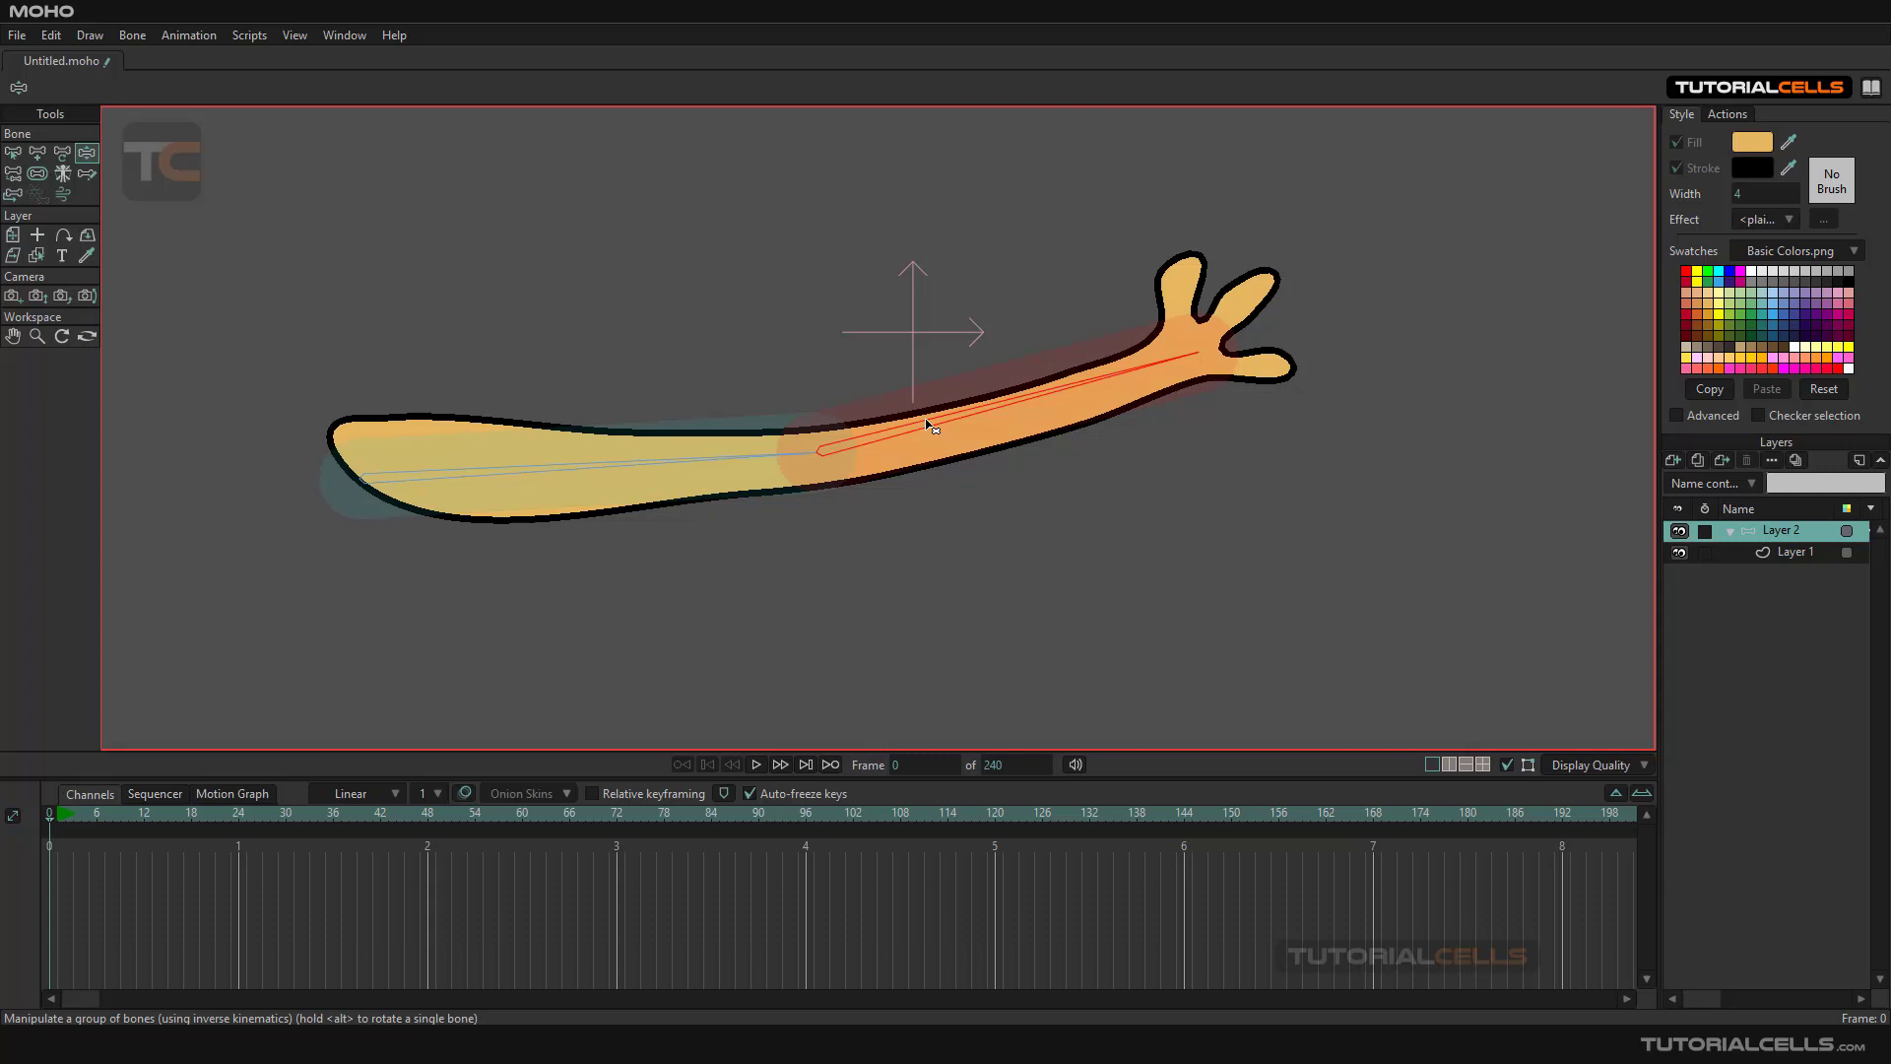
left_click(1724, 116)
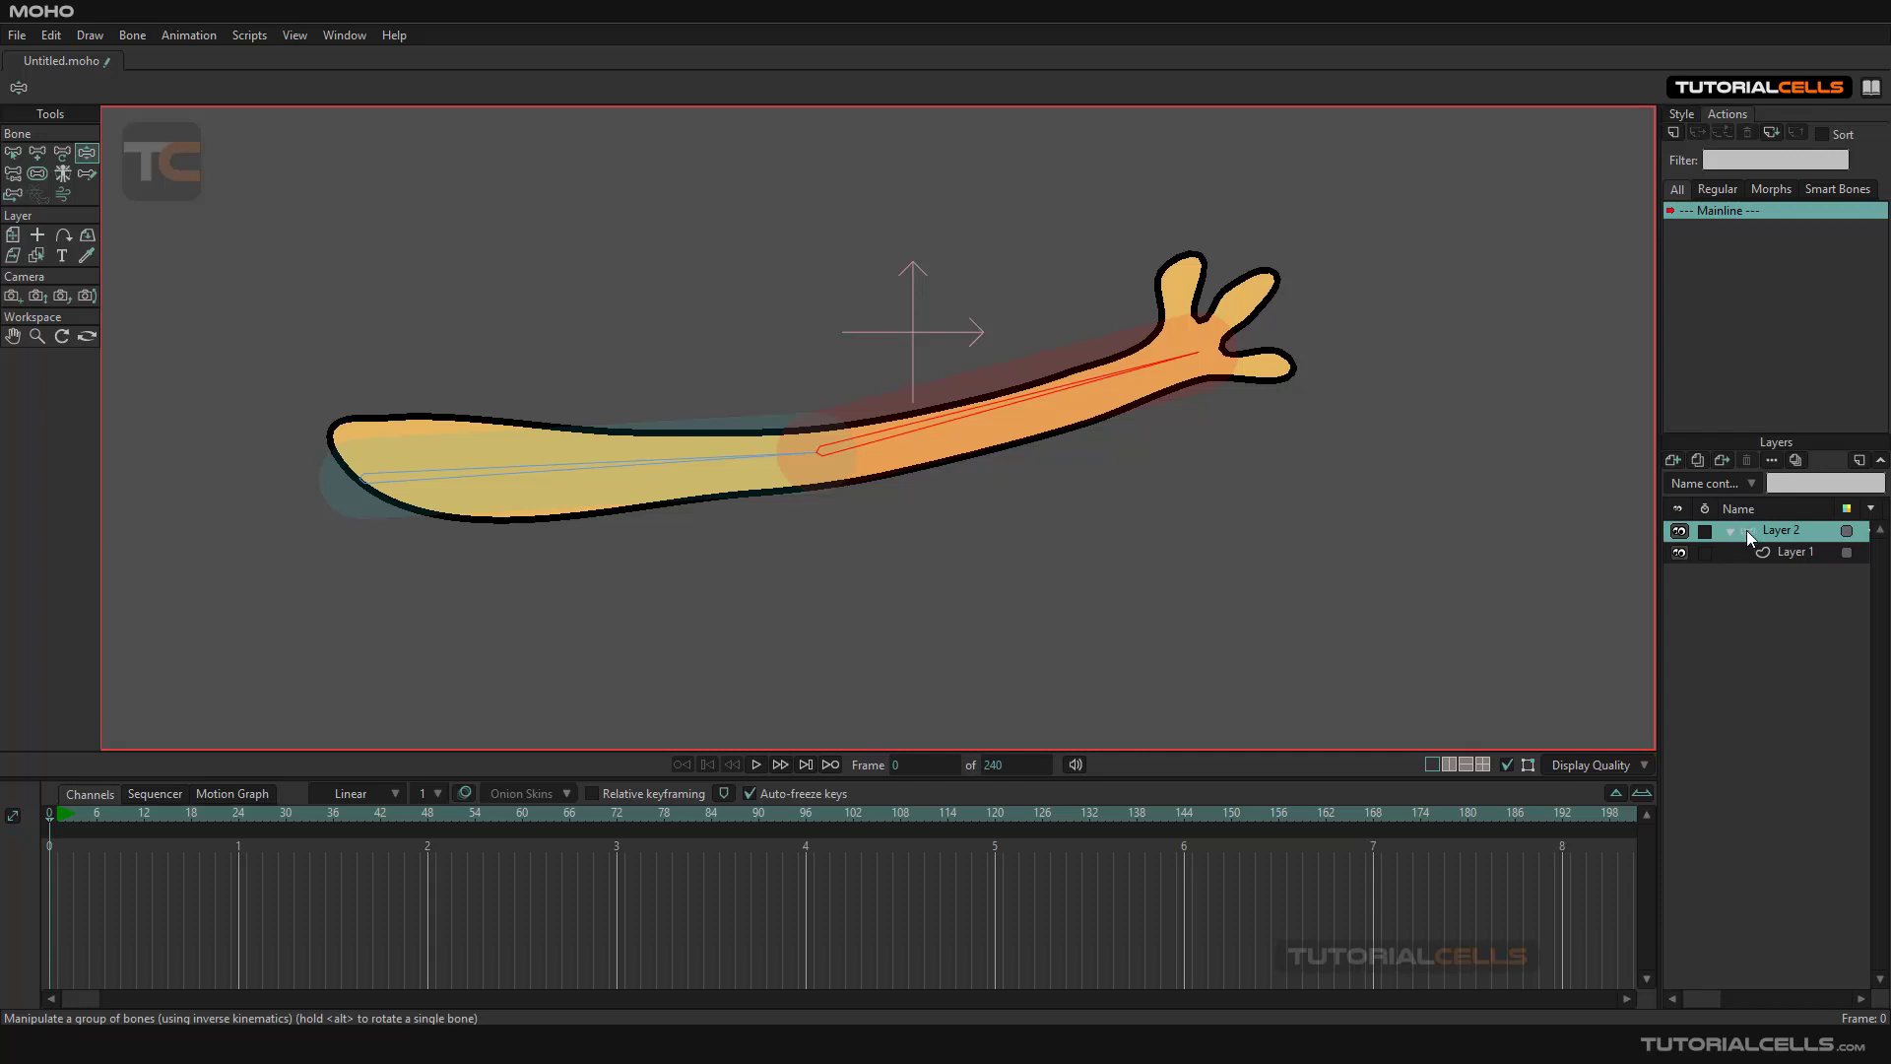
Add a new action and accept its default name, B2
left_click(1671, 134)
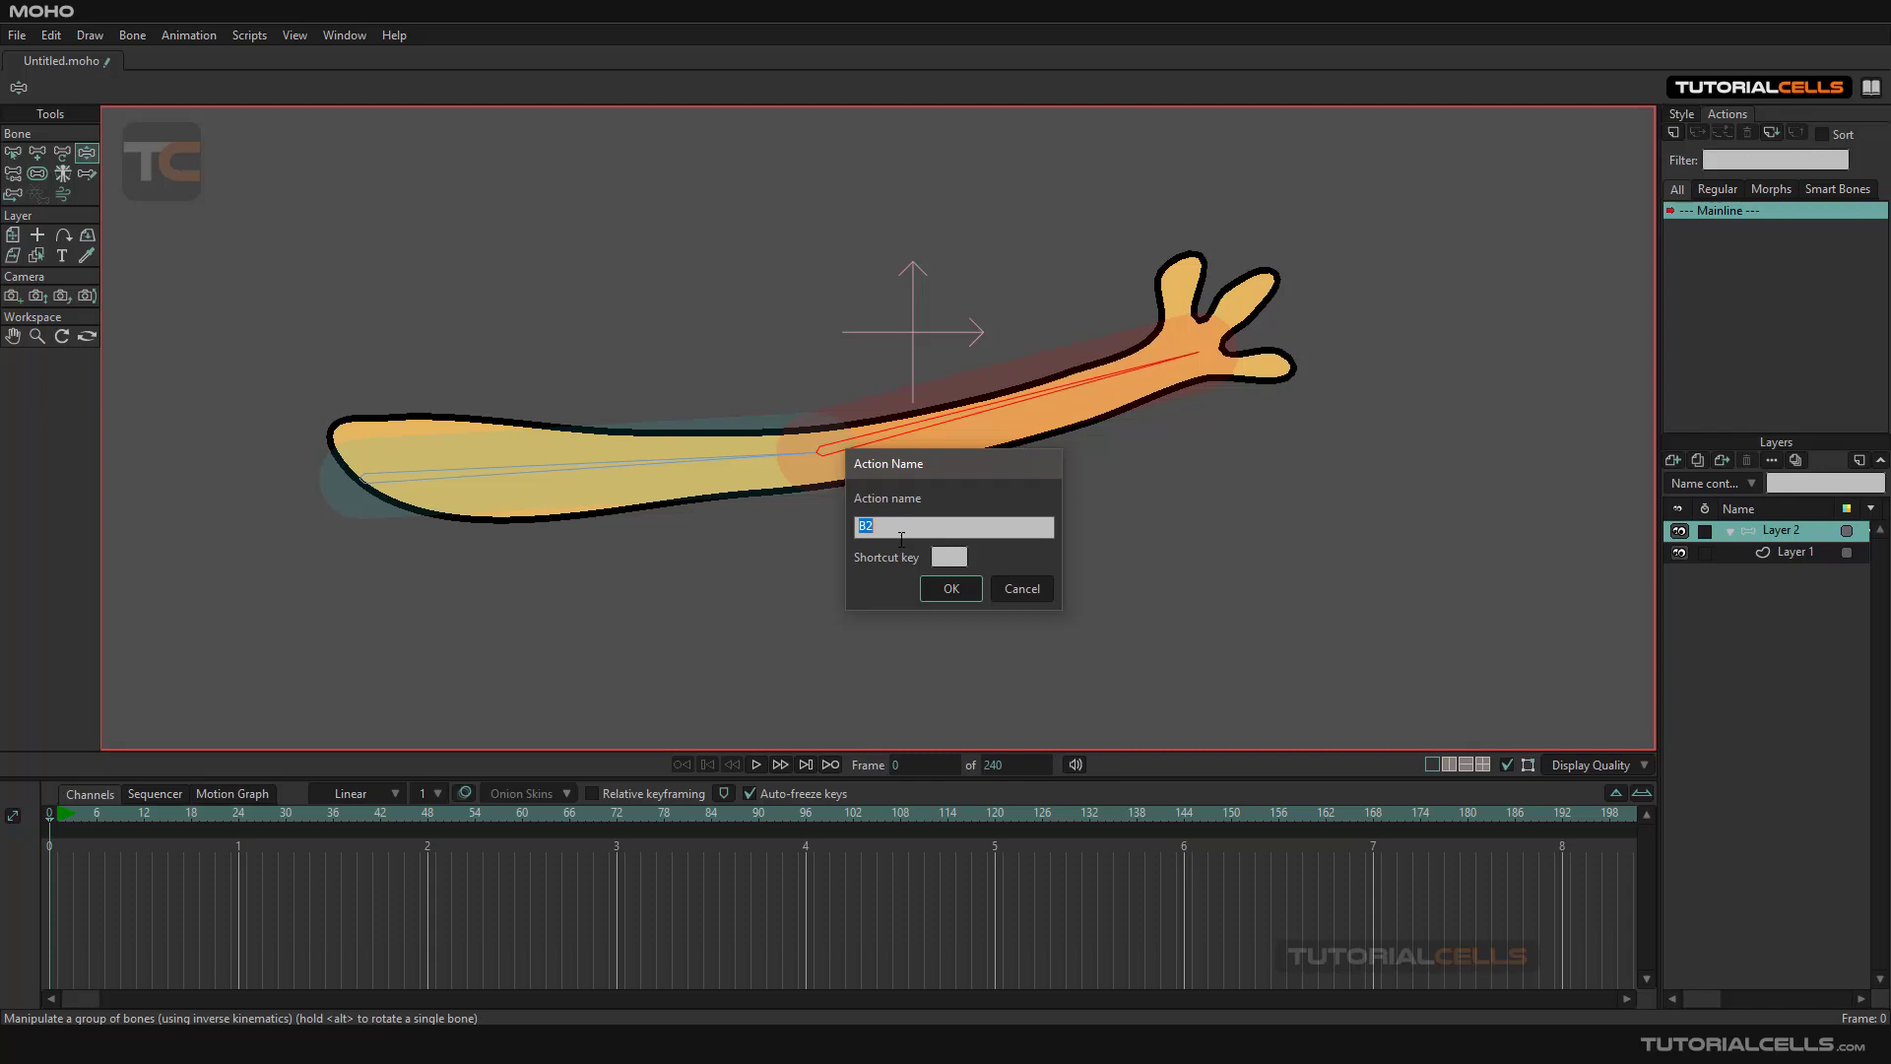
left_click(947, 588)
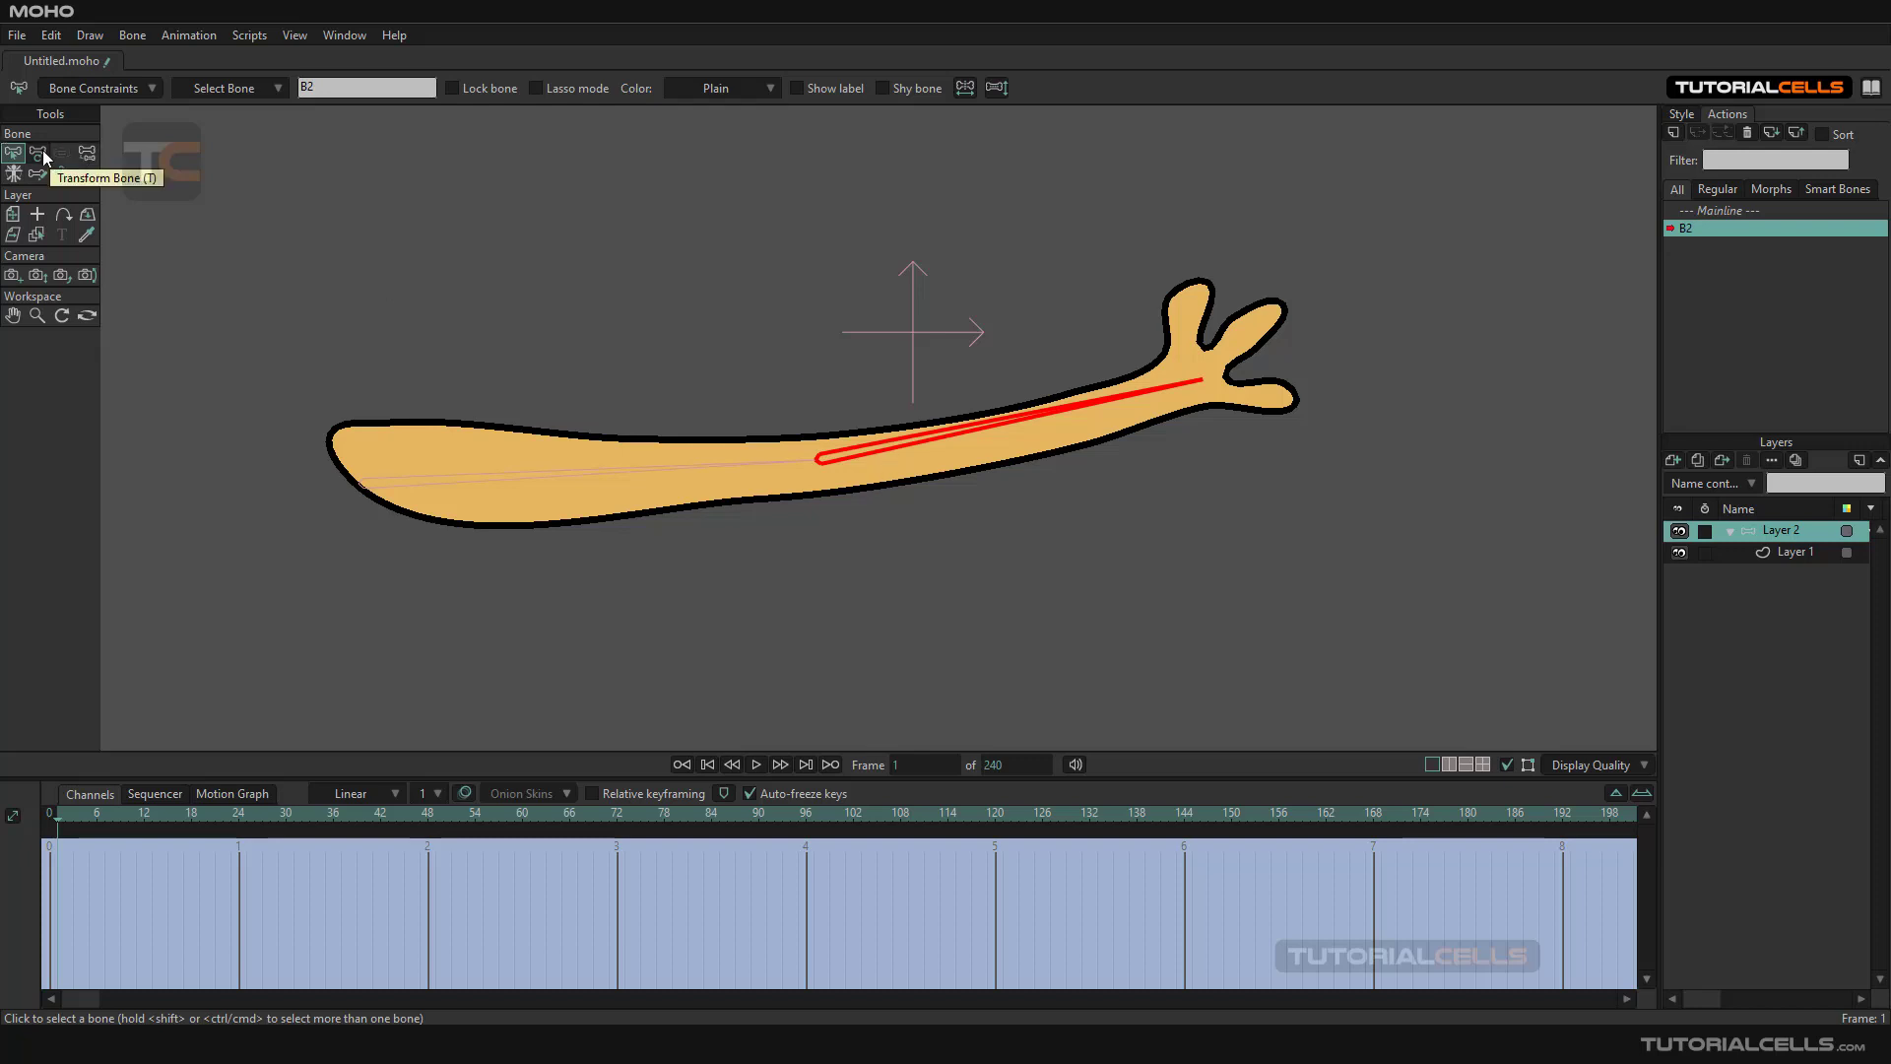
Key the forearm bent up to about 58 degrees at frame 10
left_click(39, 154)
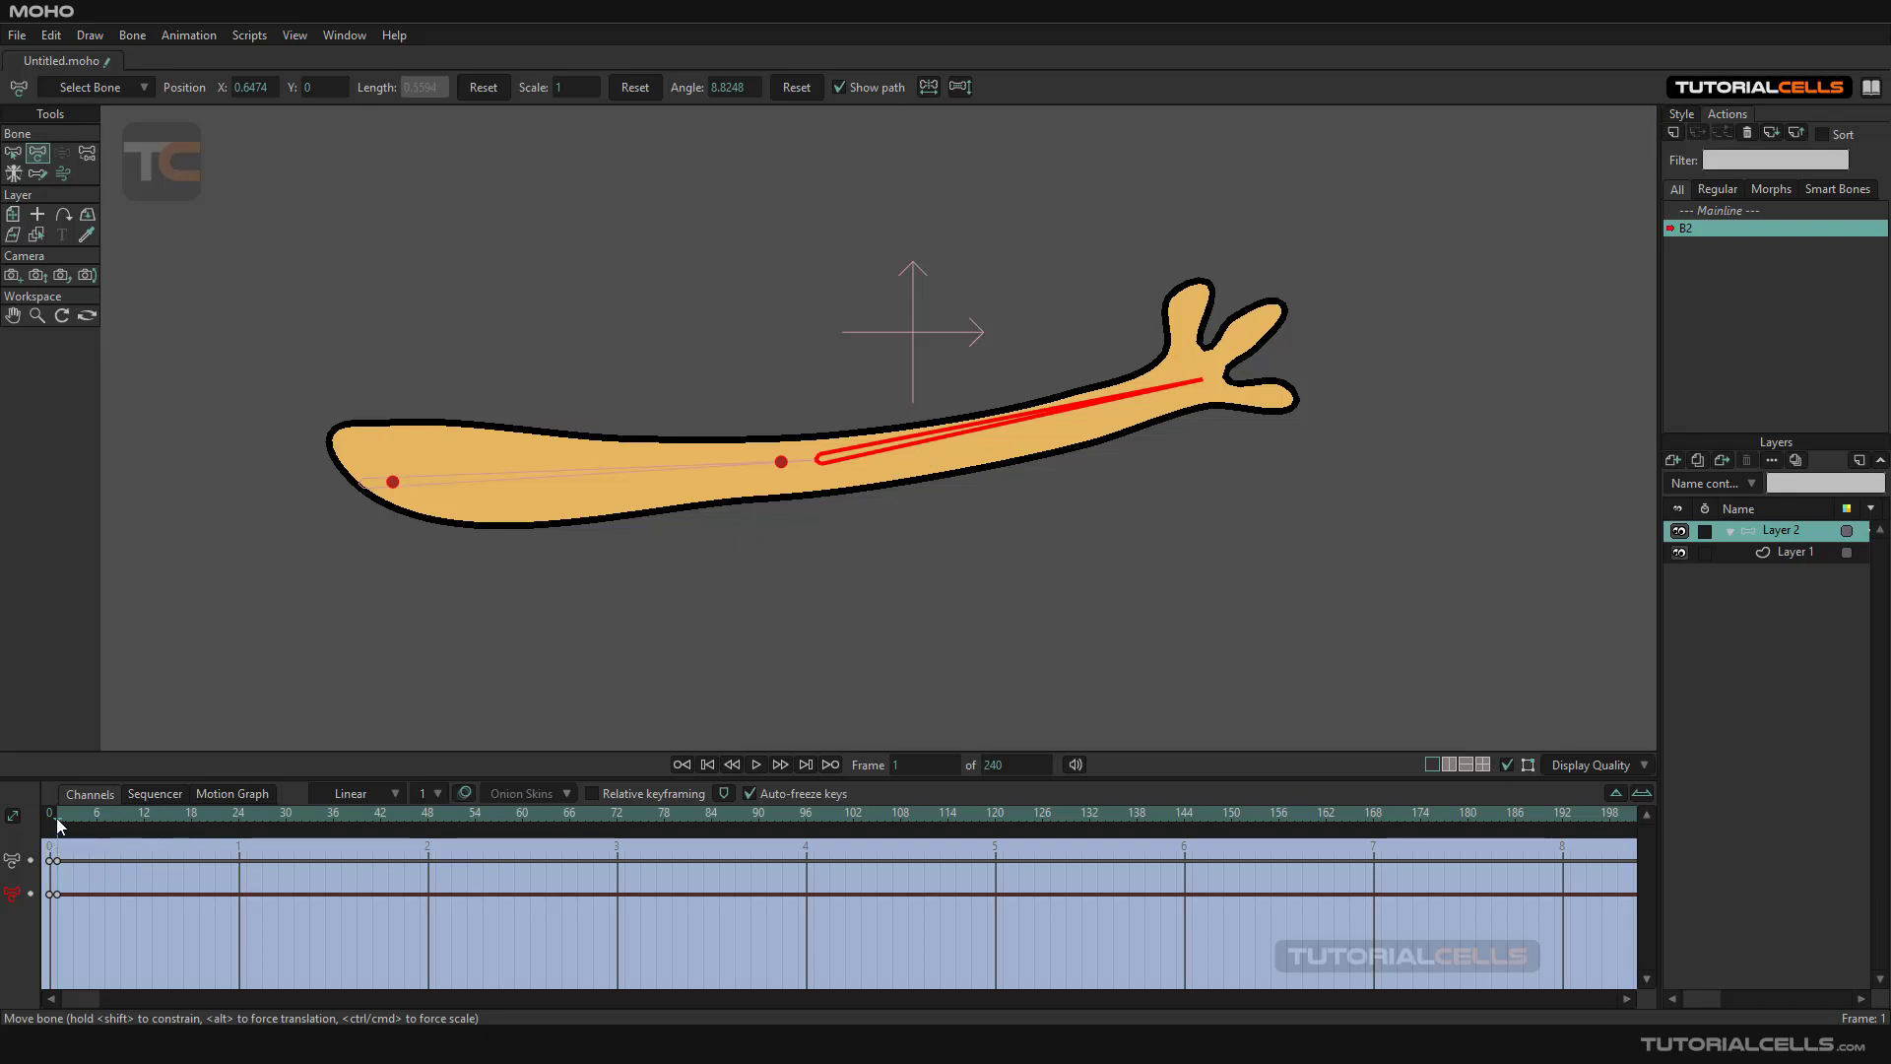
left_click(137, 822)
left_click(132, 822)
left_click_drag(965, 443, 890, 329)
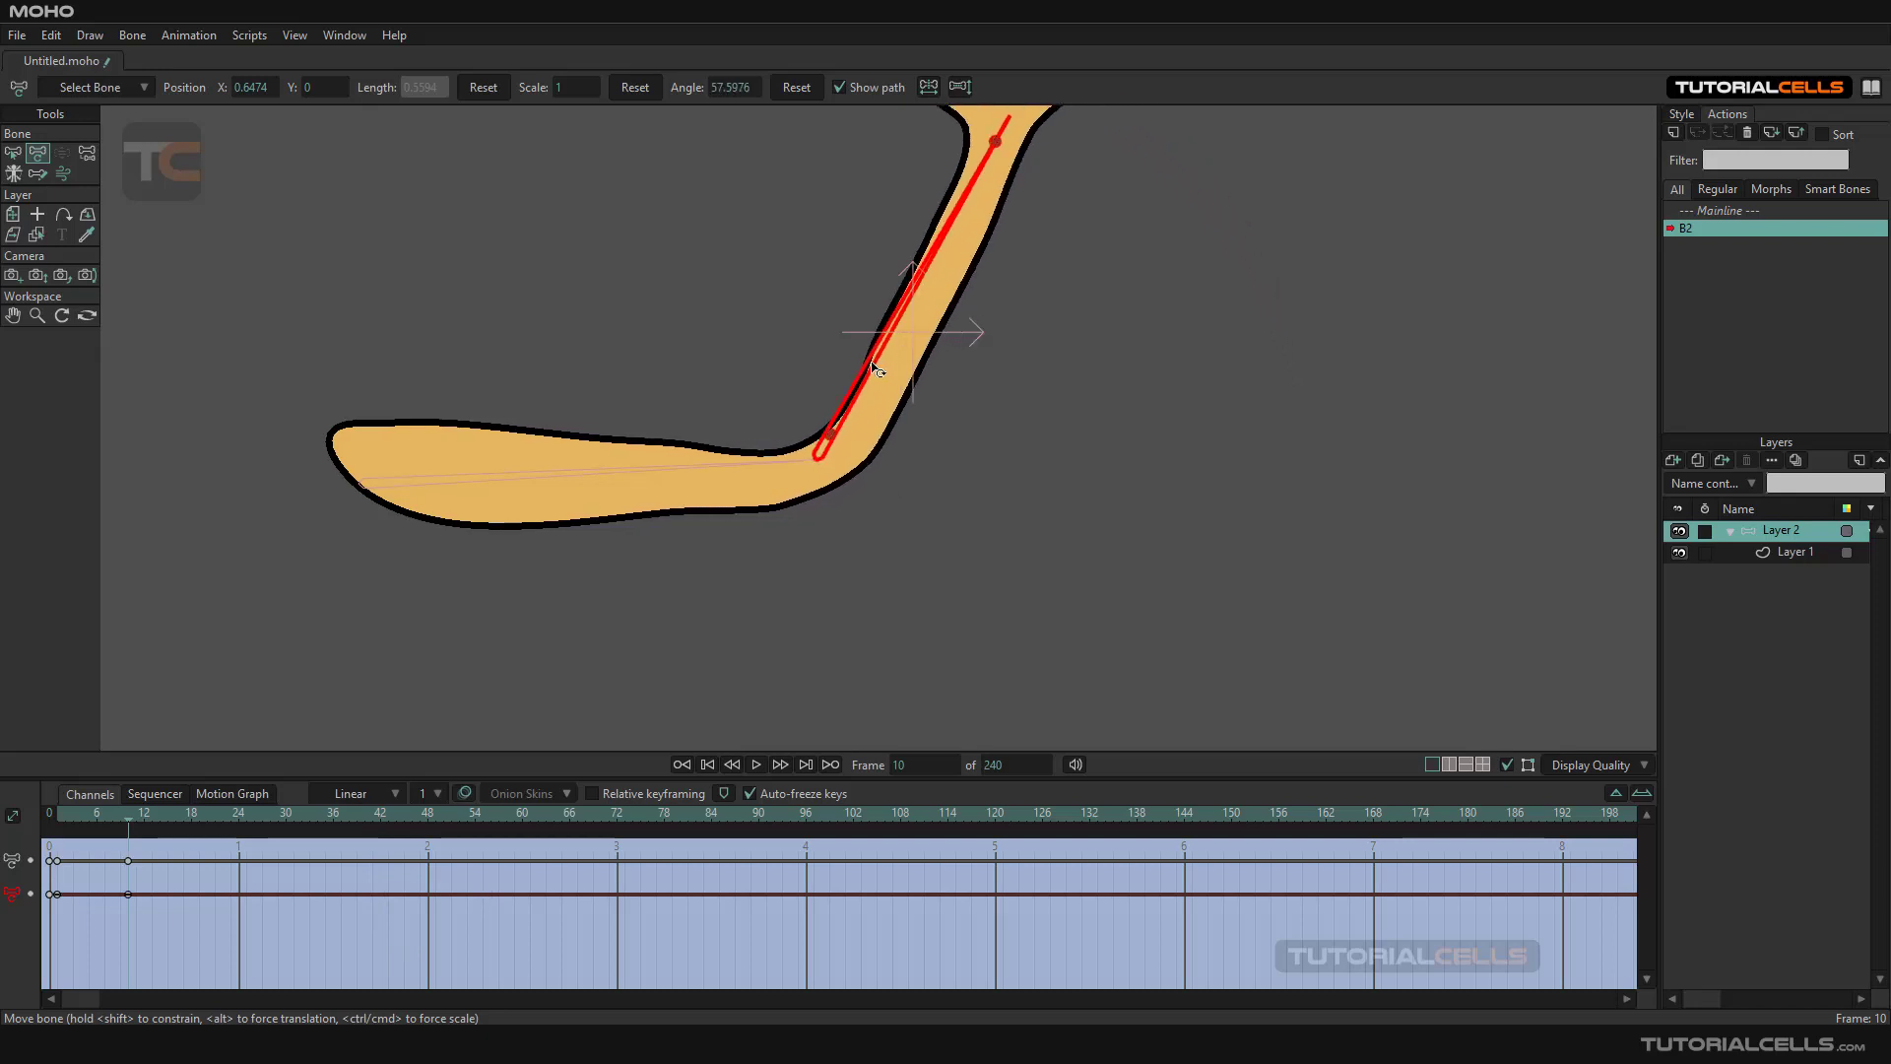
Key the forearm rotated past vertical at frame 22, then folded to about 140 degrees at frame 35
left_click(153, 817)
left_click_drag(877, 381, 745, 374)
left_click_drag(221, 820, 325, 824)
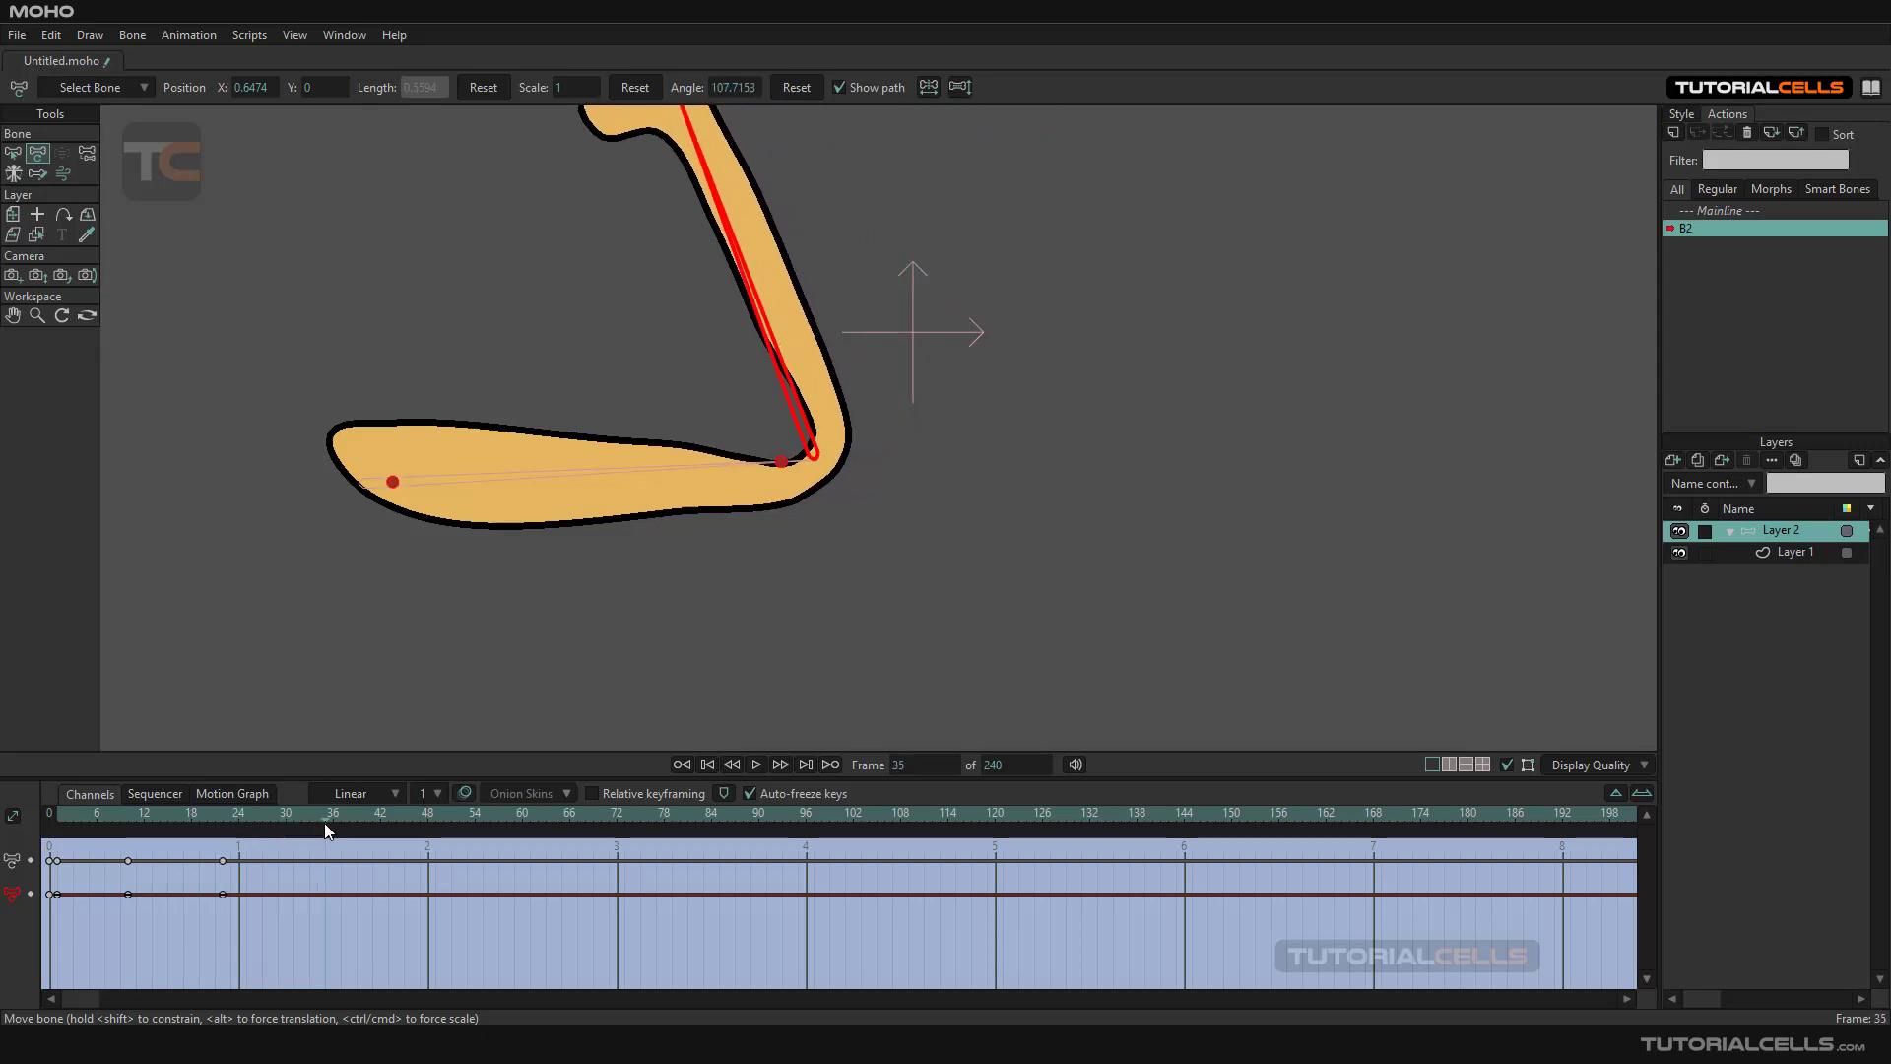
left_click(758, 318)
left_click_drag(758, 318, 696, 366)
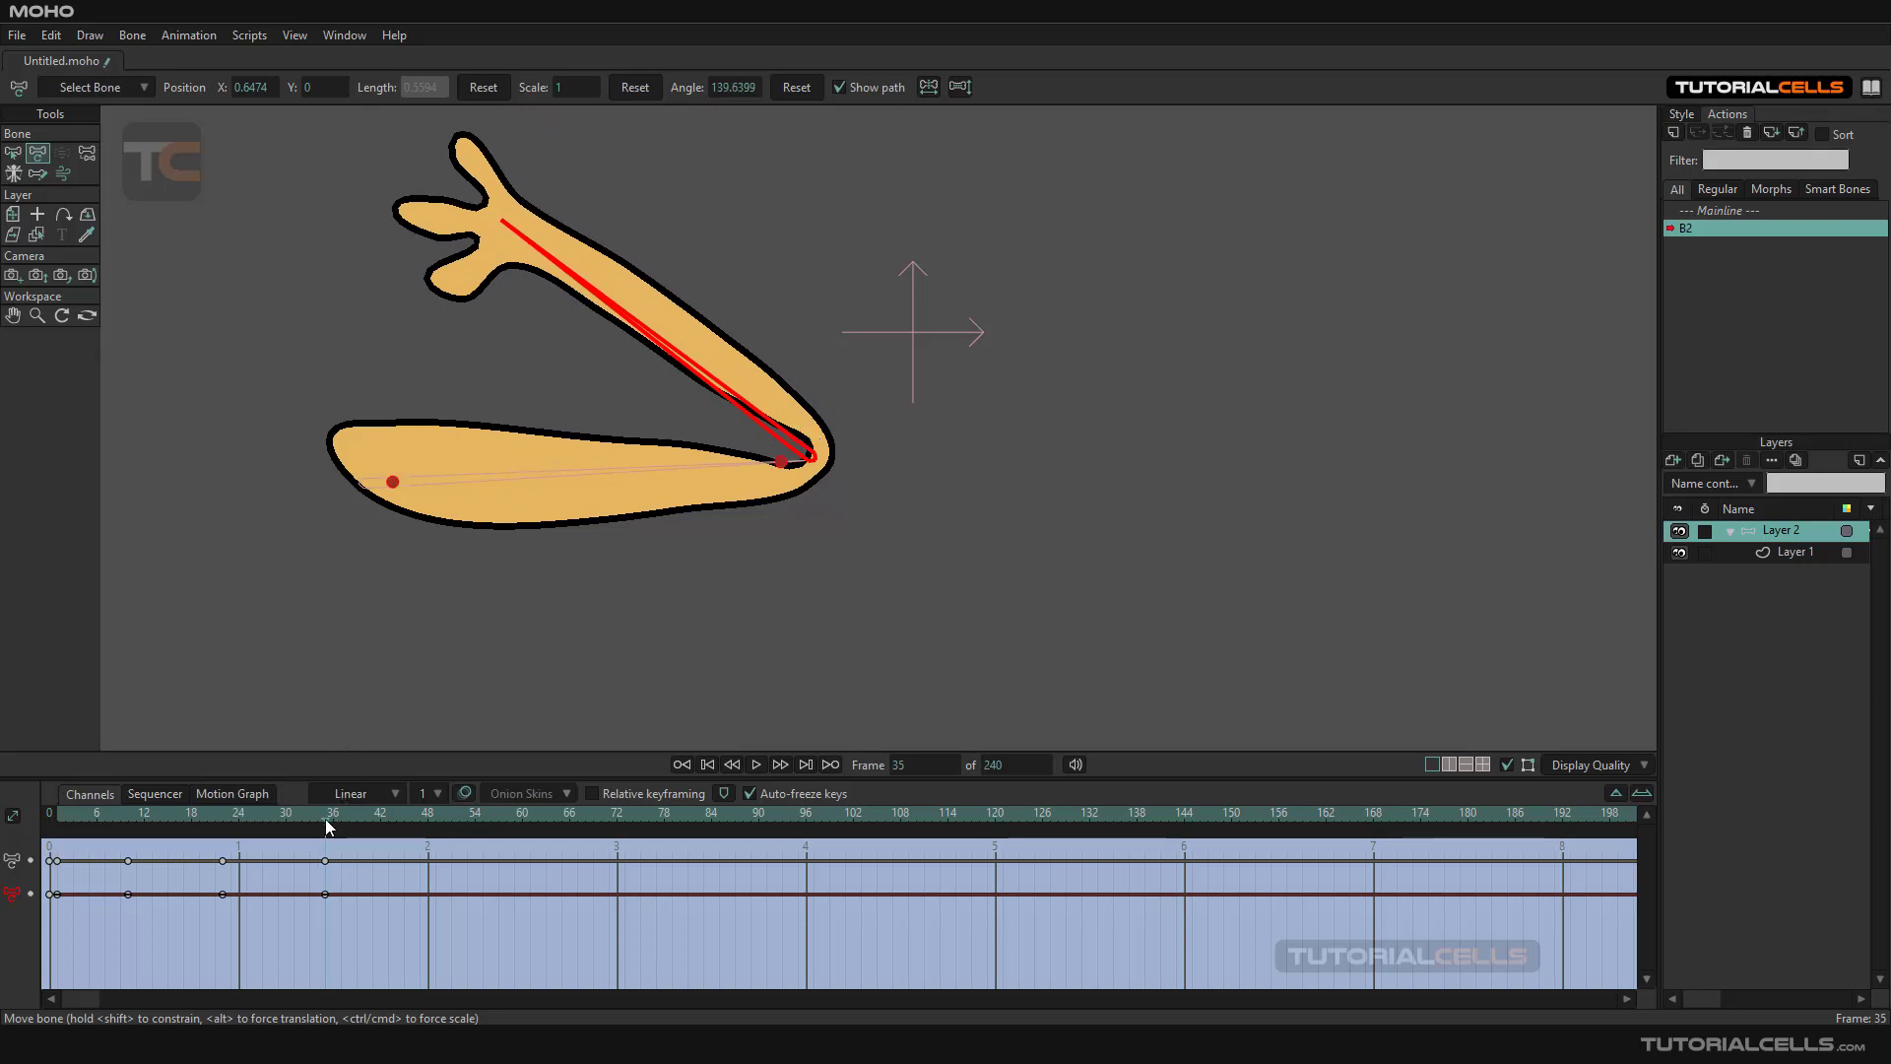
Scrub the bend back through the frames to frame 1, where the arm is straight
left_click_drag(327, 824, 247, 817)
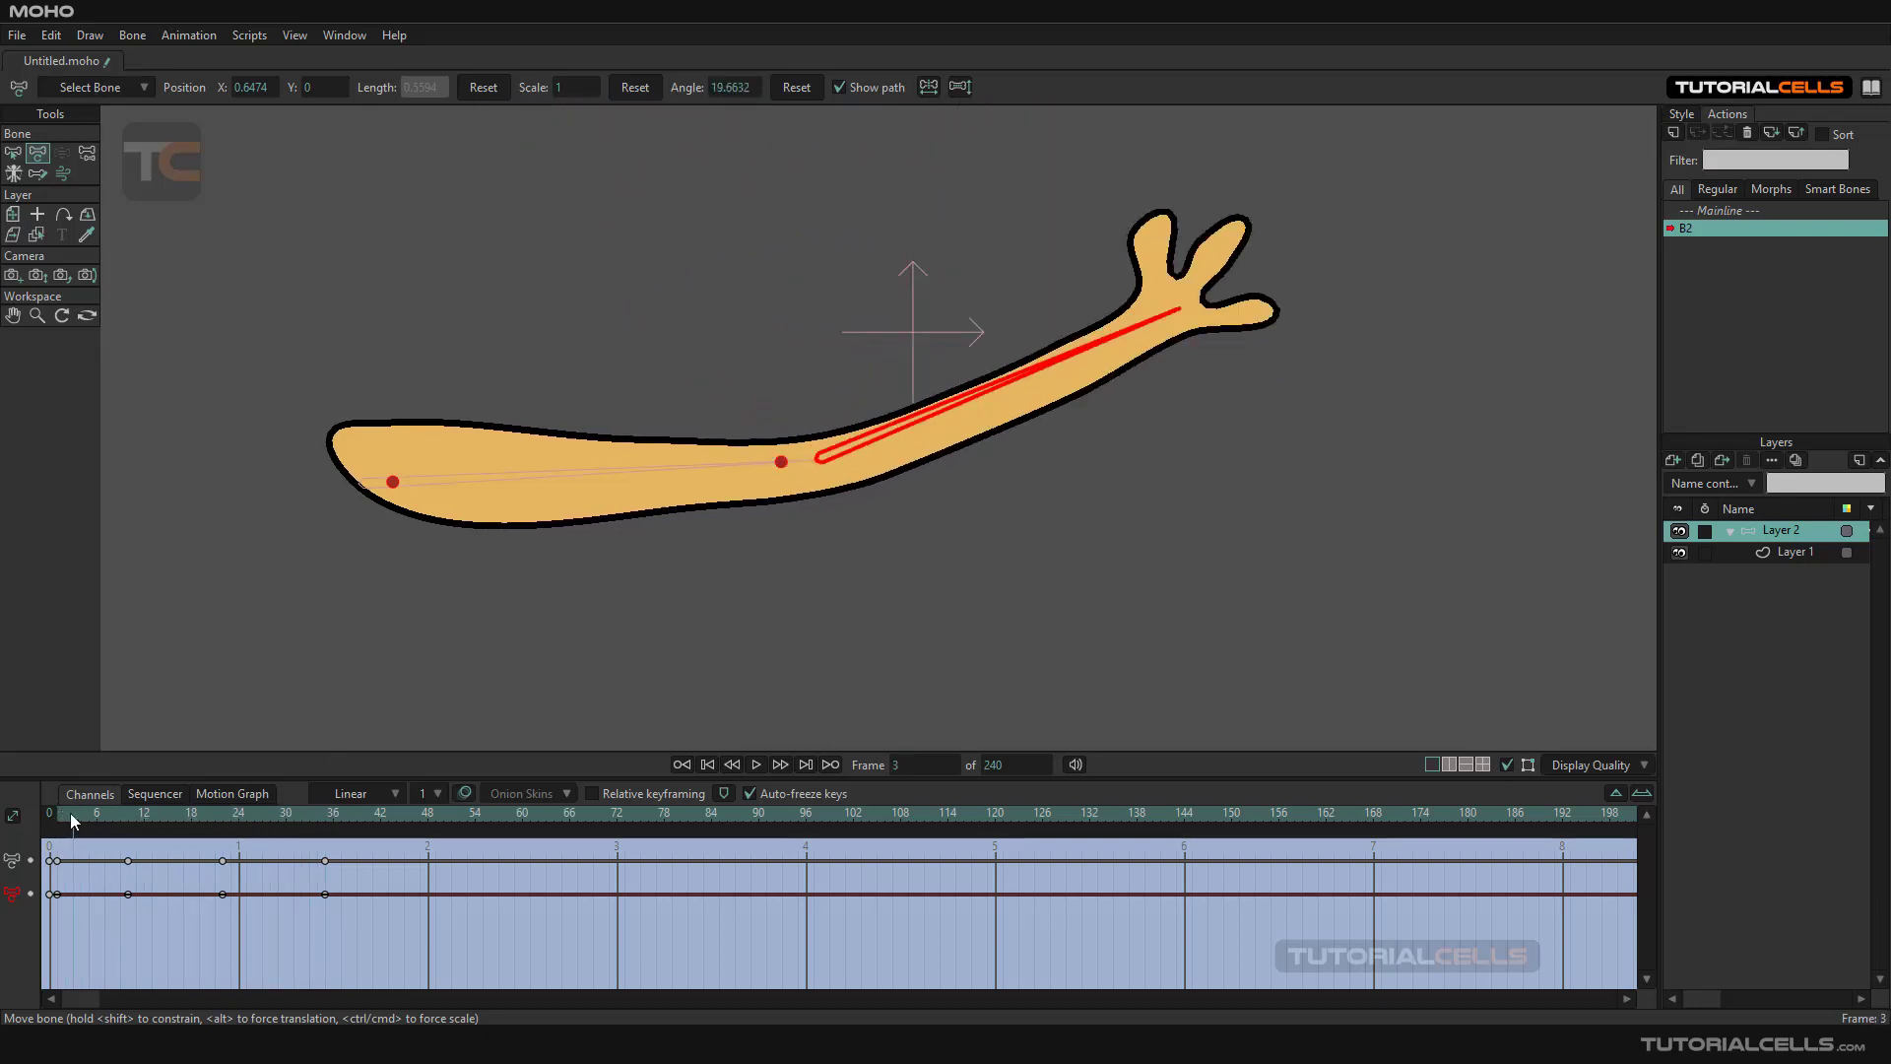
left_click_drag(72, 821, 132, 828)
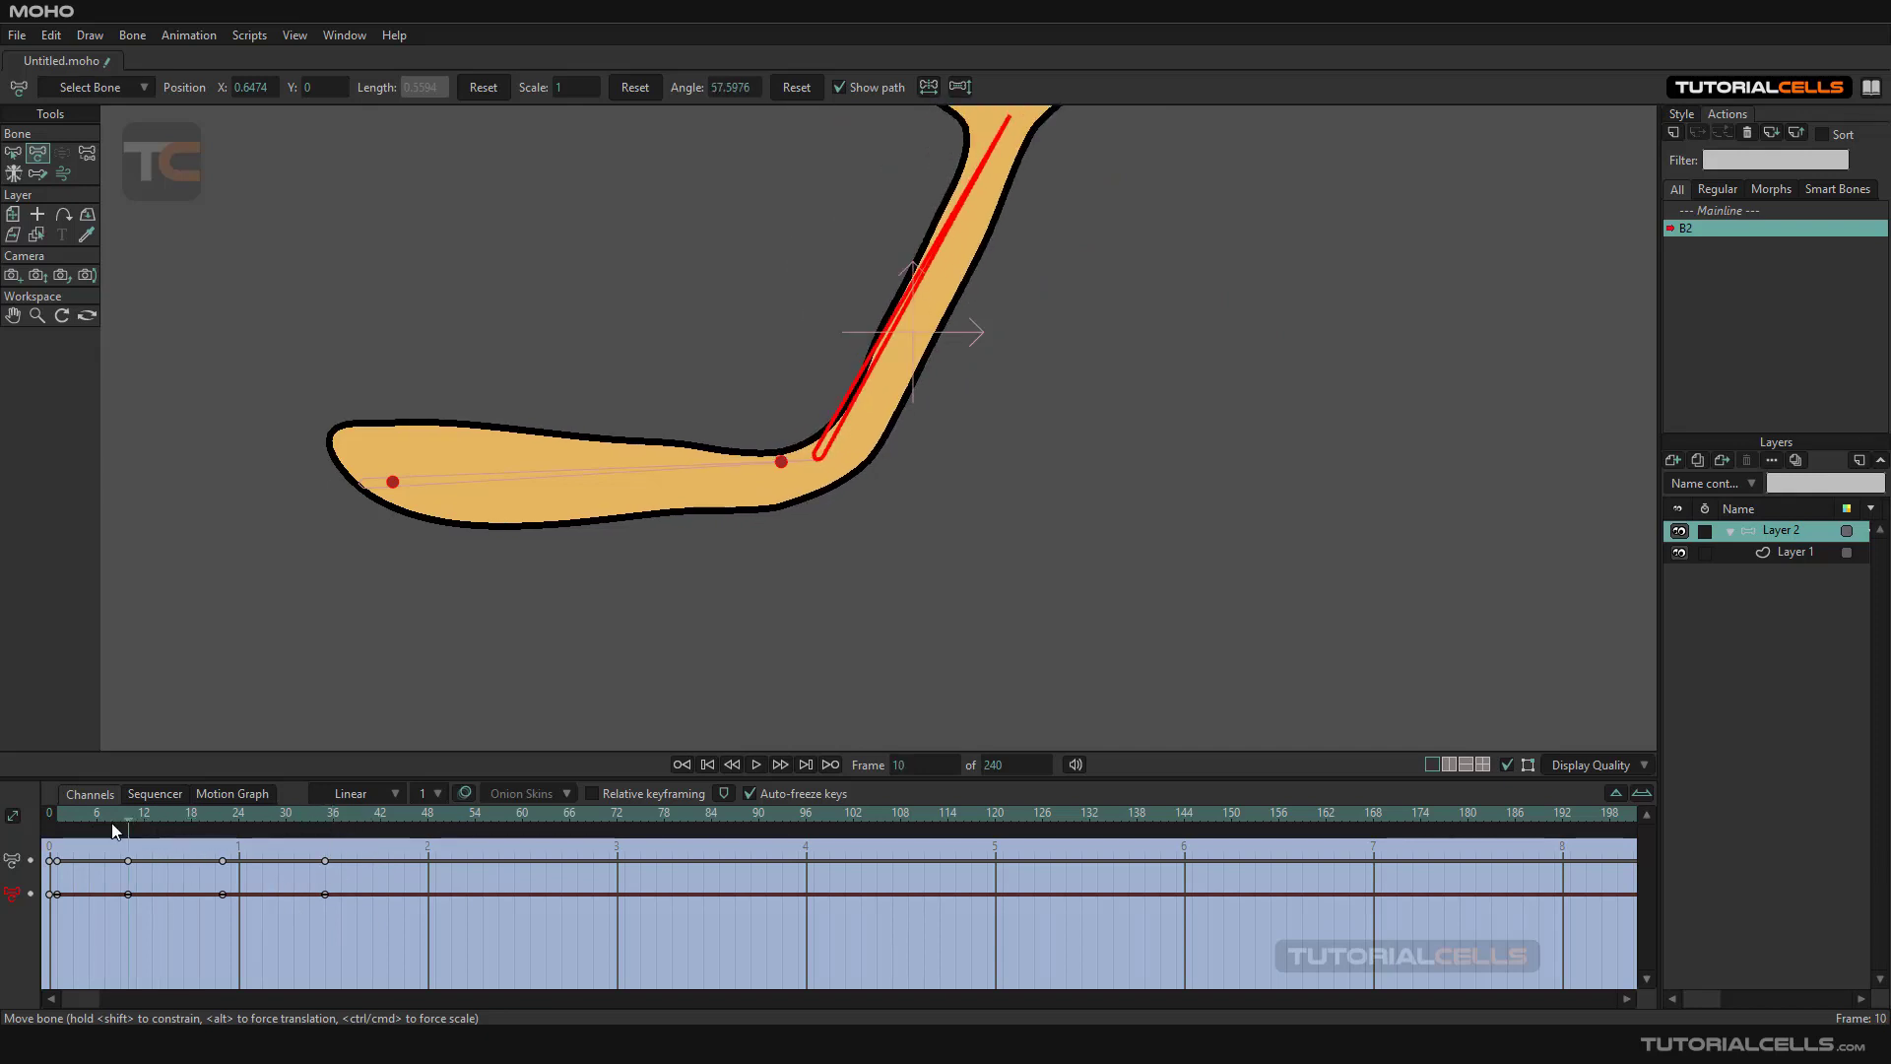
left_click_drag(132, 818, 57, 826)
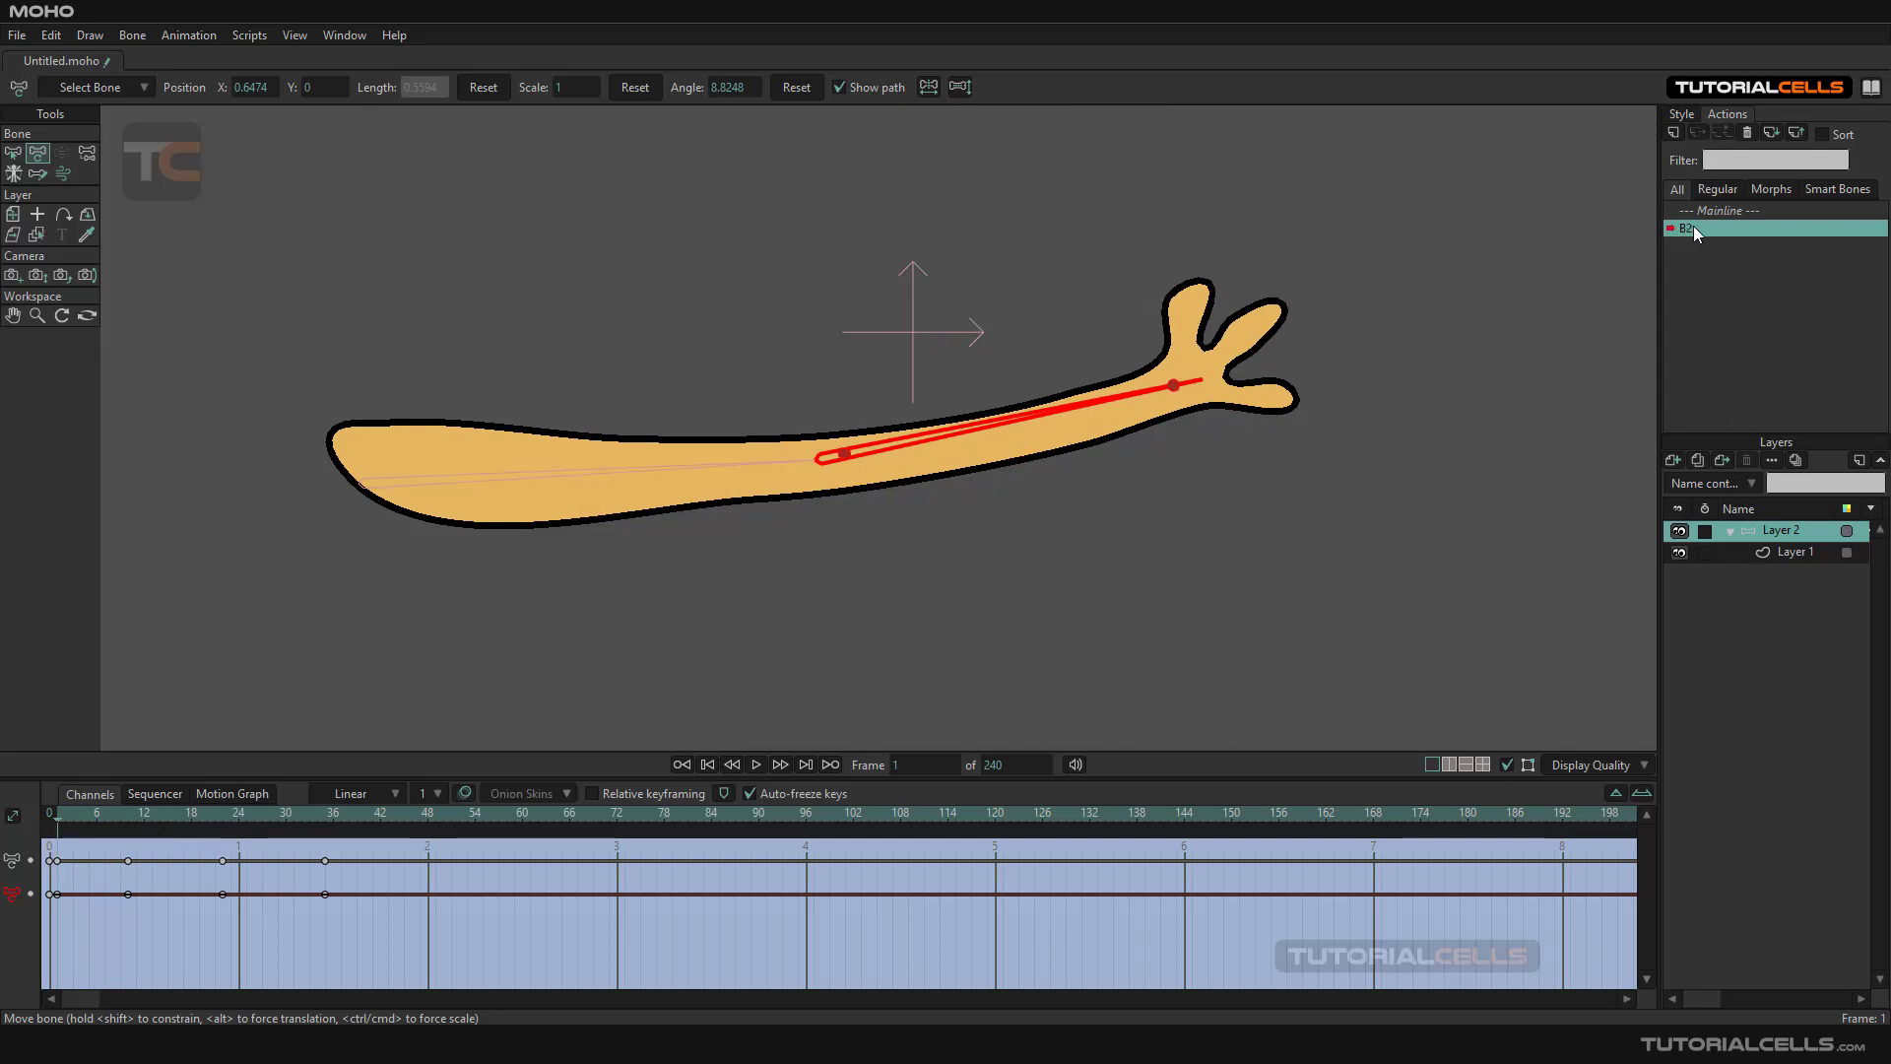
On Layer 1, select all arm points and correct the lower edge at frame 6
left_click(1768, 553)
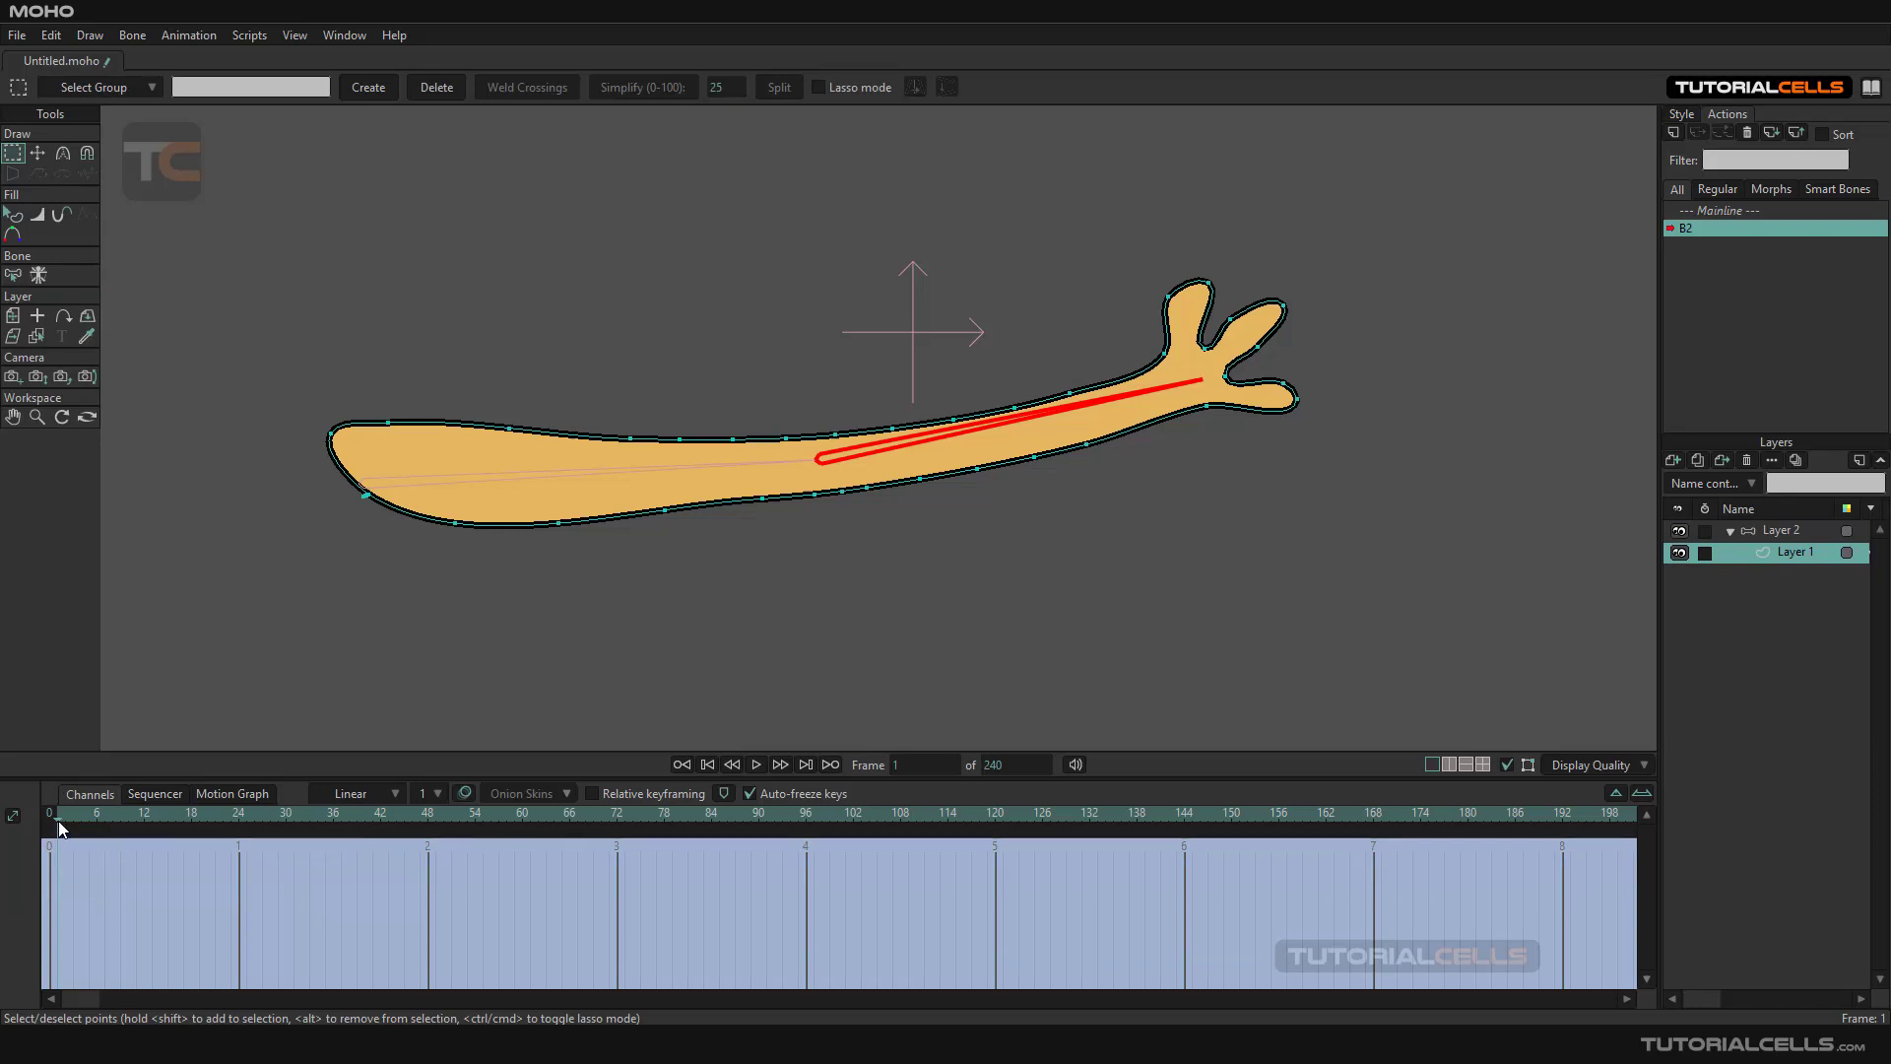
mouse_move(57, 819)
left_mouse_down()
mouse_move(359, 812)
mouse_move(56, 831)
left_mouse_up()
left_click(37, 152)
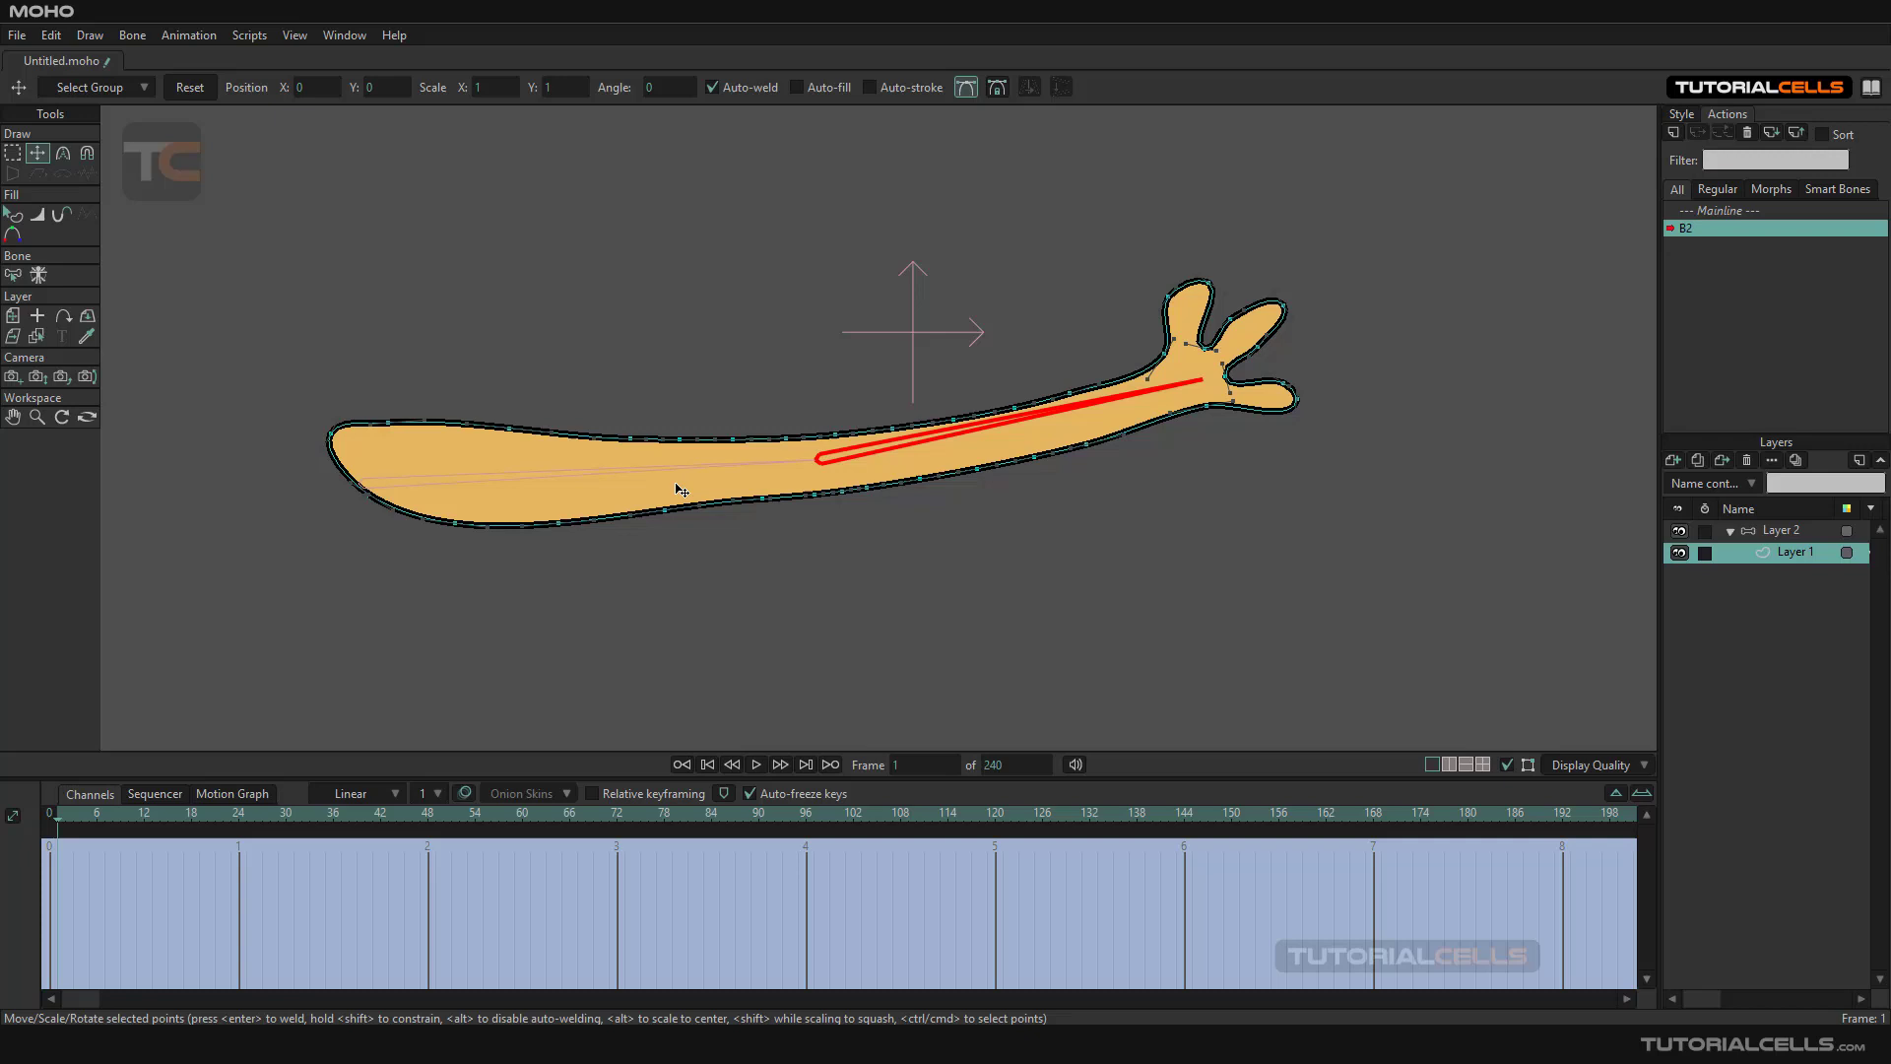
key("ctrl+a")
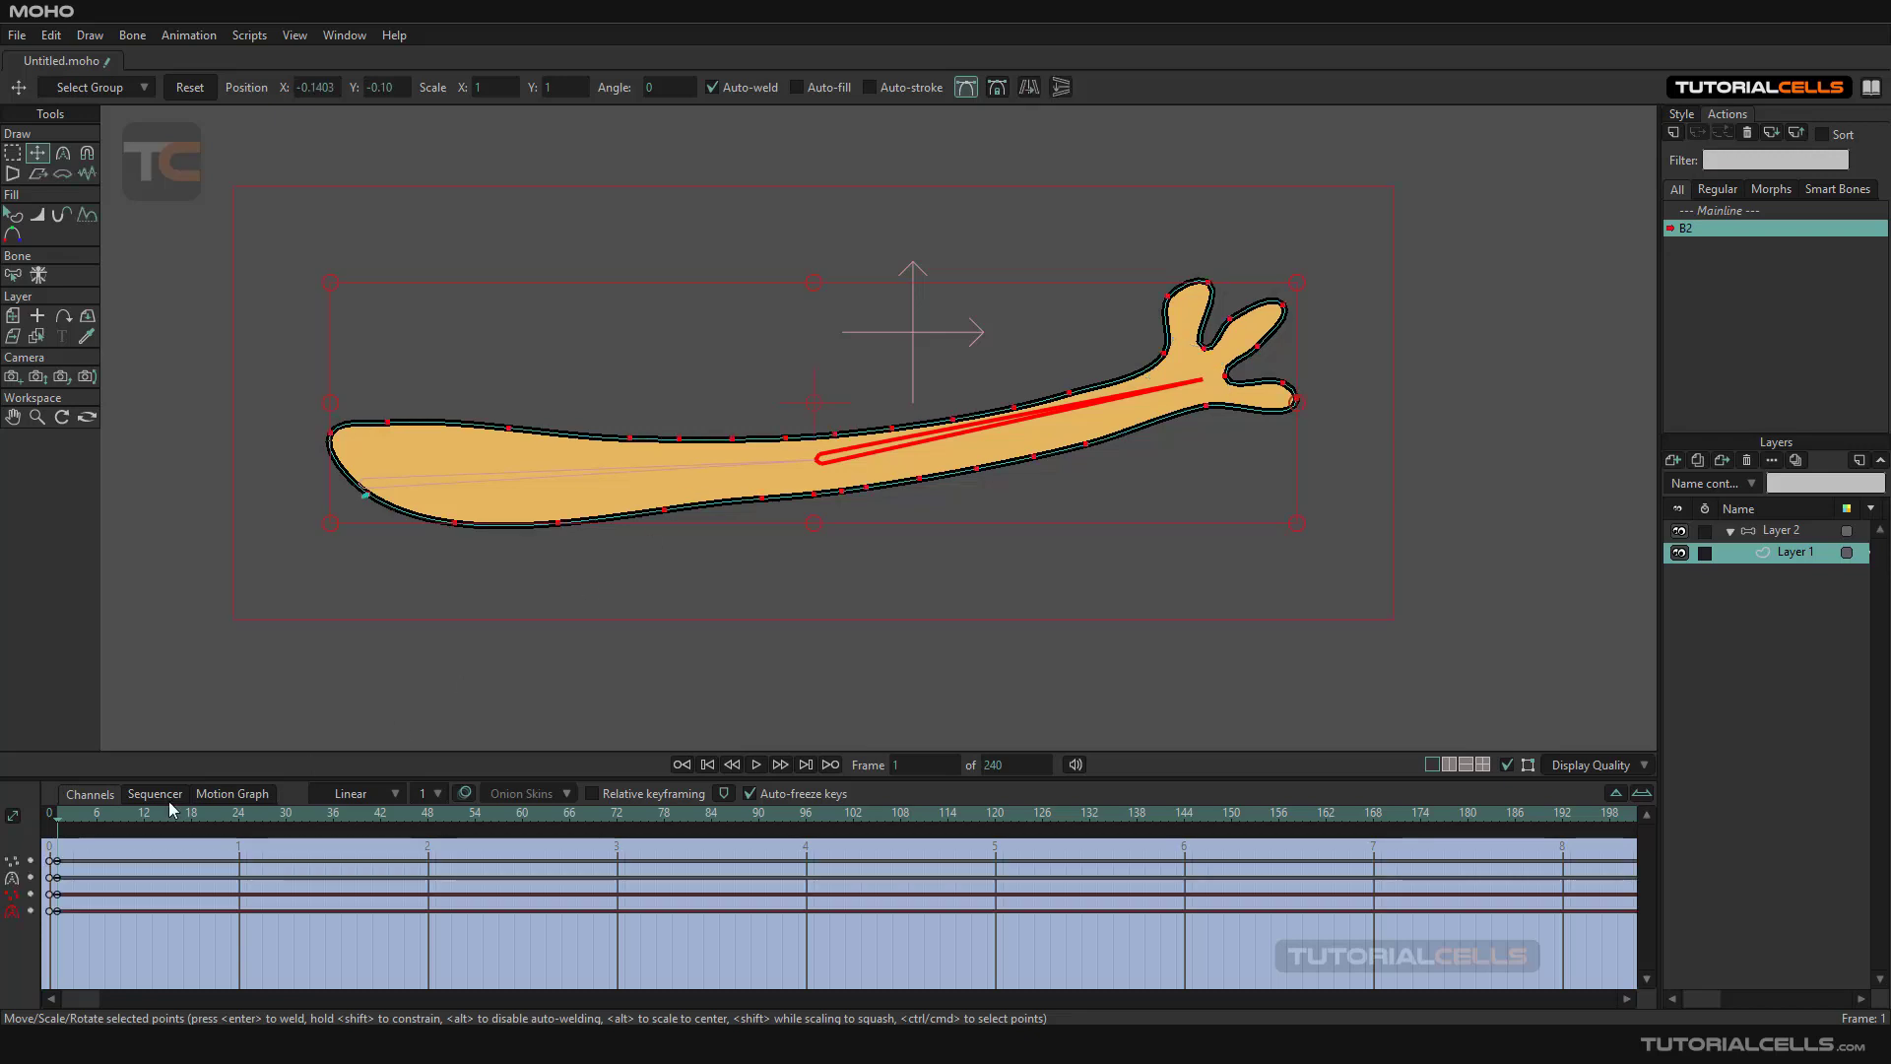
left_click(69, 826)
left_click_drag(71, 825, 101, 825)
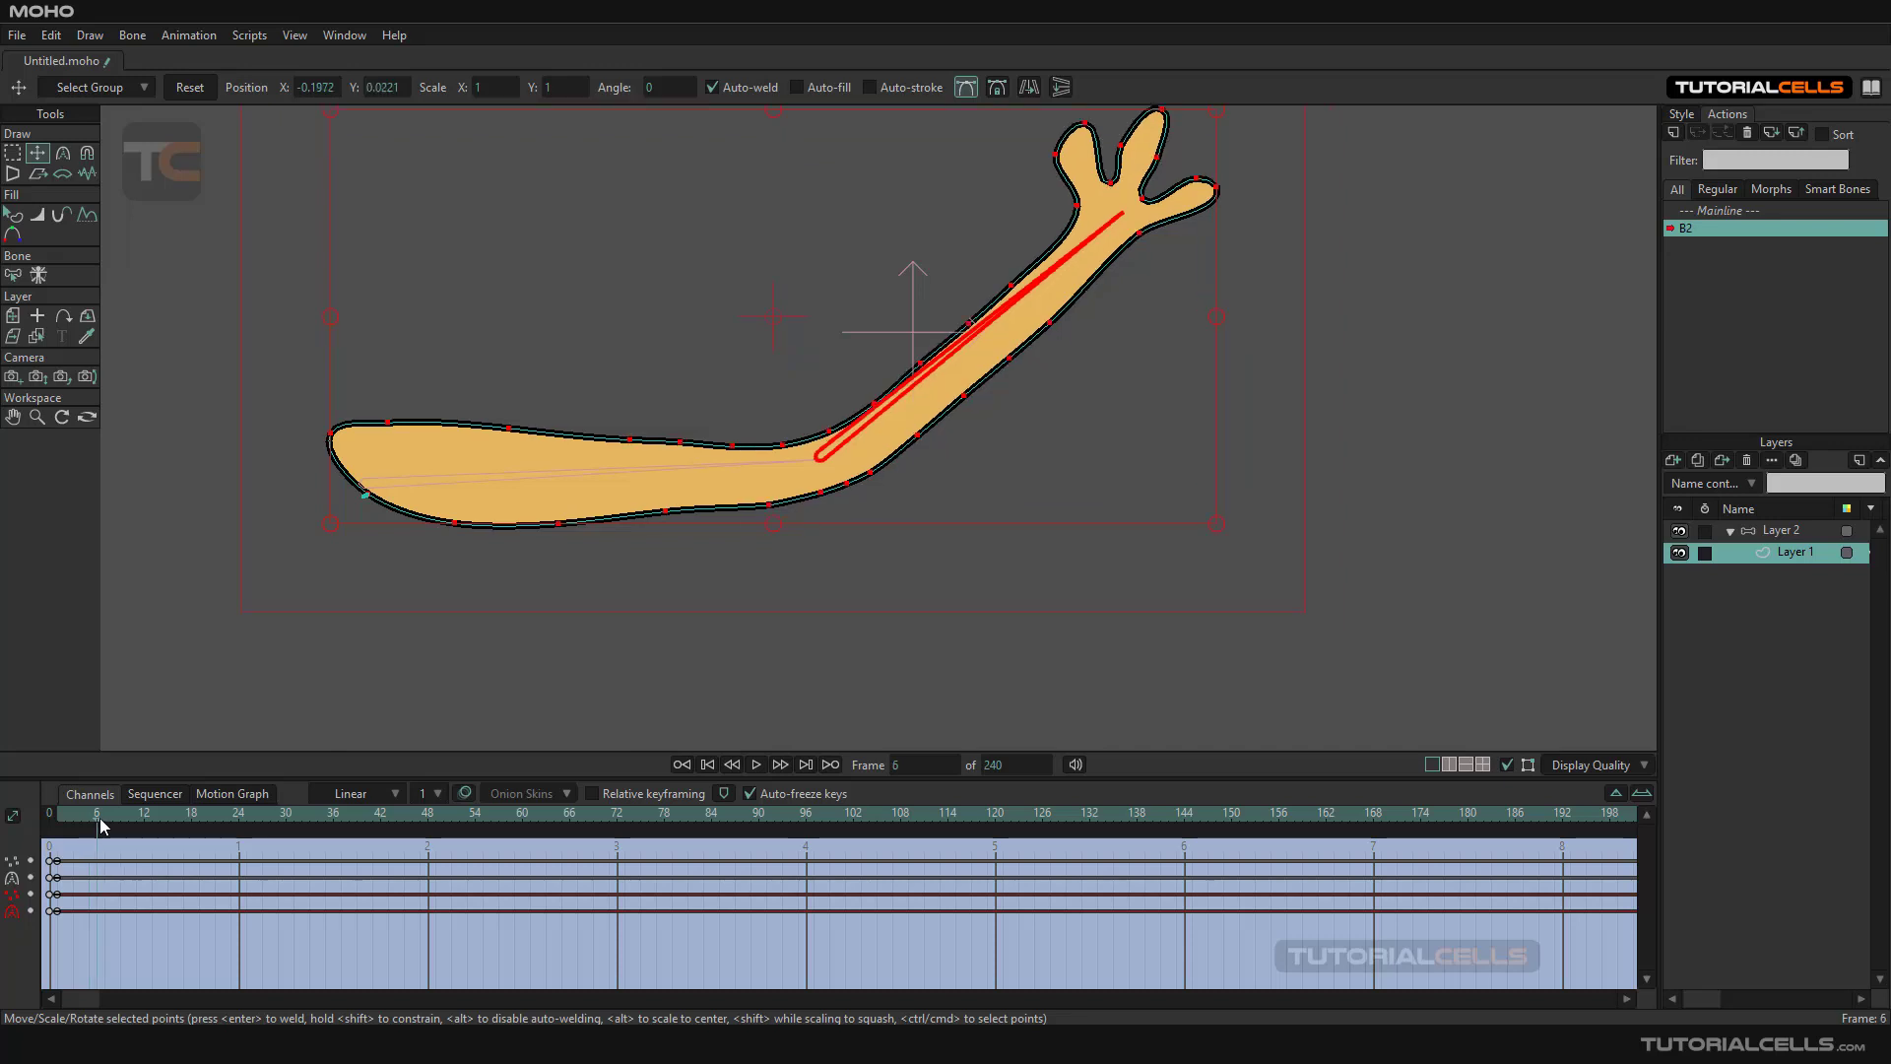
left_click_drag(658, 500, 662, 499)
At frame 12, pull an elbow curve point up and right, then check frames 6 to 15
left_click_drag(102, 826, 144, 818)
scroll(847, 406, "up", 2)
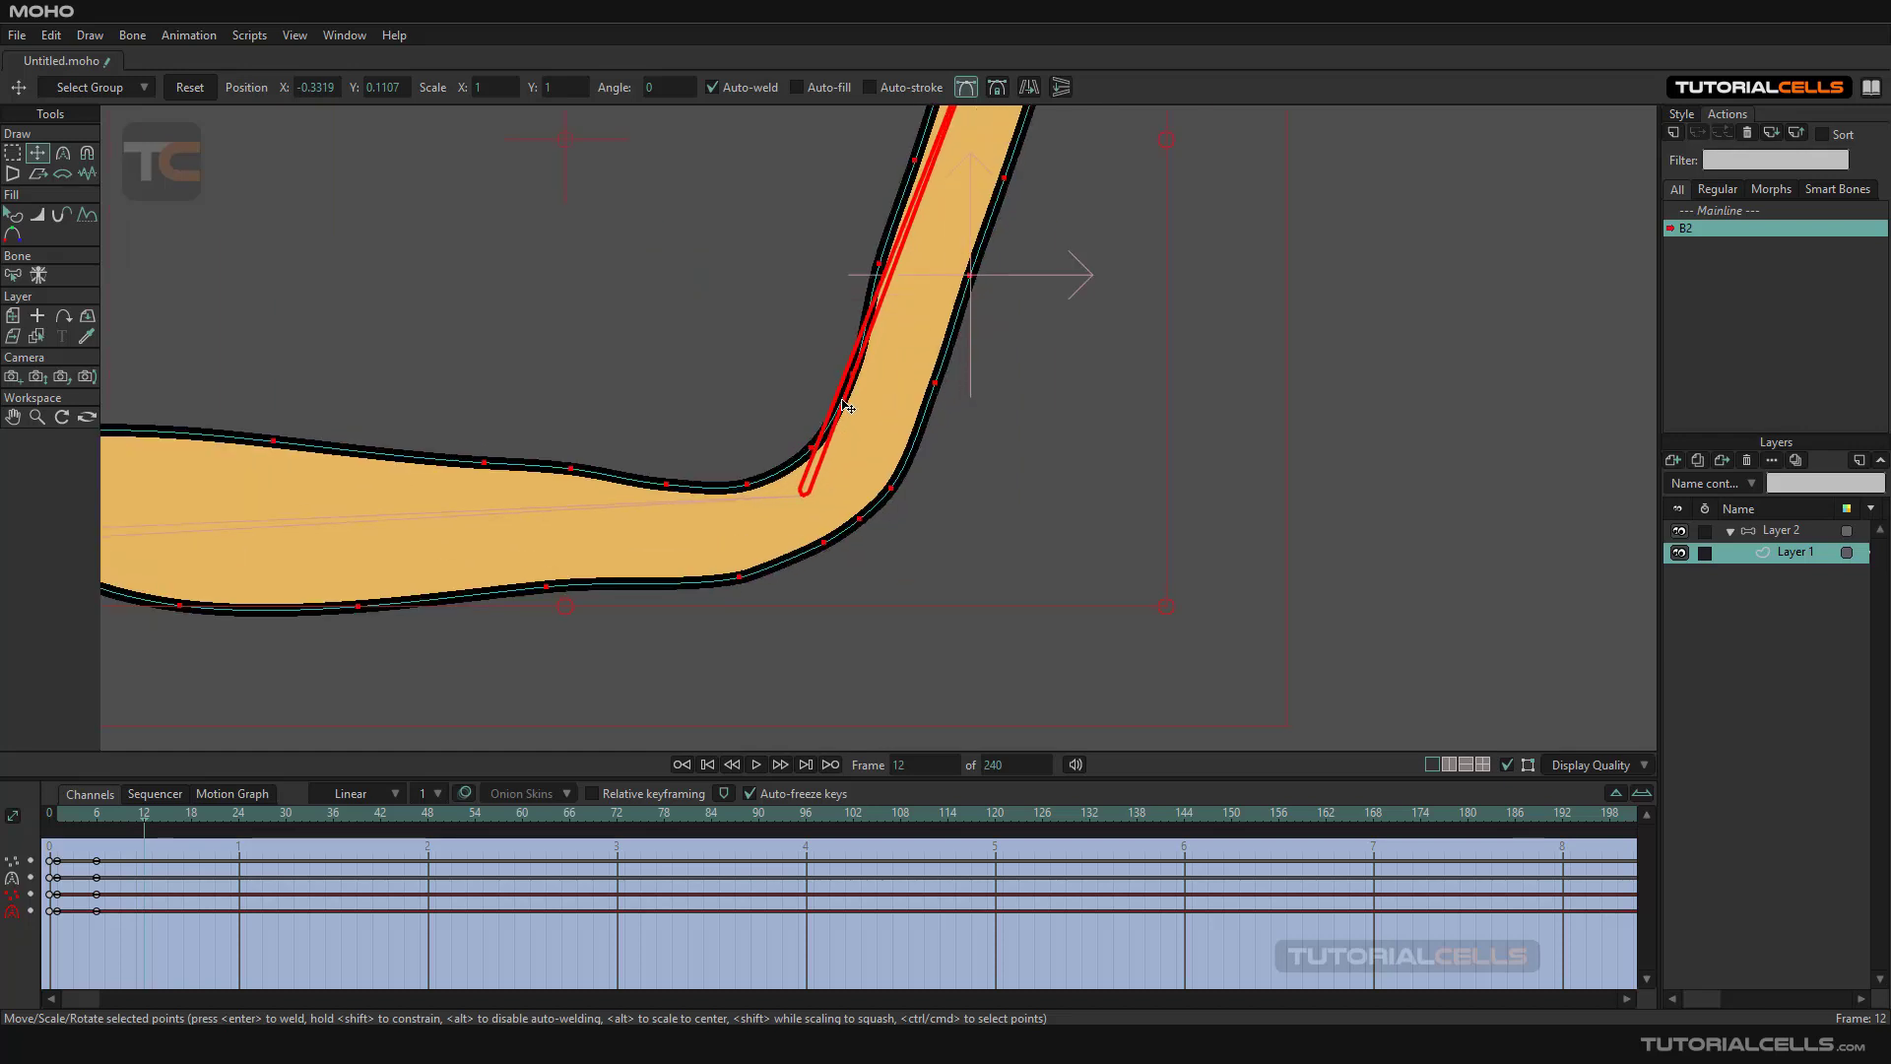
left_click(745, 394)
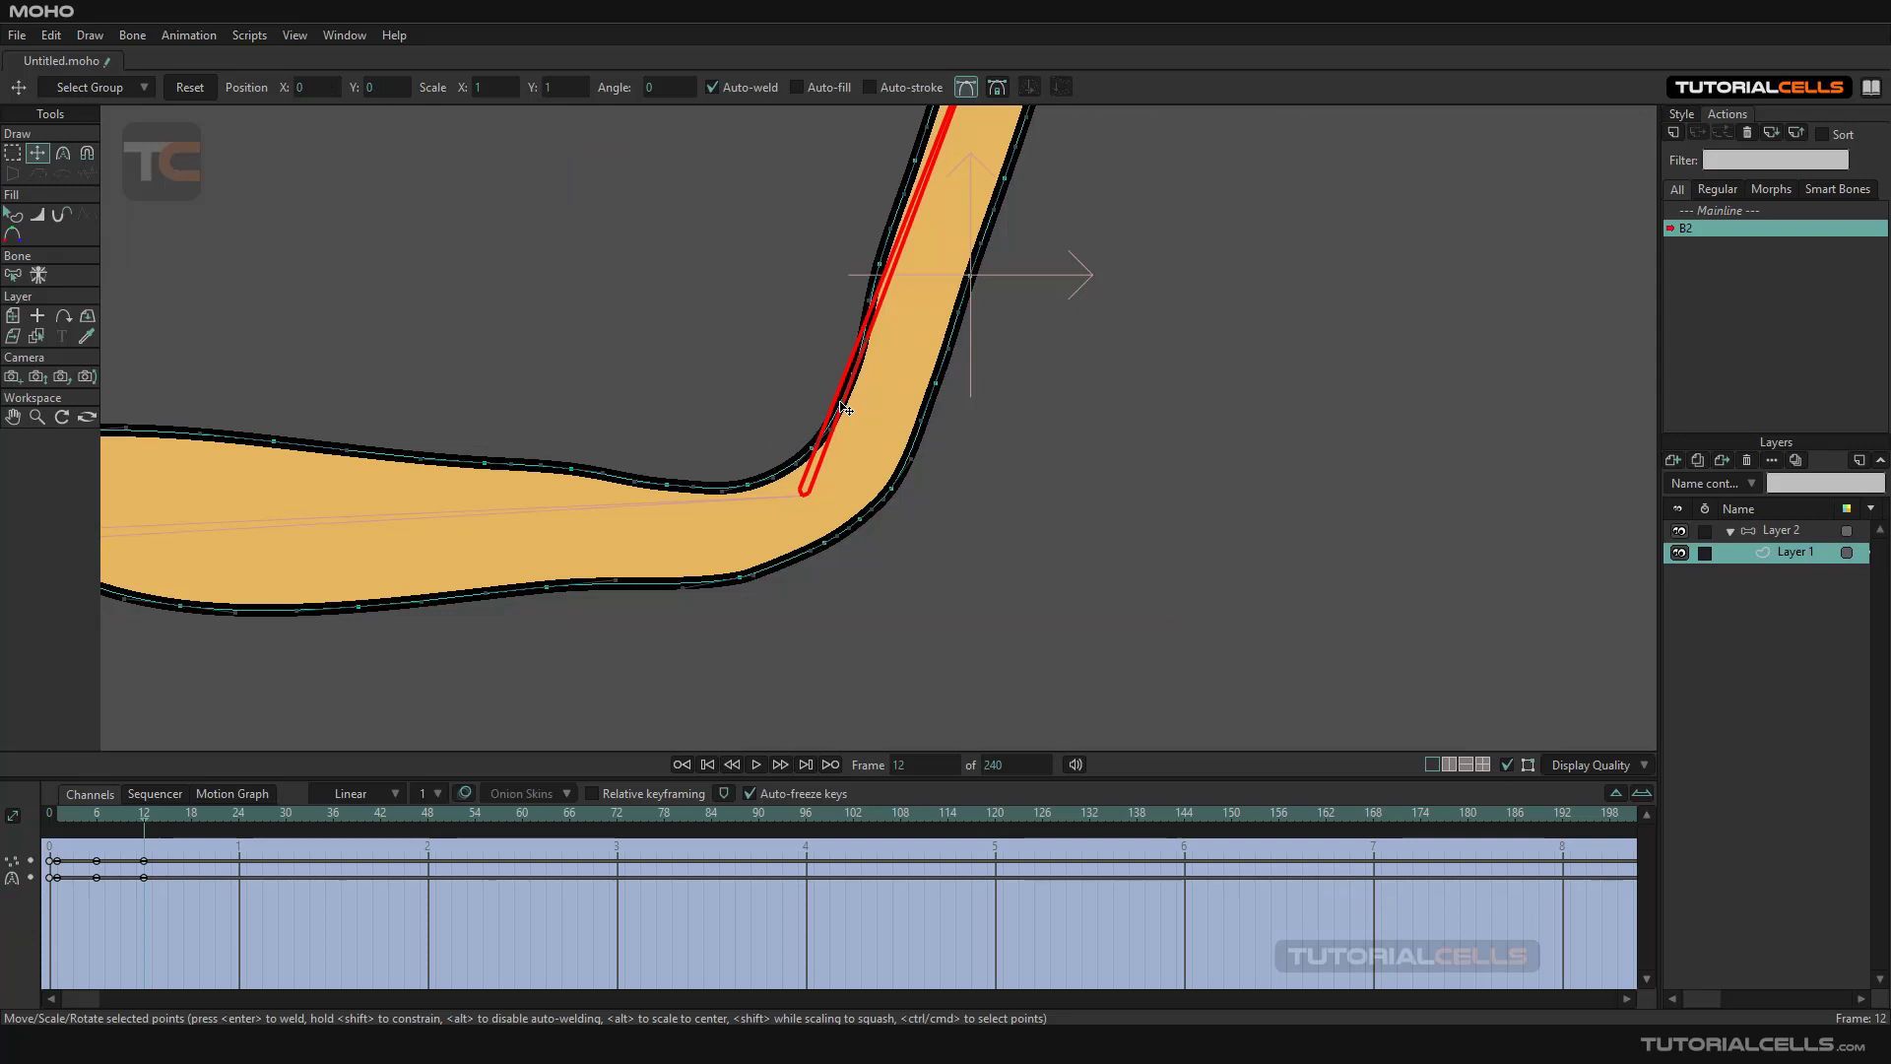
left_click_drag(845, 408, 679, 512)
scroll(746, 611, "down", 2)
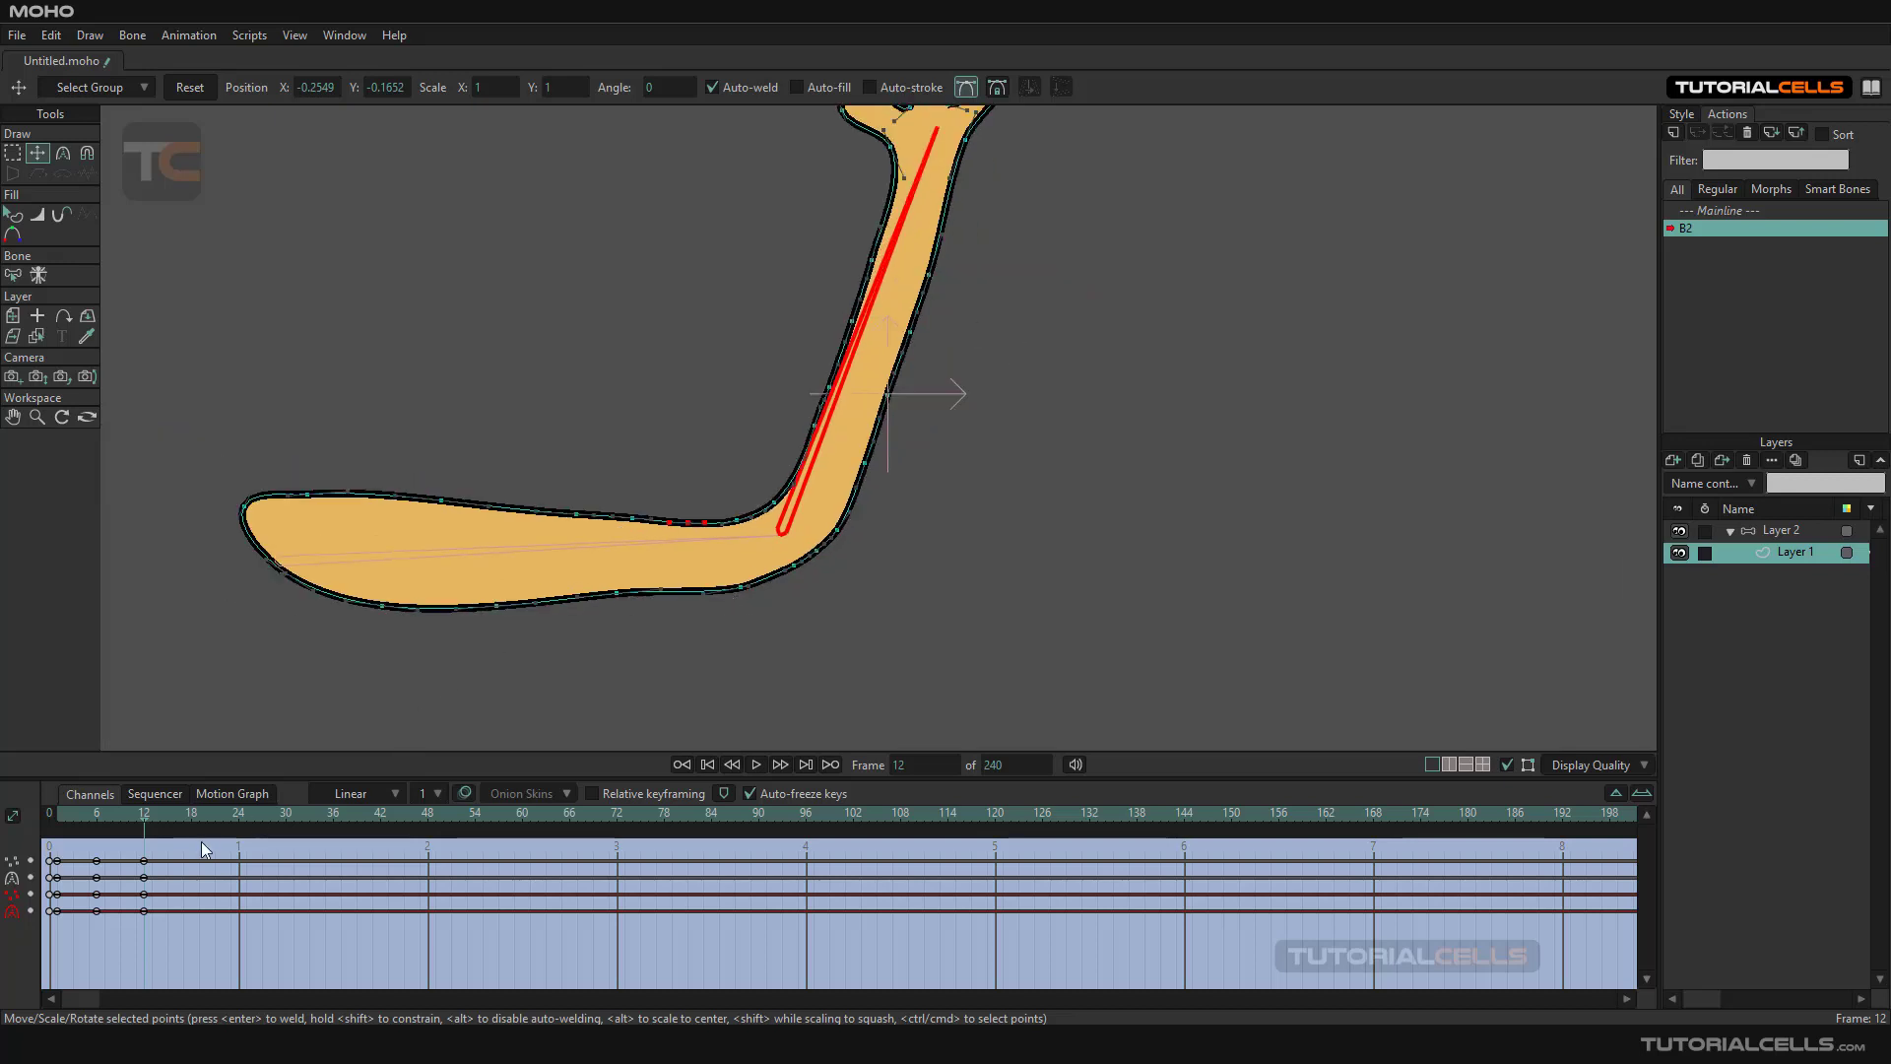
left_click_drag(151, 825, 216, 802)
scroll(680, 509, "up", 2)
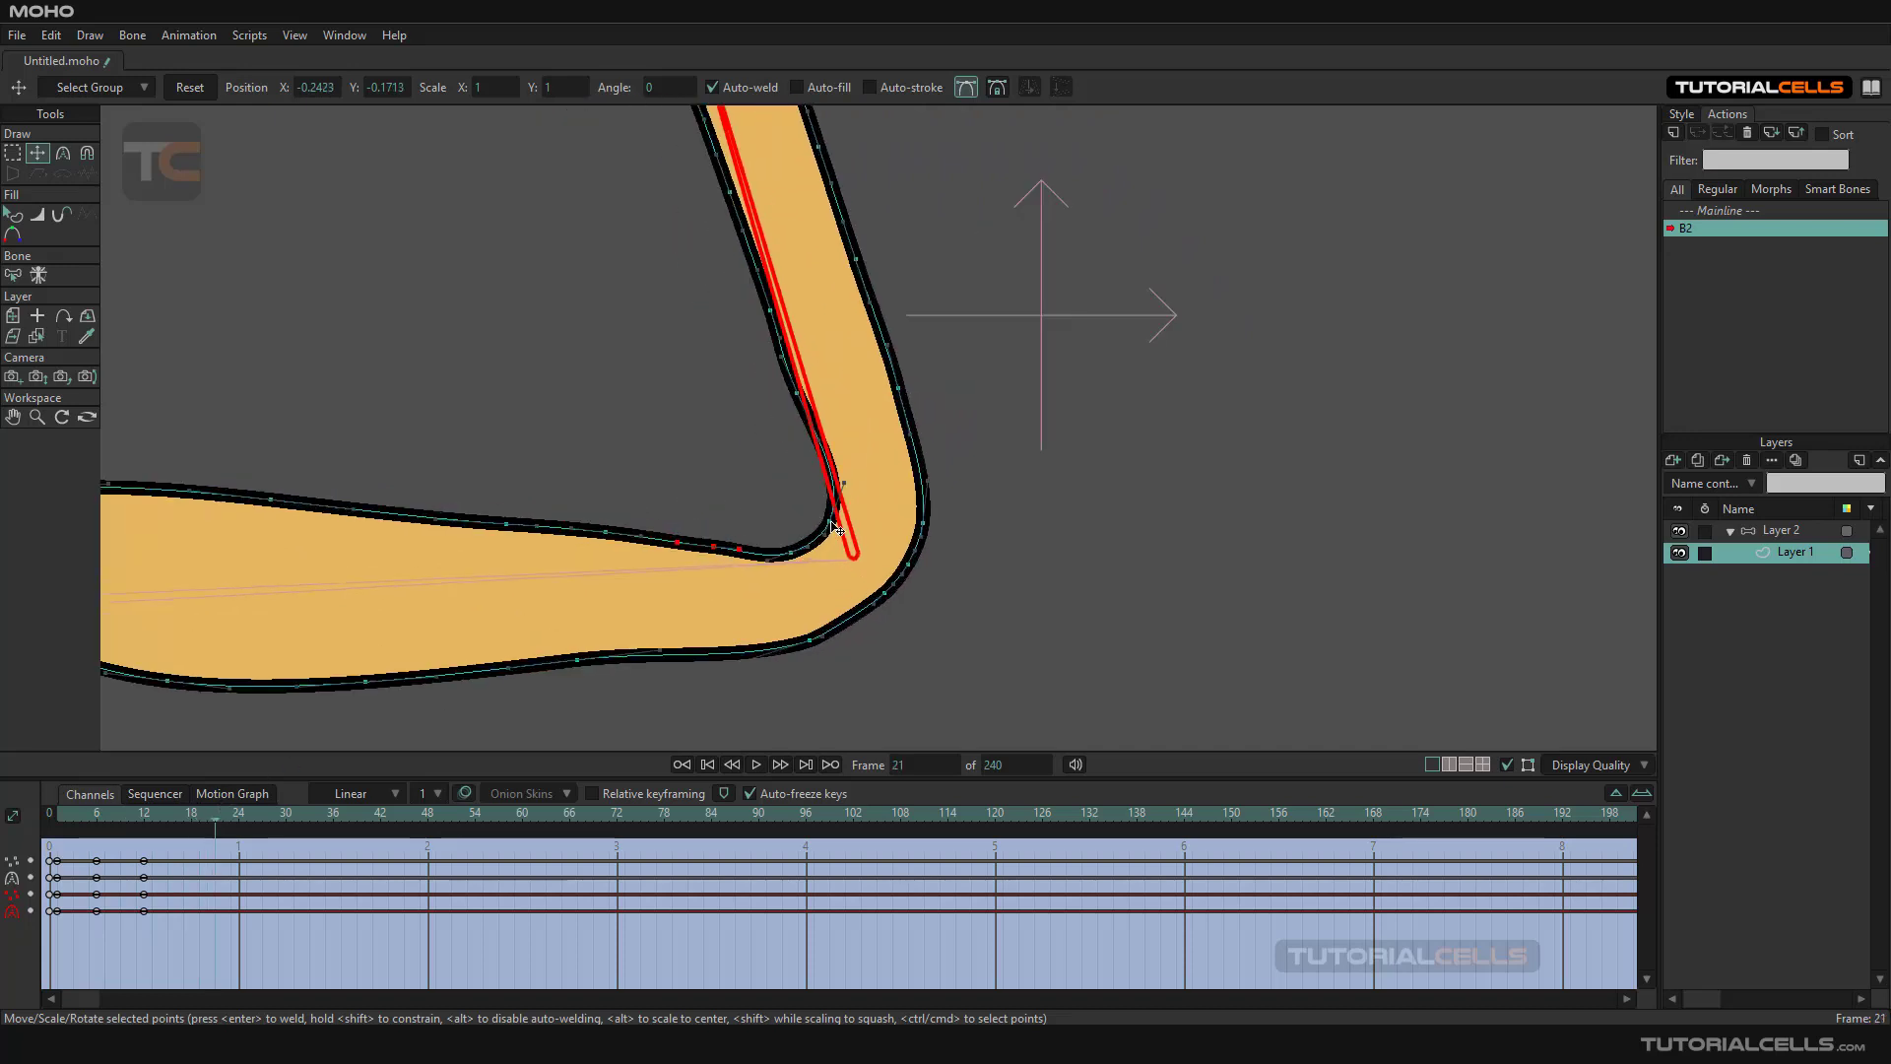
scroll(656, 492, "down", 2)
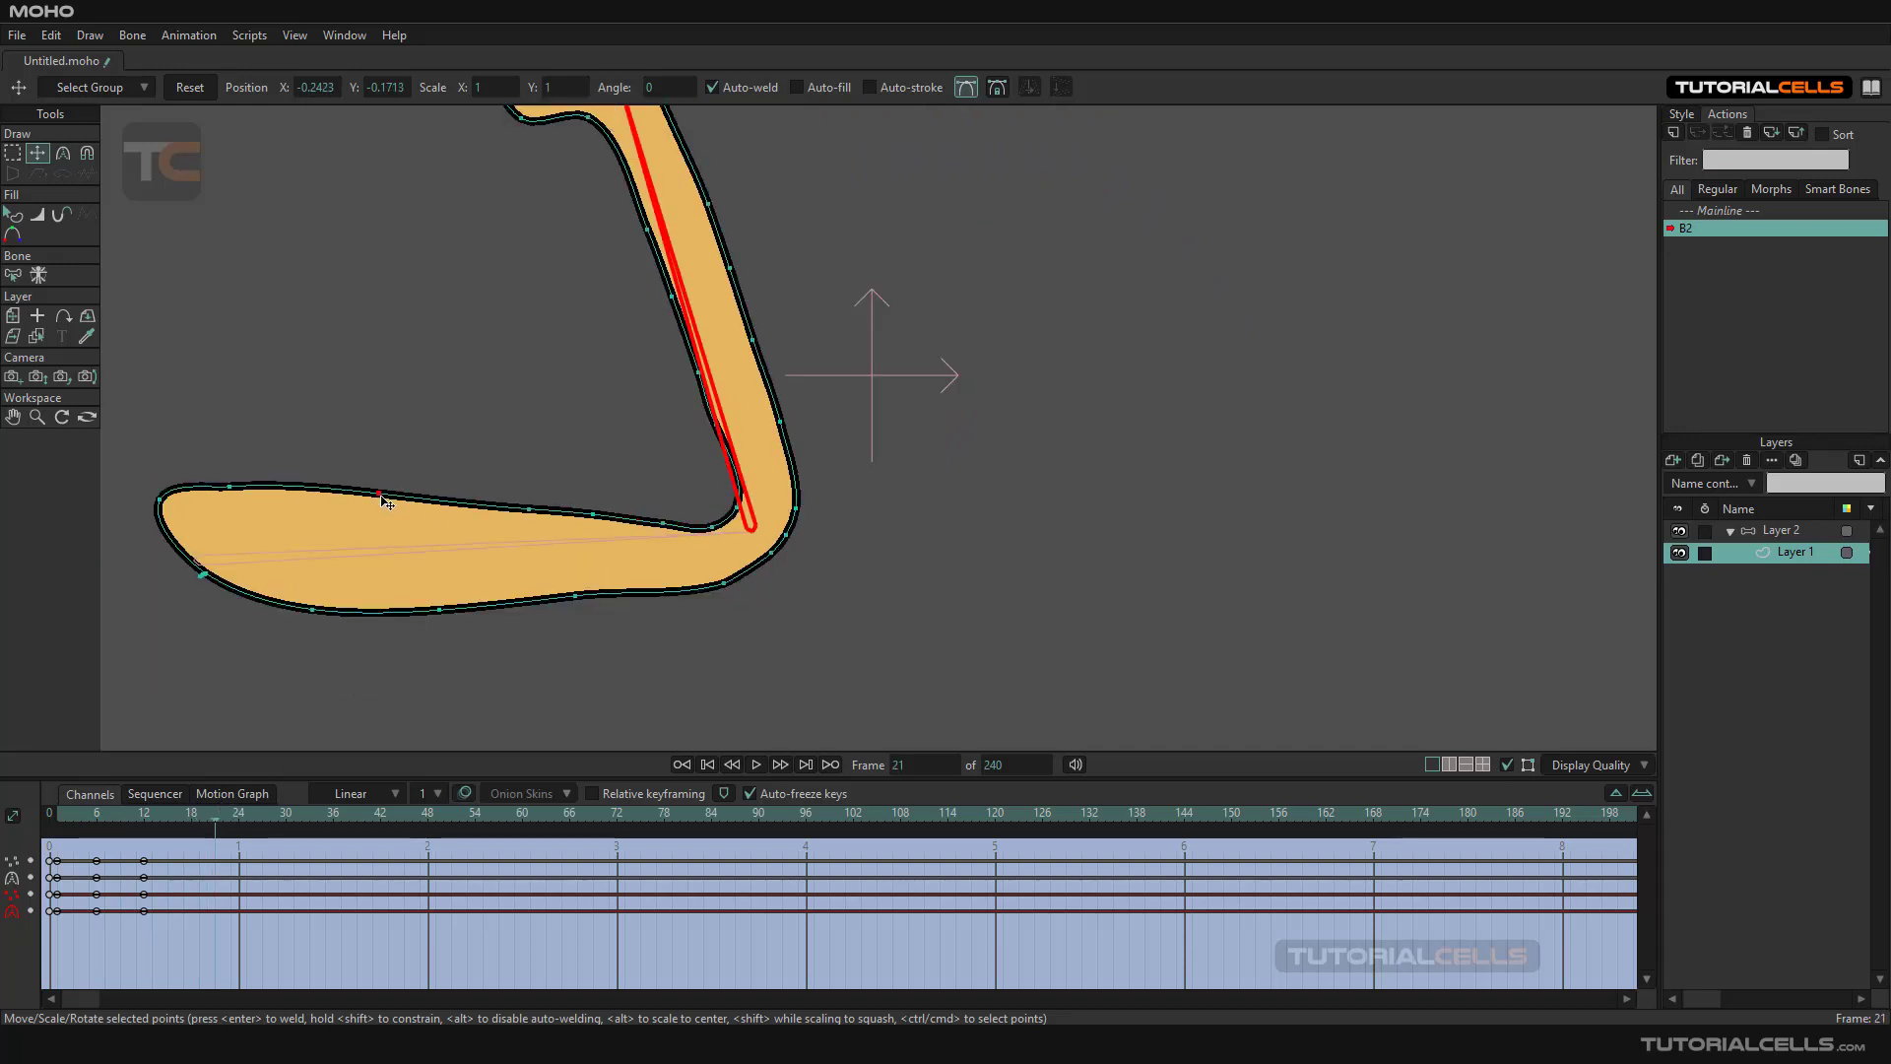
Bulge the arm's upper edge and smooth the inner elbow curve at frame 21
left_click_drag(387, 504, 391, 458)
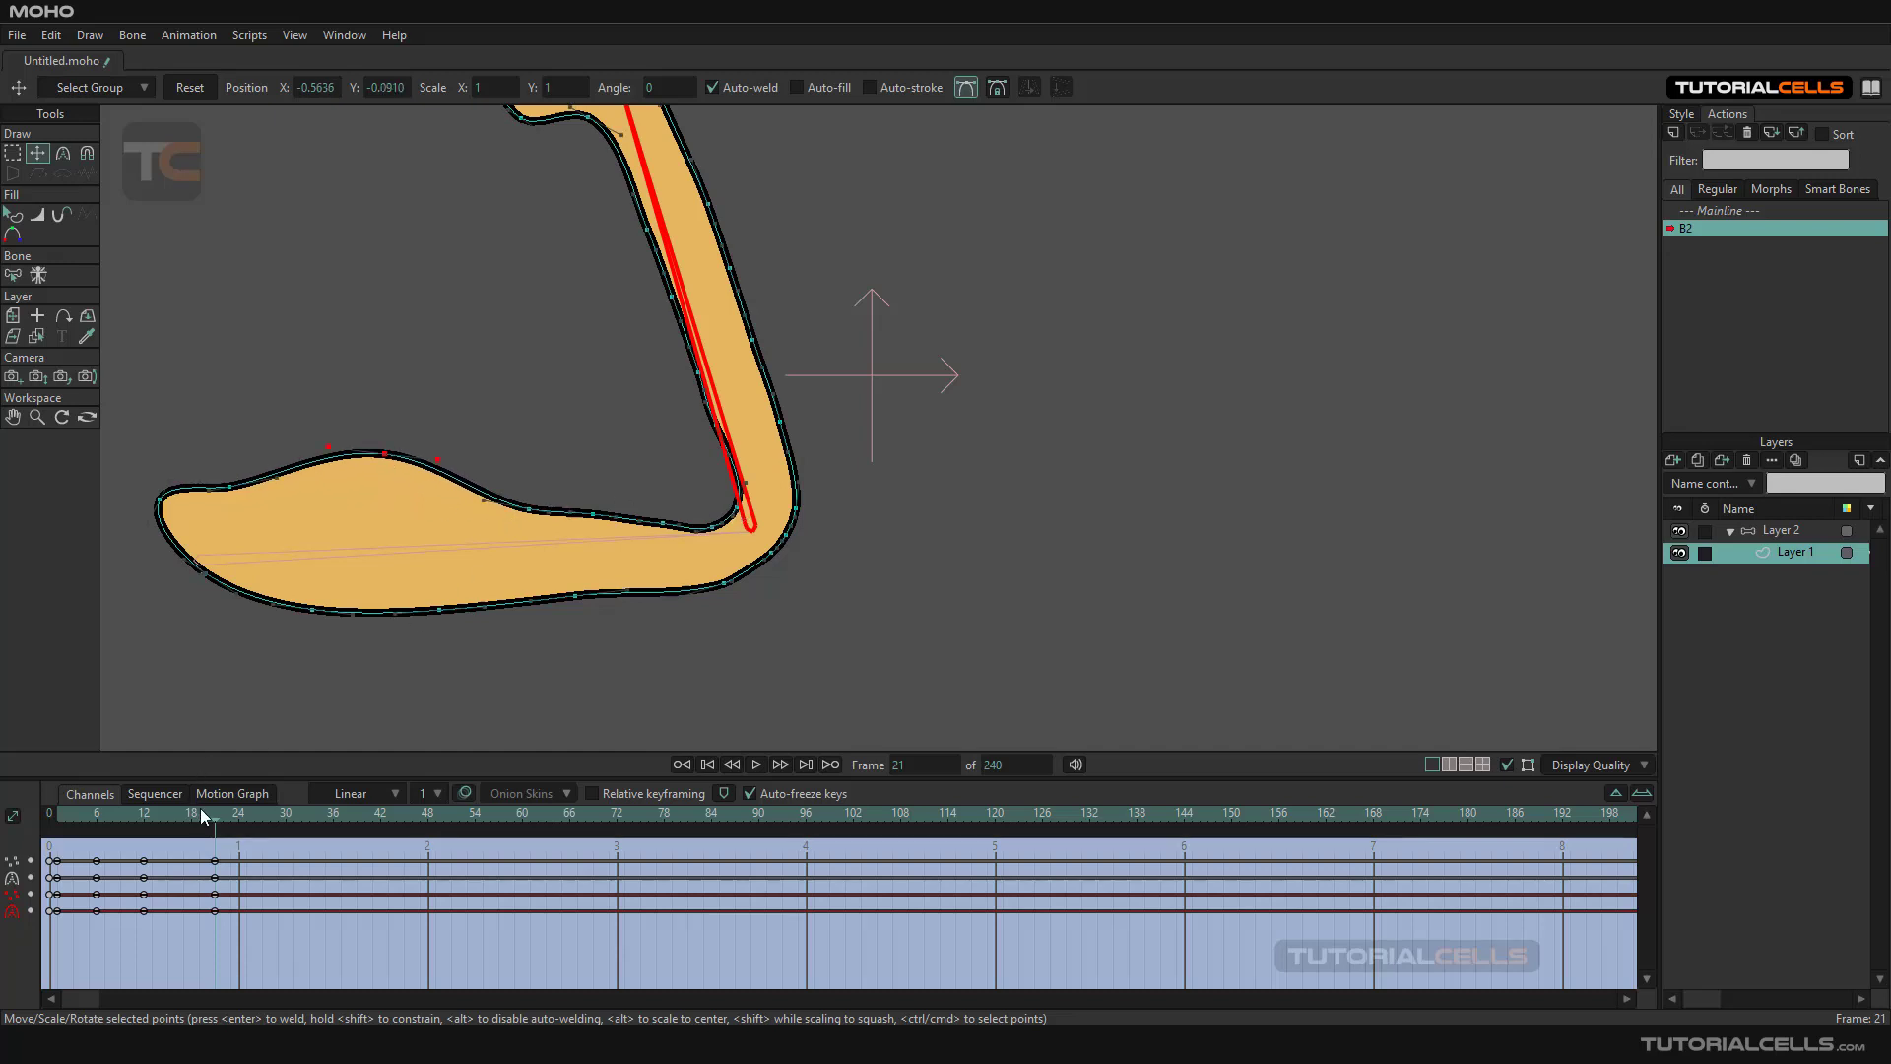
mouse_move(217, 815)
left_mouse_down()
mouse_move(134, 804)
mouse_move(220, 806)
mouse_move(173, 790)
mouse_move(211, 789)
left_mouse_up()
scroll(751, 477, "up", 1)
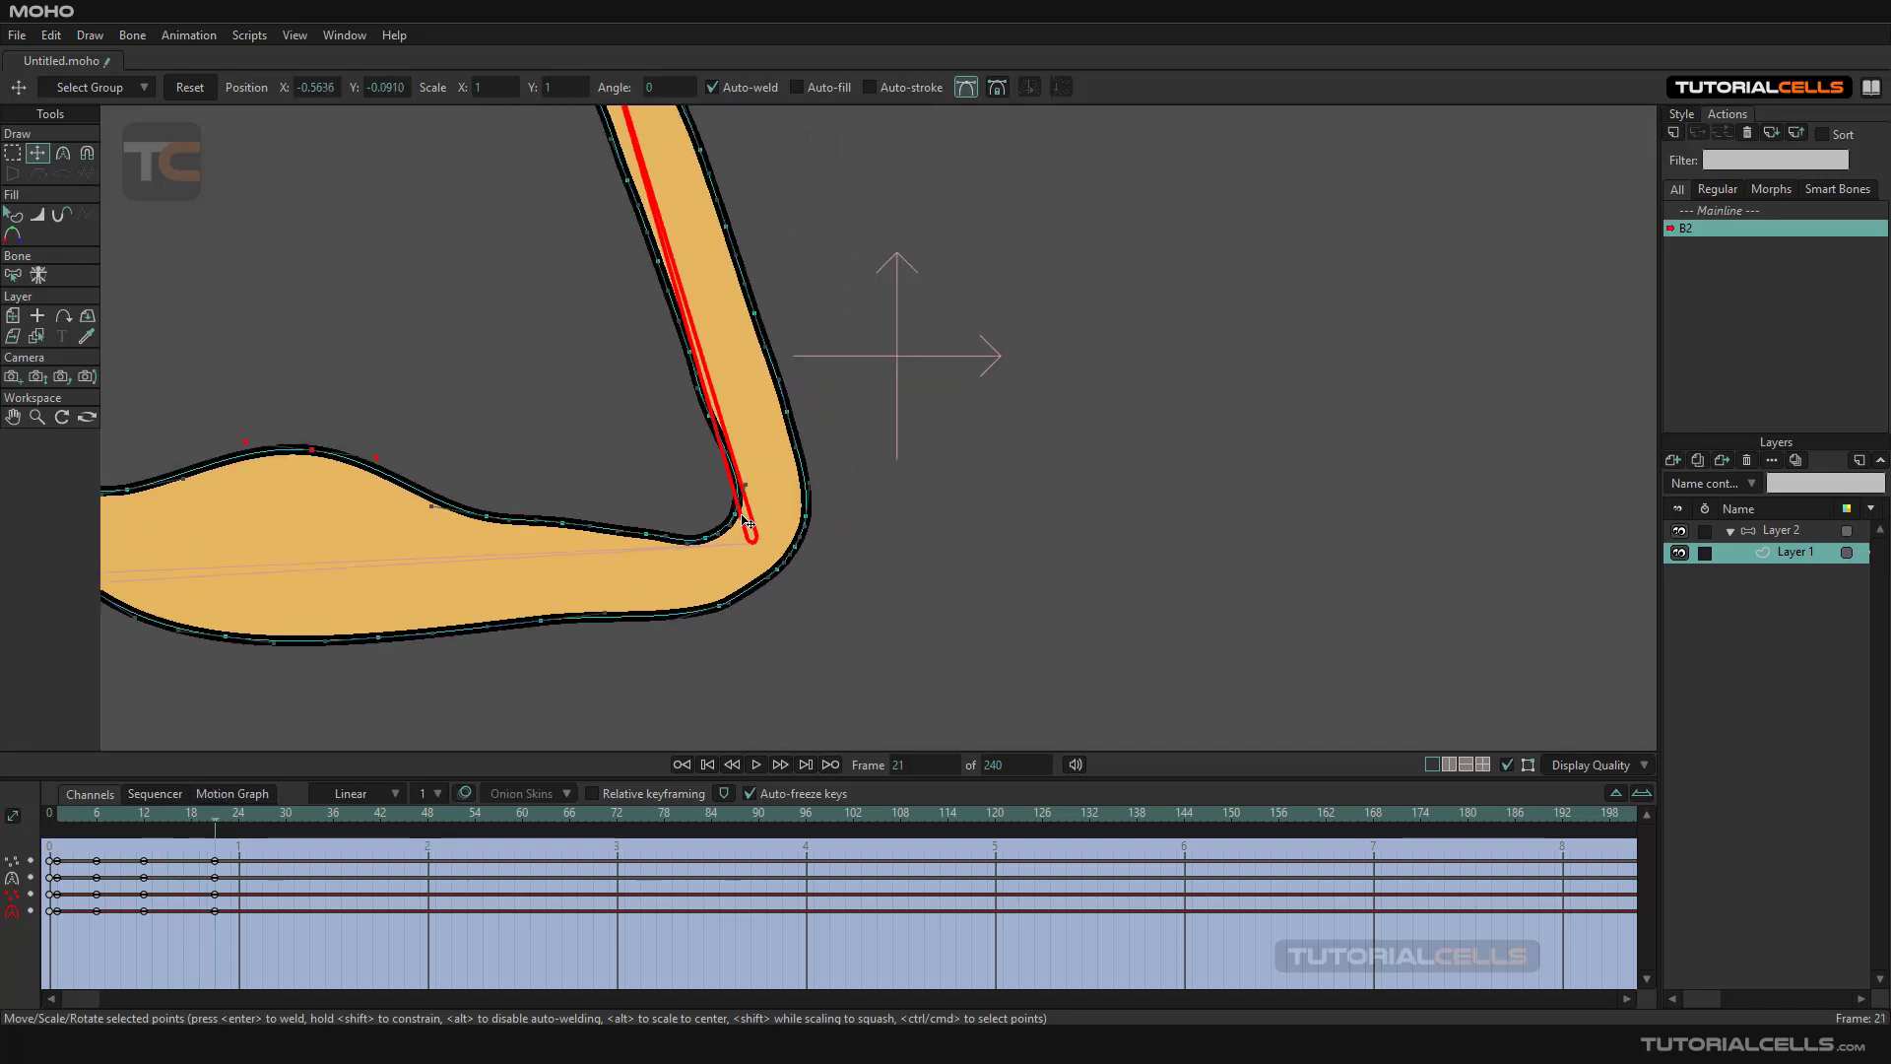
left_click_drag(750, 527, 709, 524)
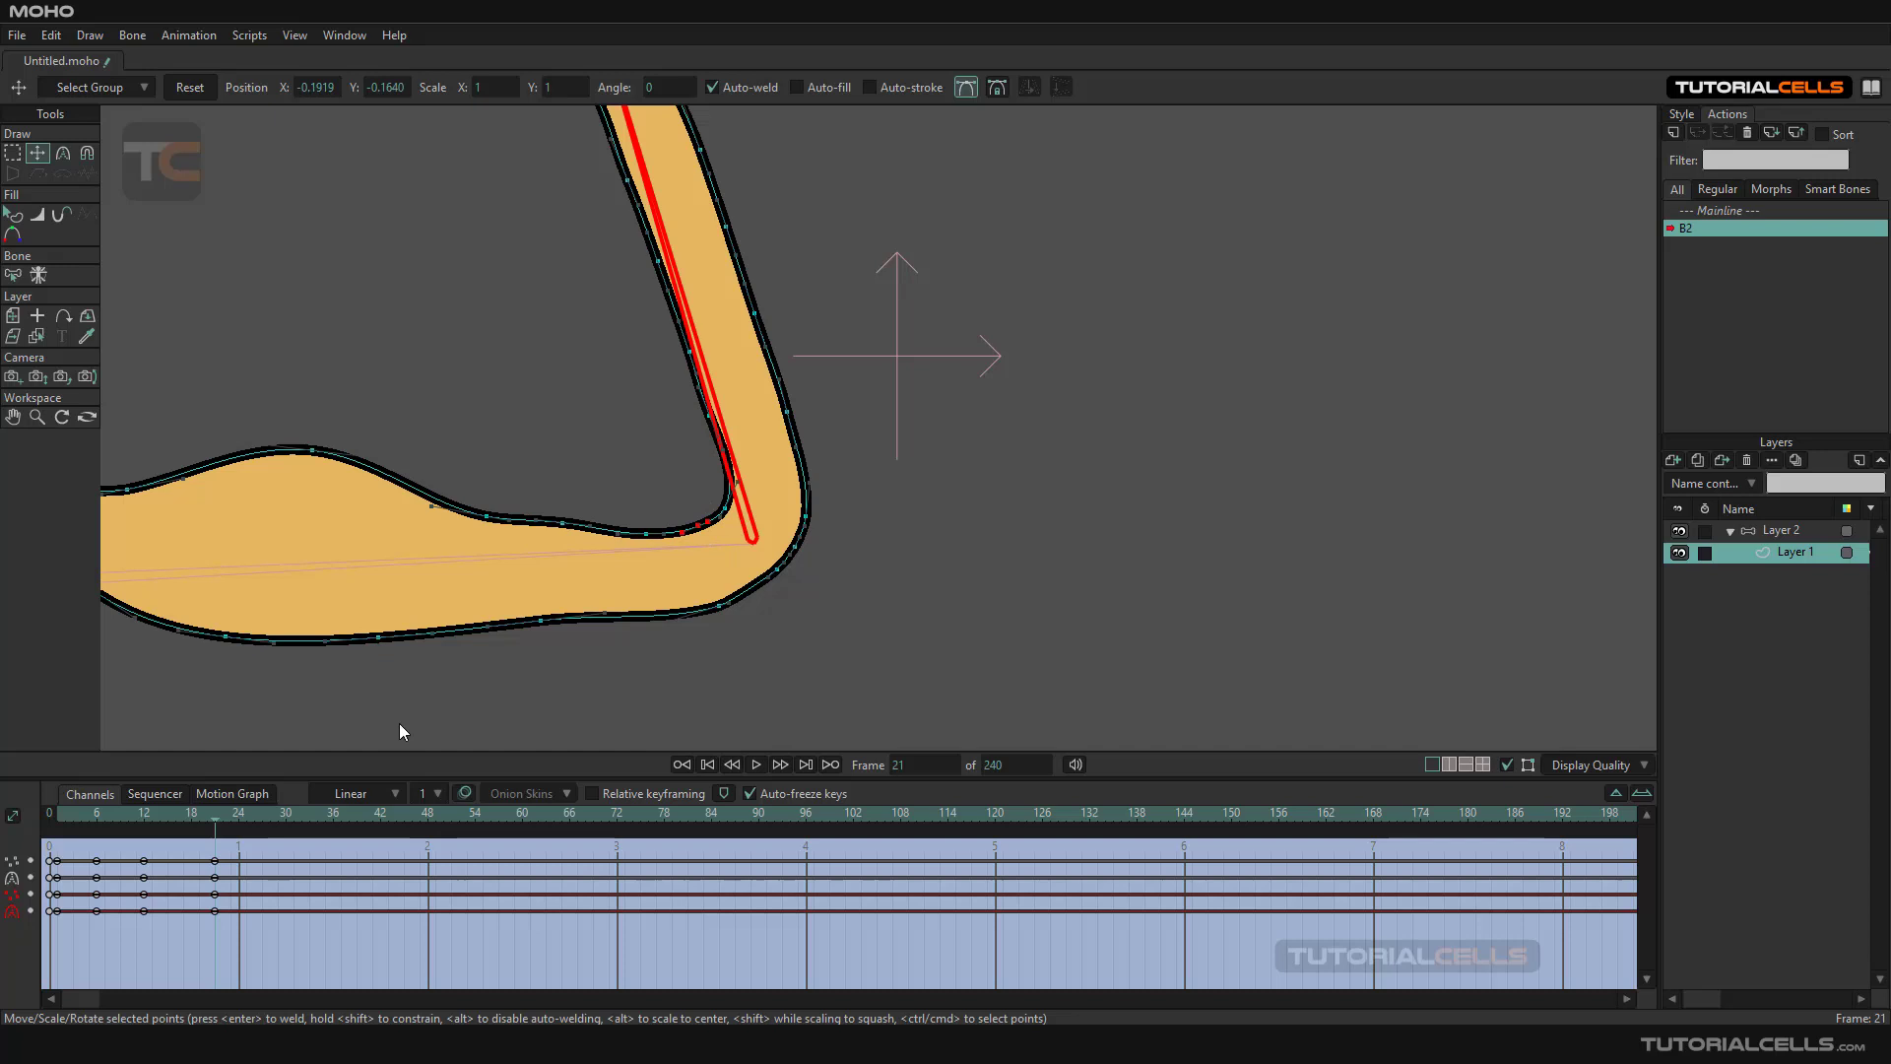
Reshape the inner elbow curve at frame 31, then scrub back to check the corrections
left_click_drag(216, 819, 298, 819)
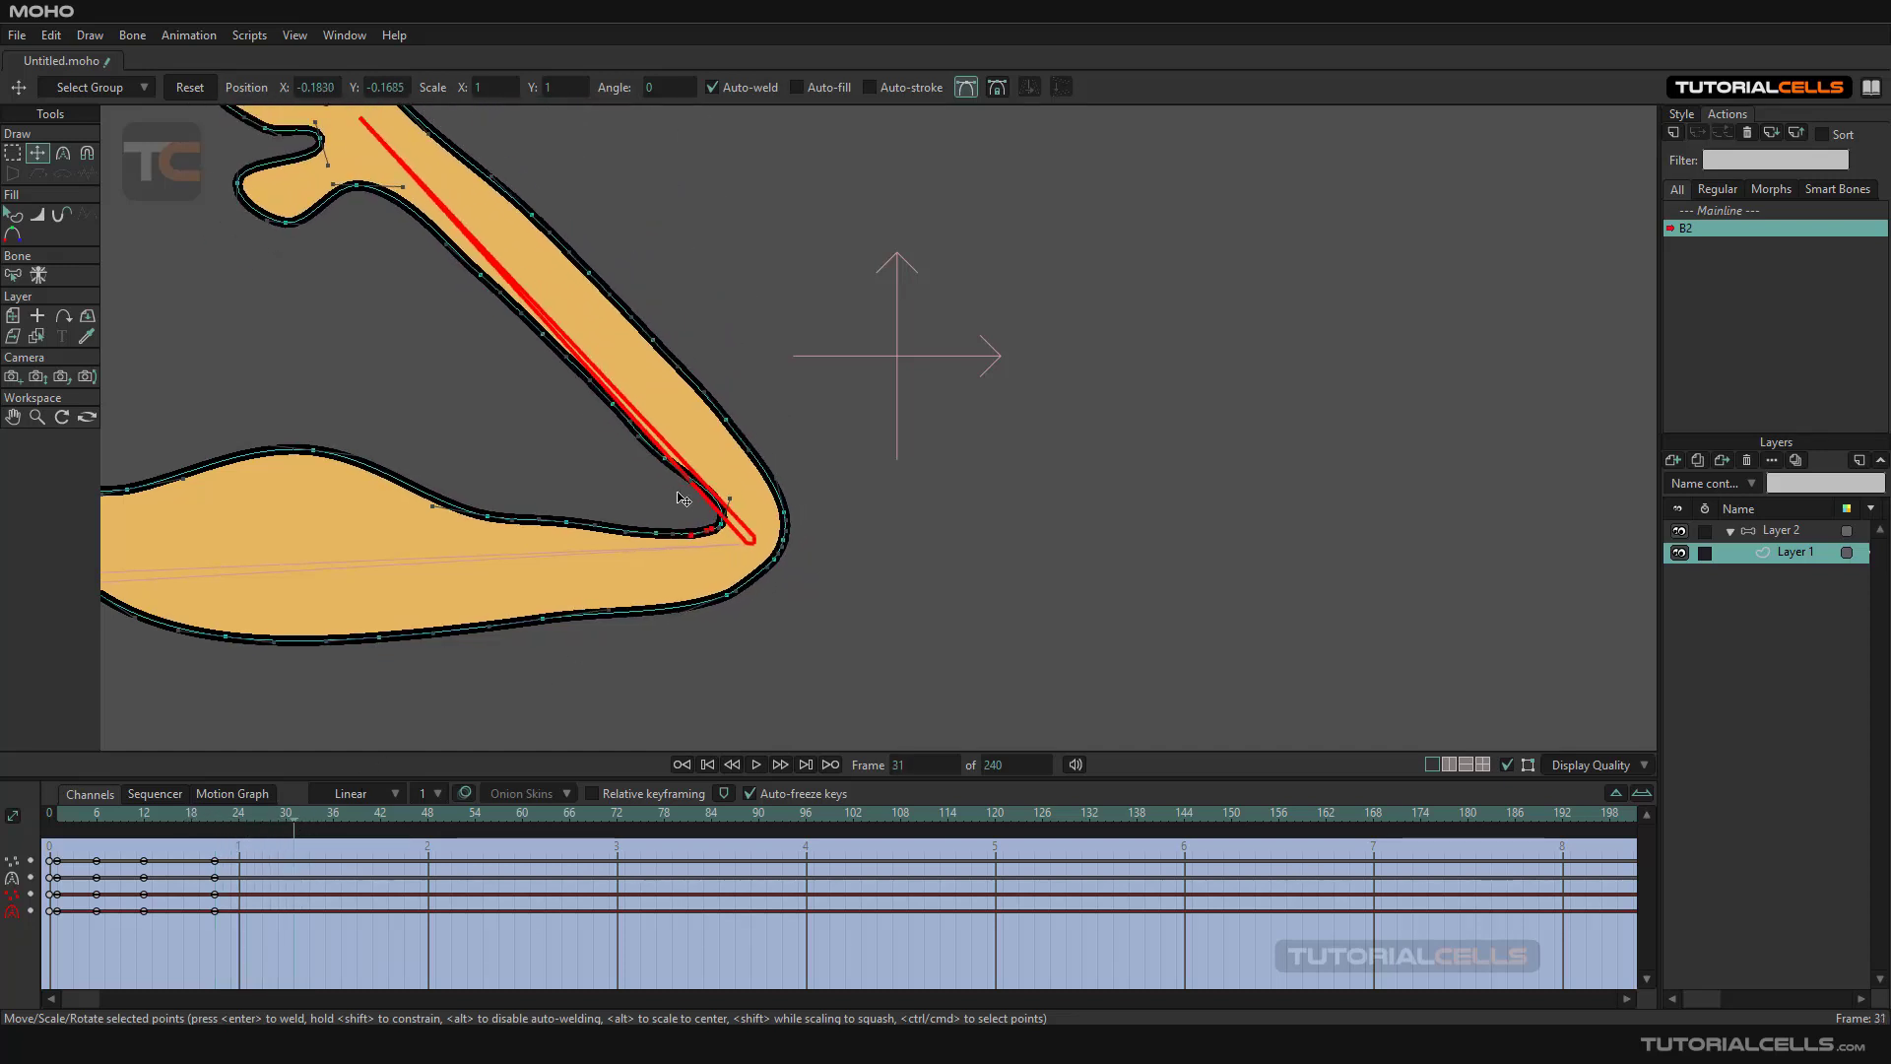
scroll(682, 499, "up", 2)
left_click_drag(760, 562, 670, 577)
scroll(384, 541, "down", 2)
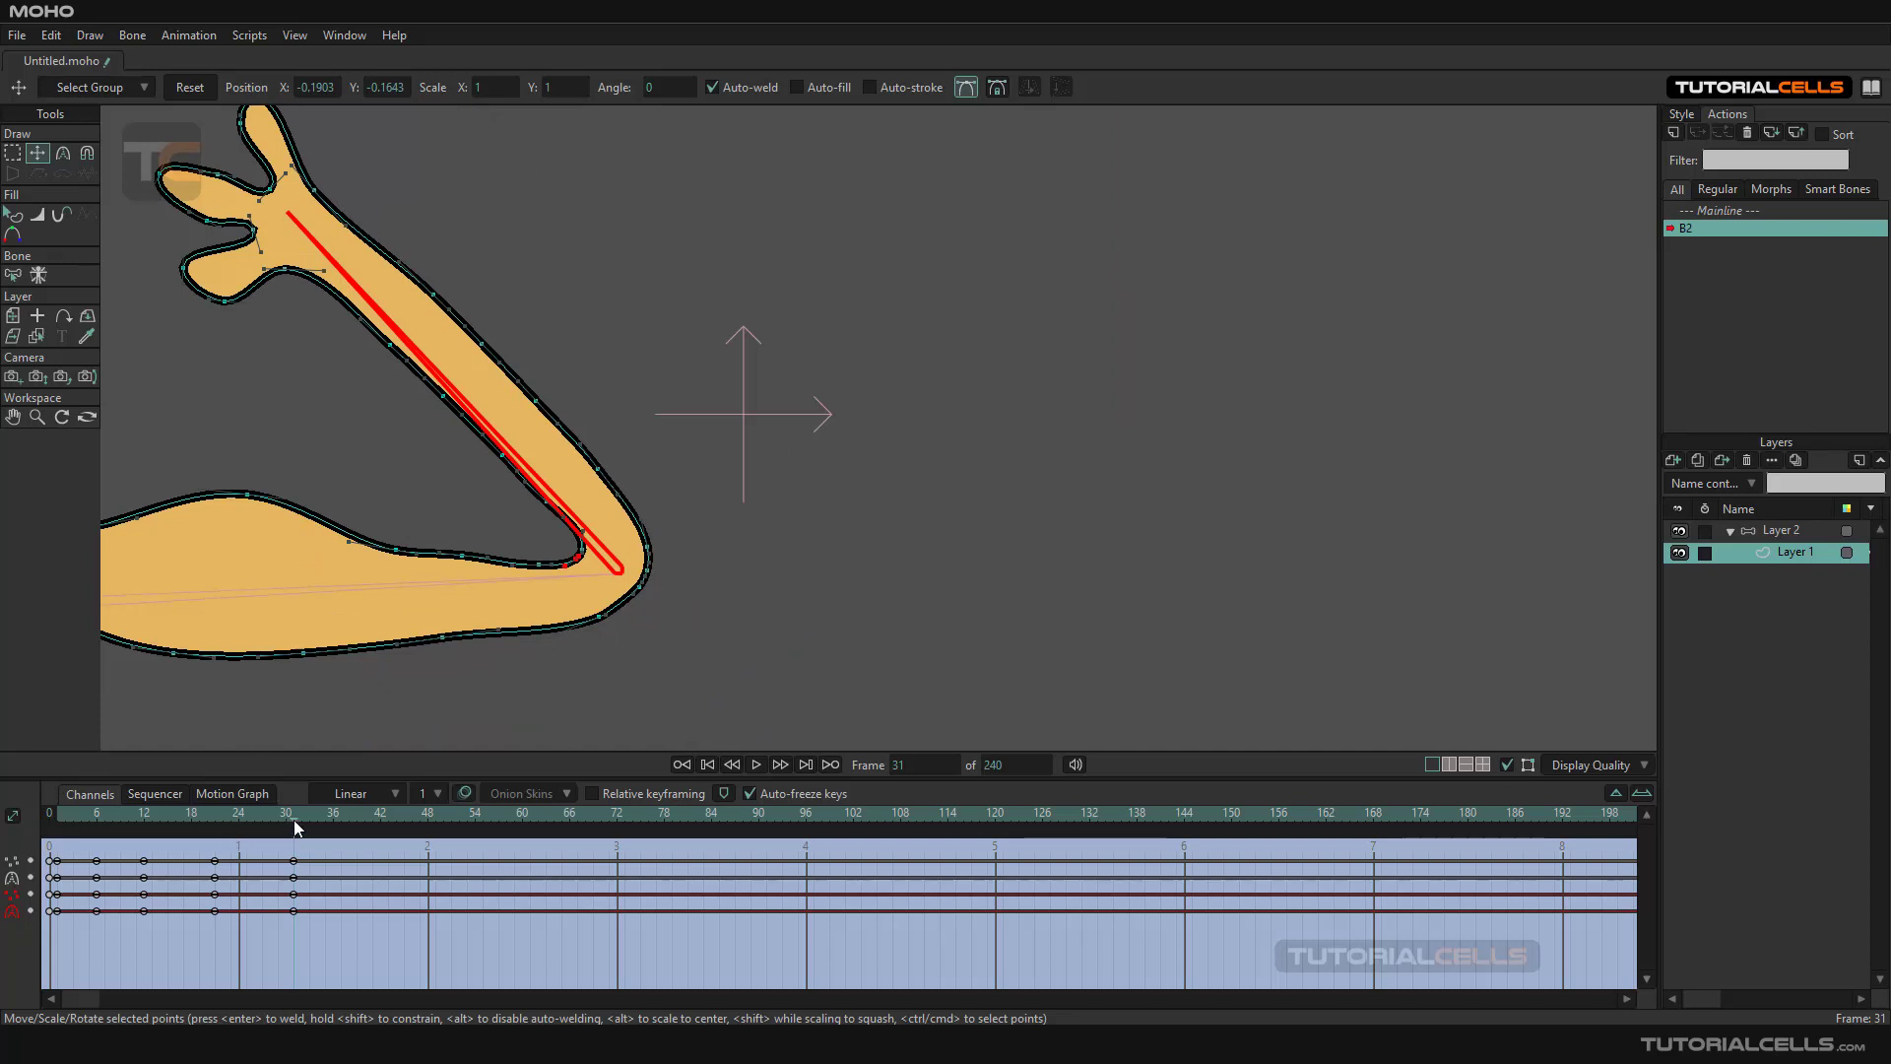
mouse_move(294, 820)
left_mouse_down()
mouse_move(340, 818)
mouse_move(293, 818)
left_mouse_up()
scroll(695, 574, "down", 2)
left_click_drag(696, 572, 976, 528)
scroll(857, 456, "up", 2)
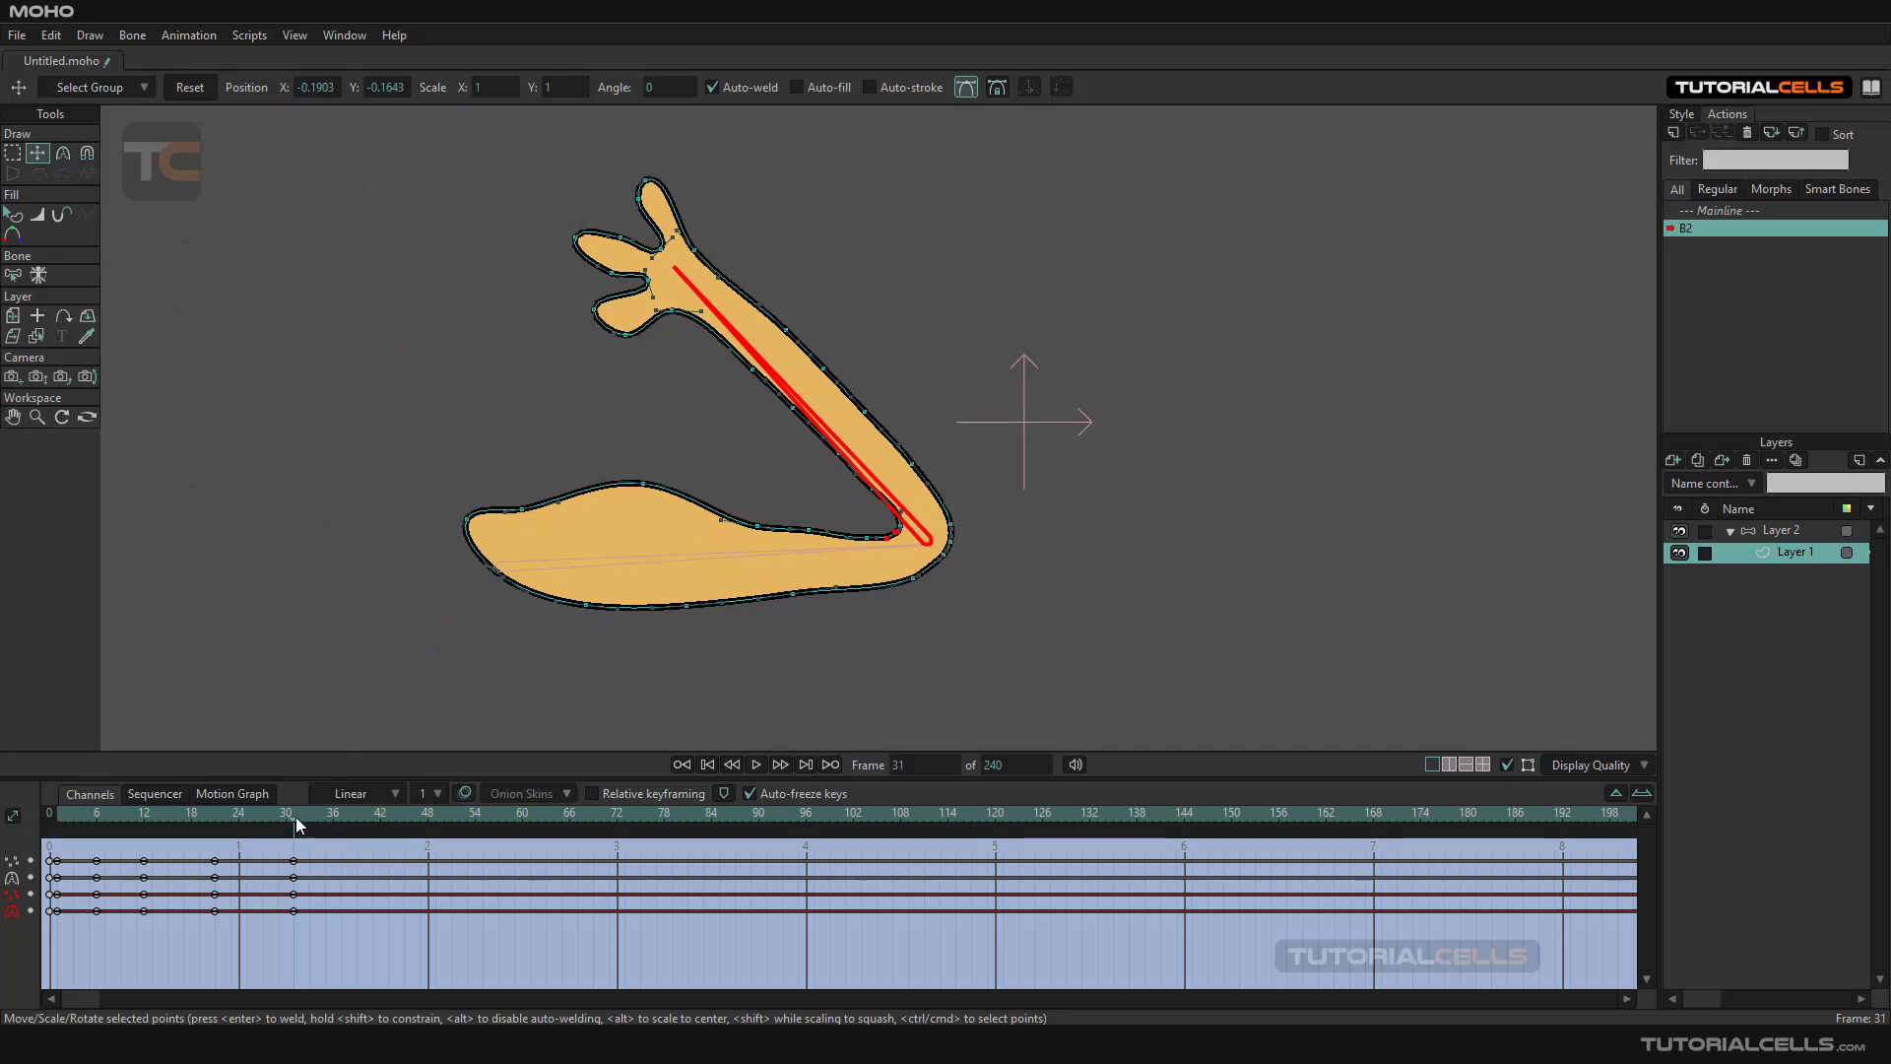
left_click_drag(292, 817, 61, 815)
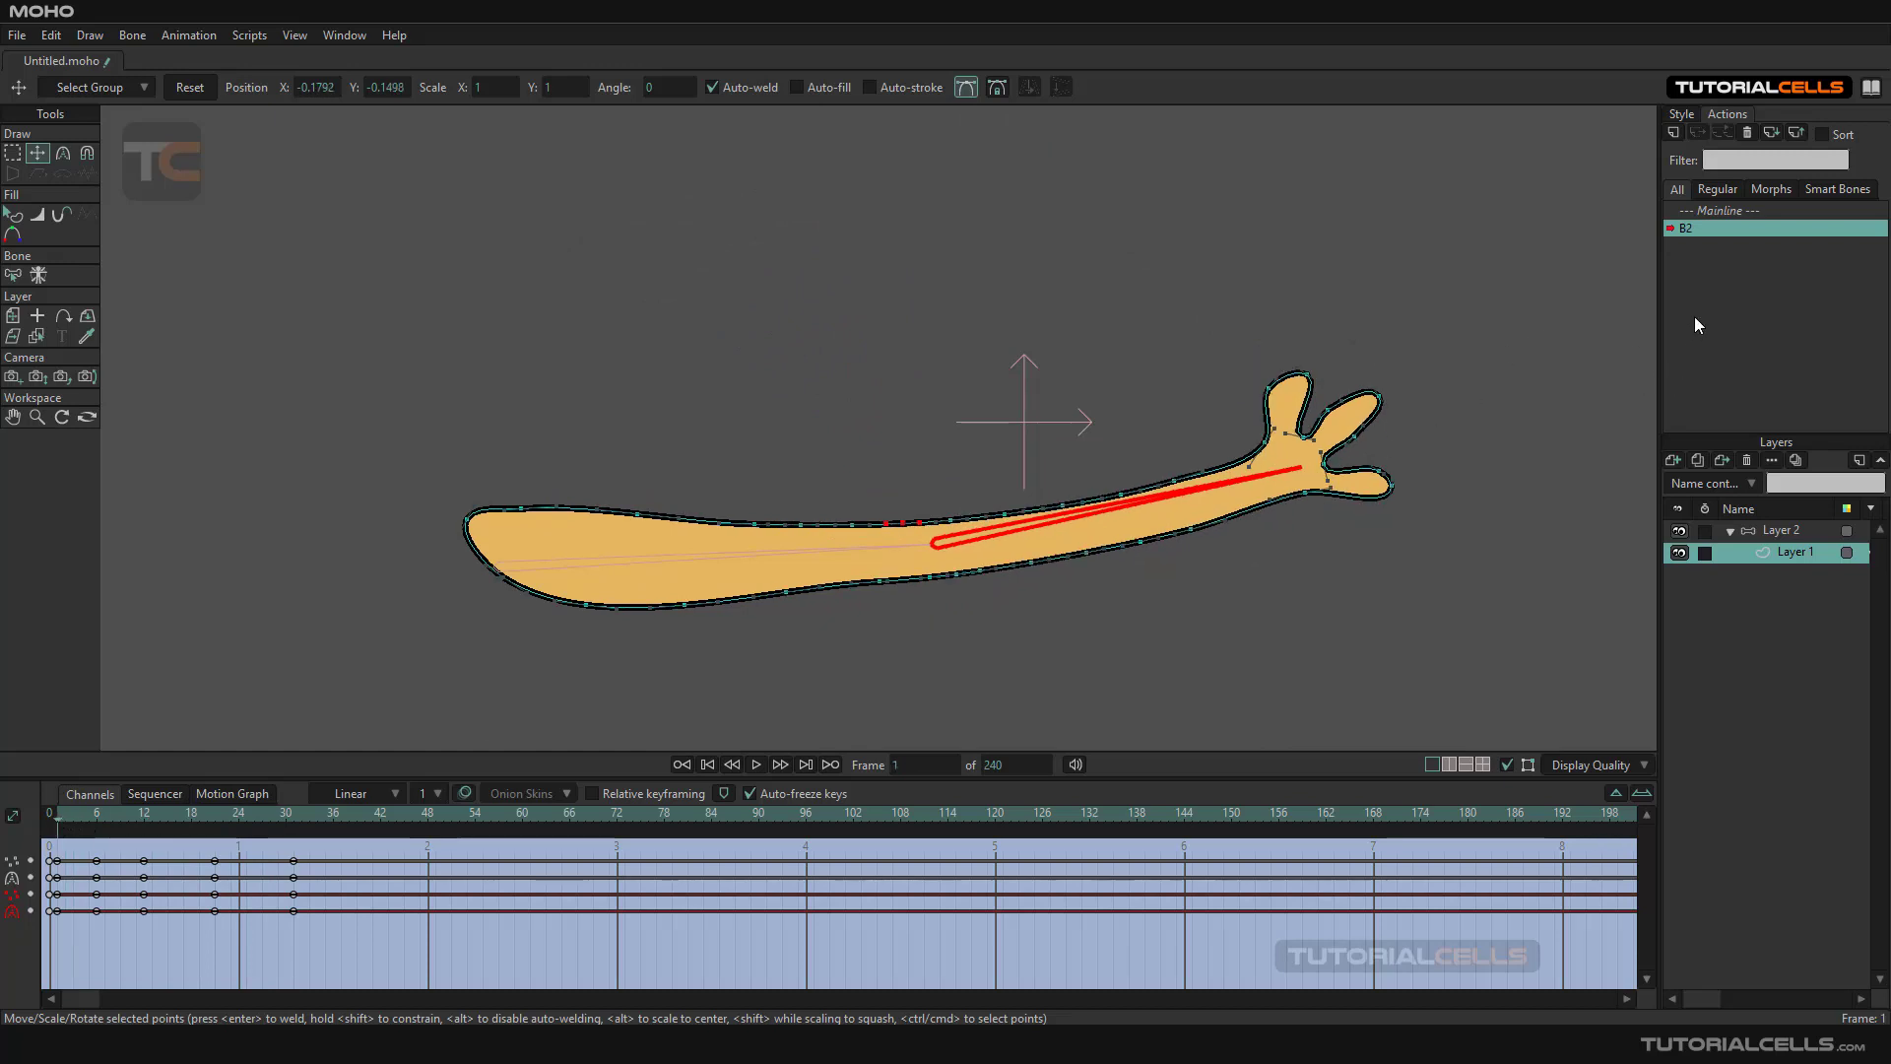
Deselect points, double-click Mainline in the Actions panel and go to frame 1
left_click(1510, 302)
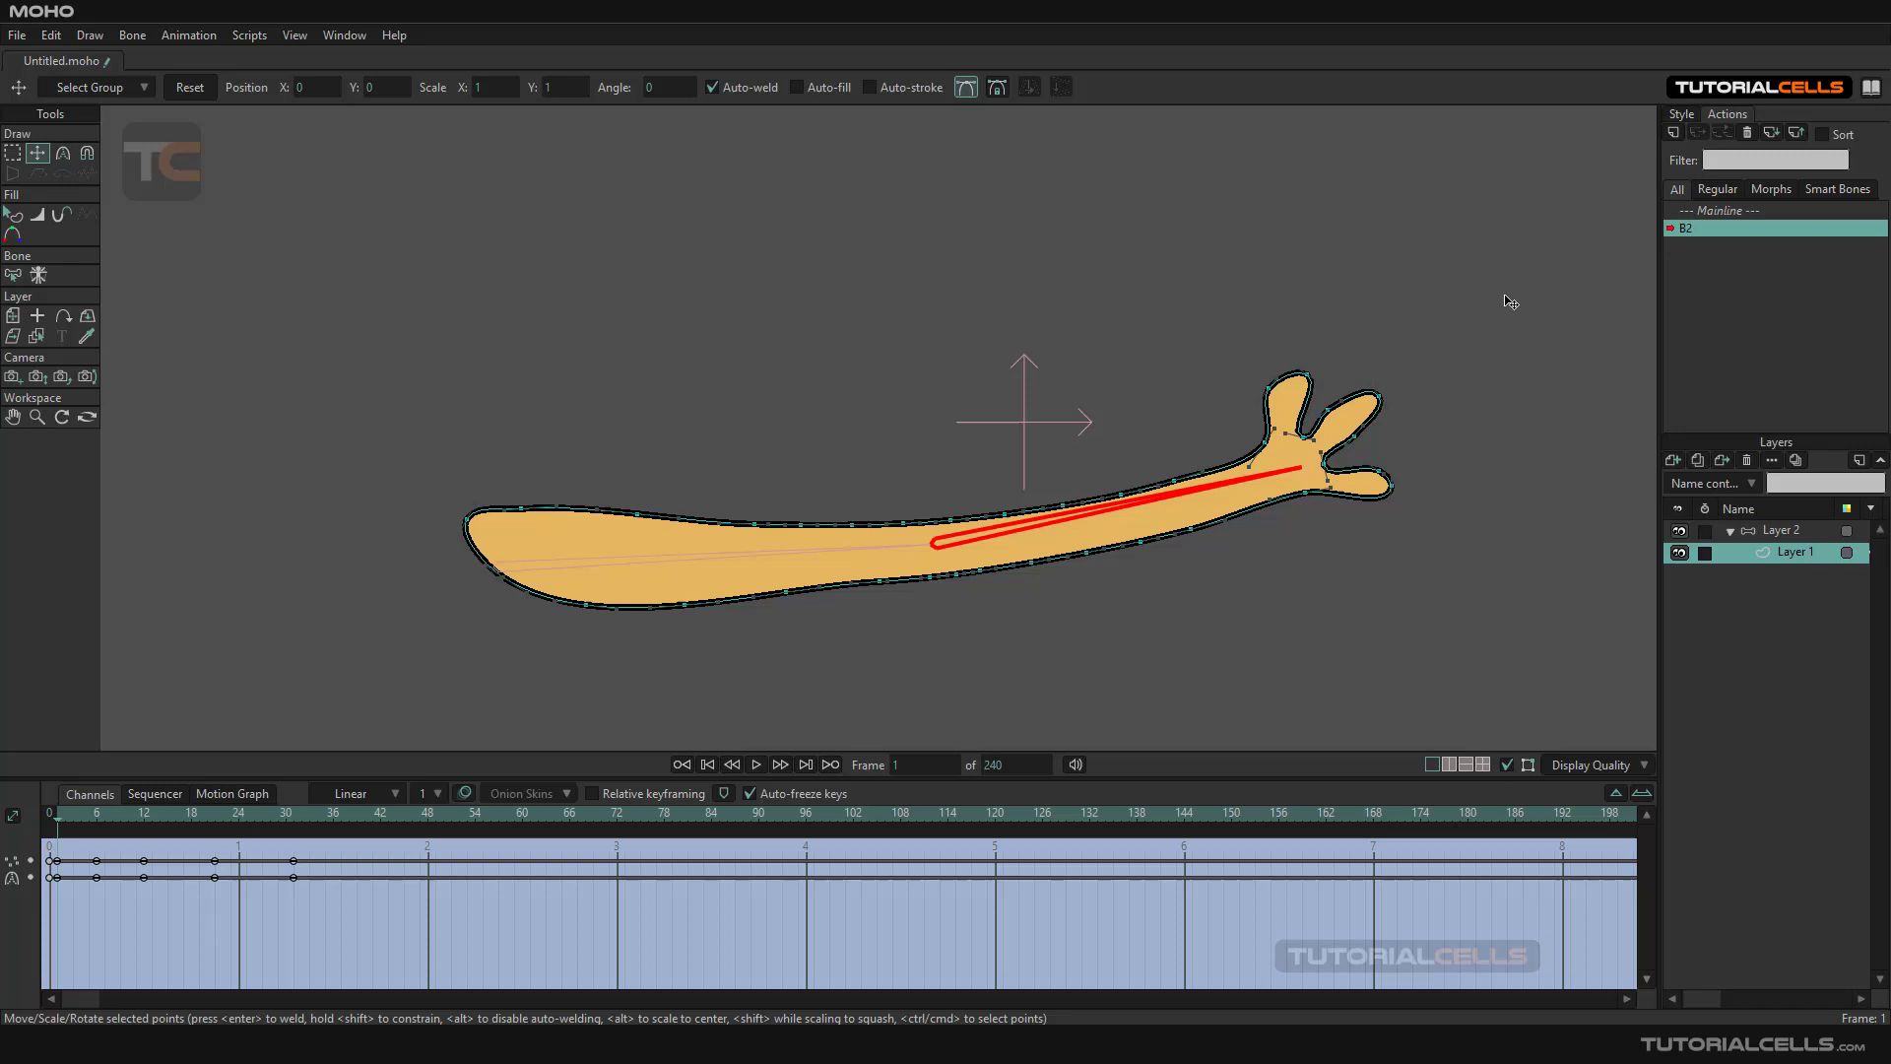
double_click(1730, 208)
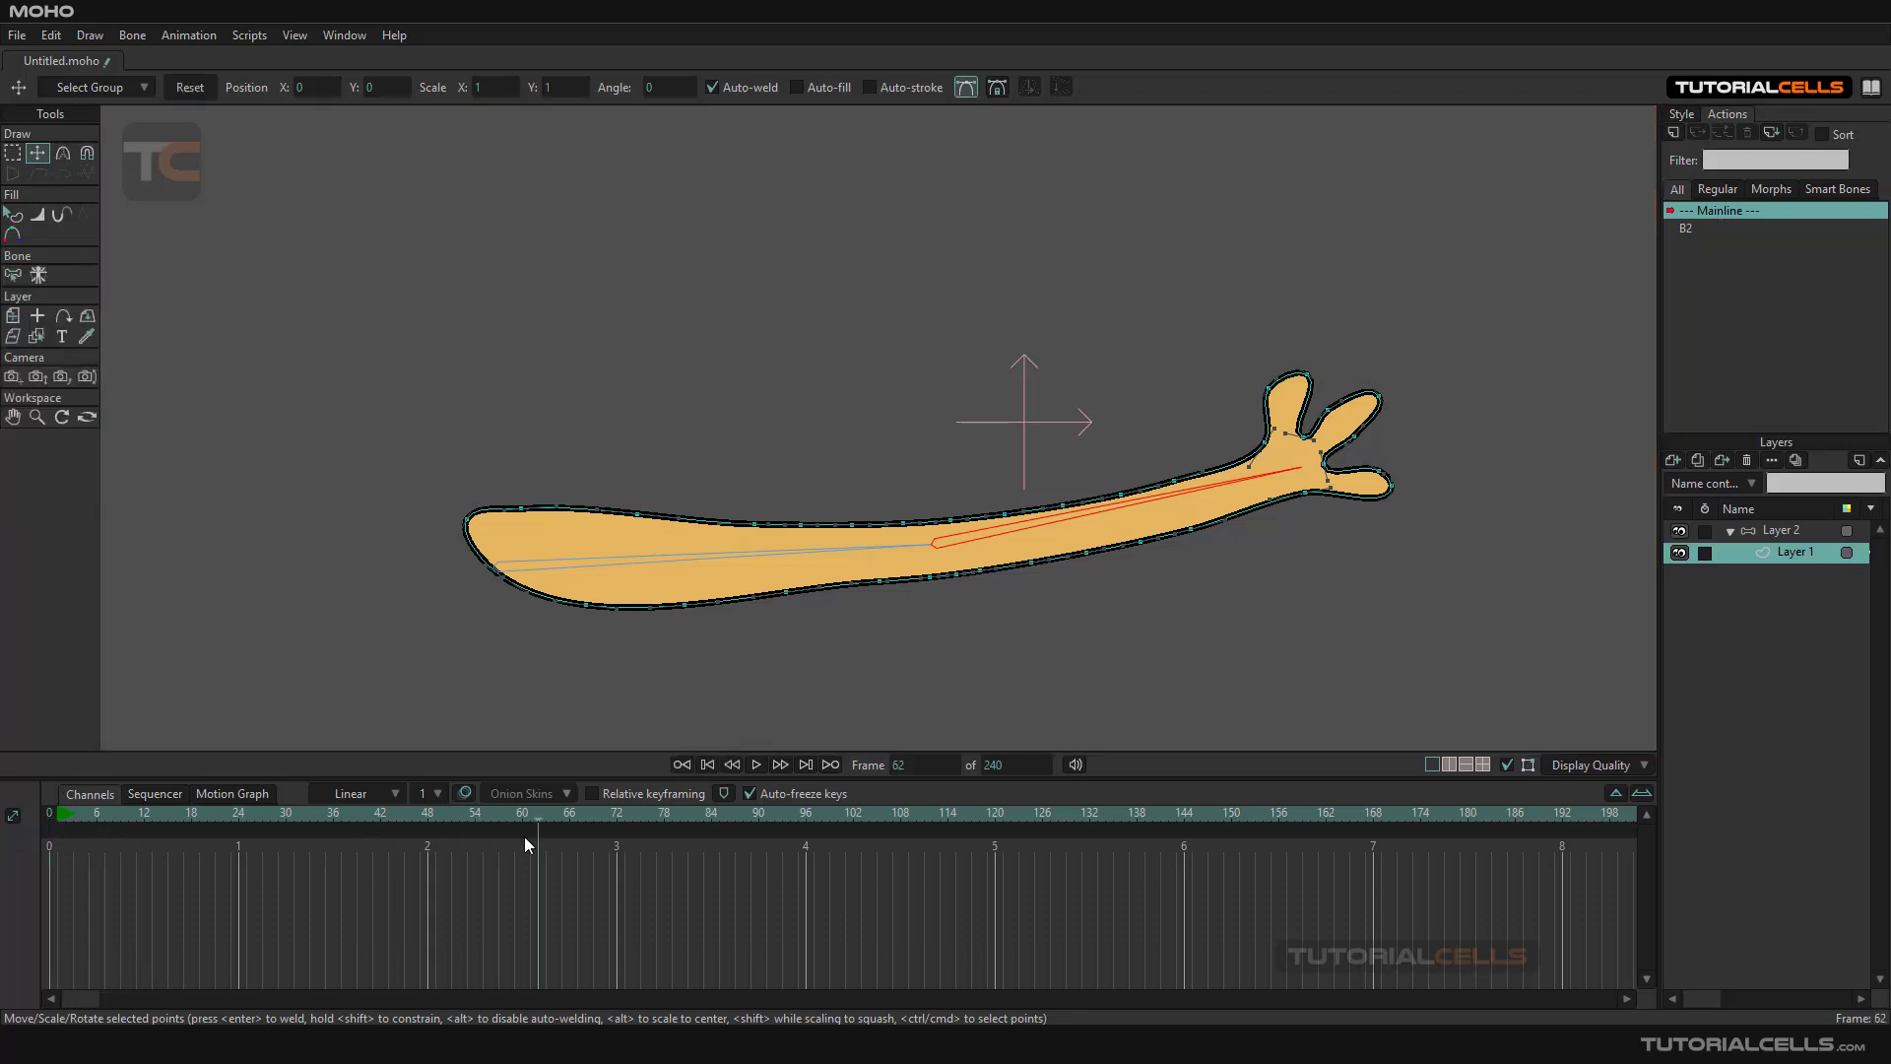
left_click(56, 814)
On Layer 2, swing the forearm through several upward poses at frame 0 to test corrections
left_click(1779, 533)
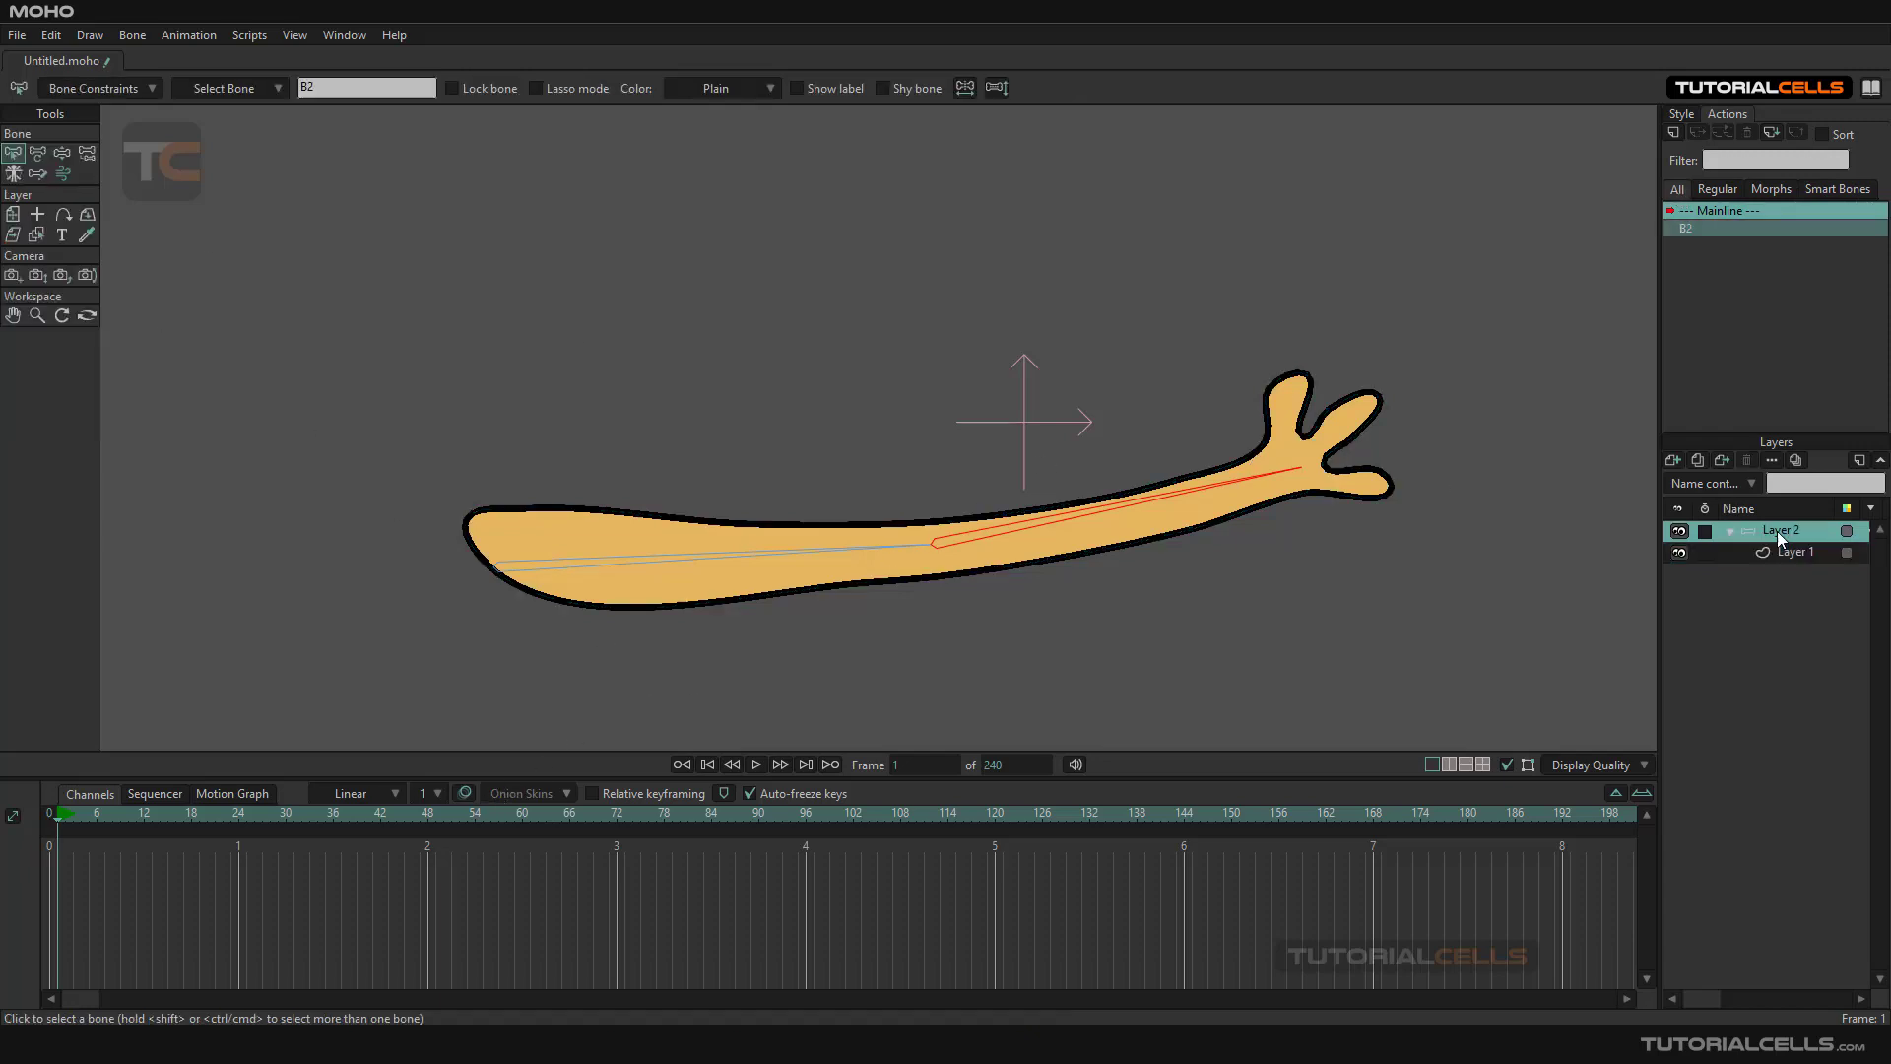
scroll(1071, 470, "up", 1)
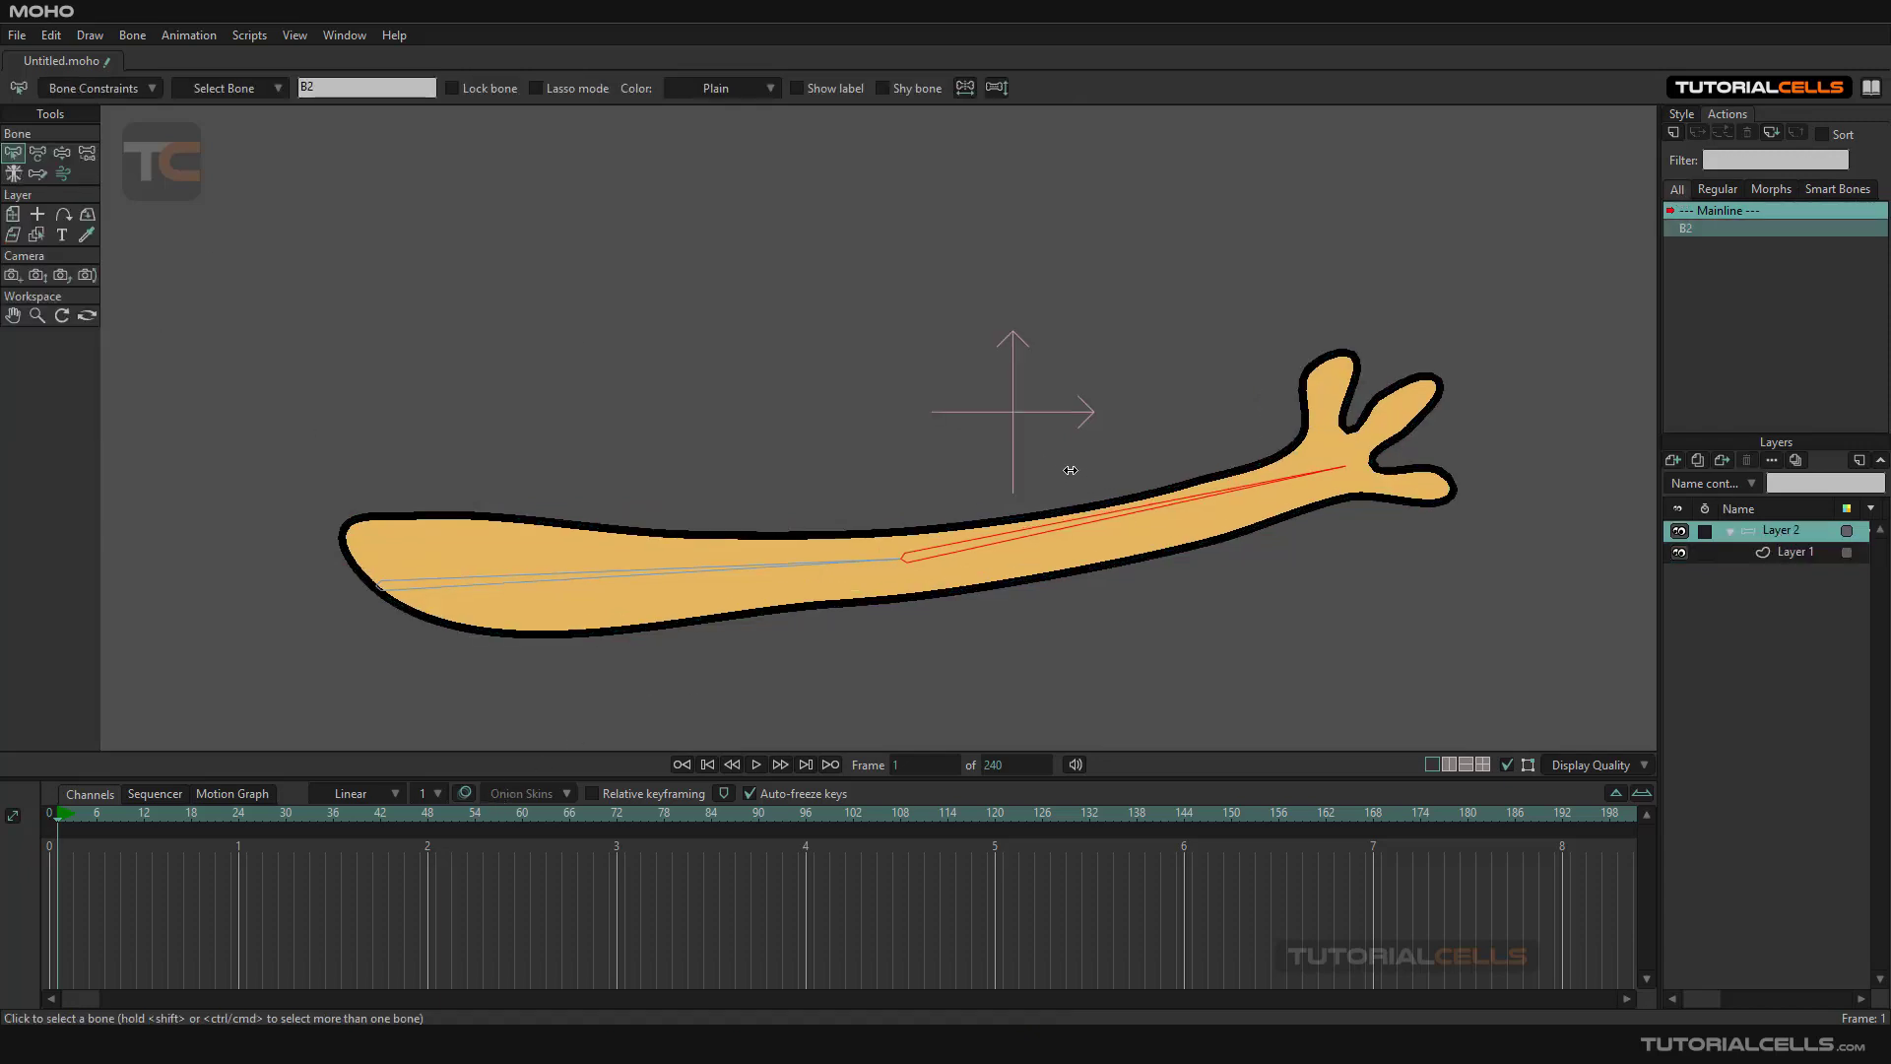
left_click(62, 155)
left_click_drag(1048, 534, 1088, 515)
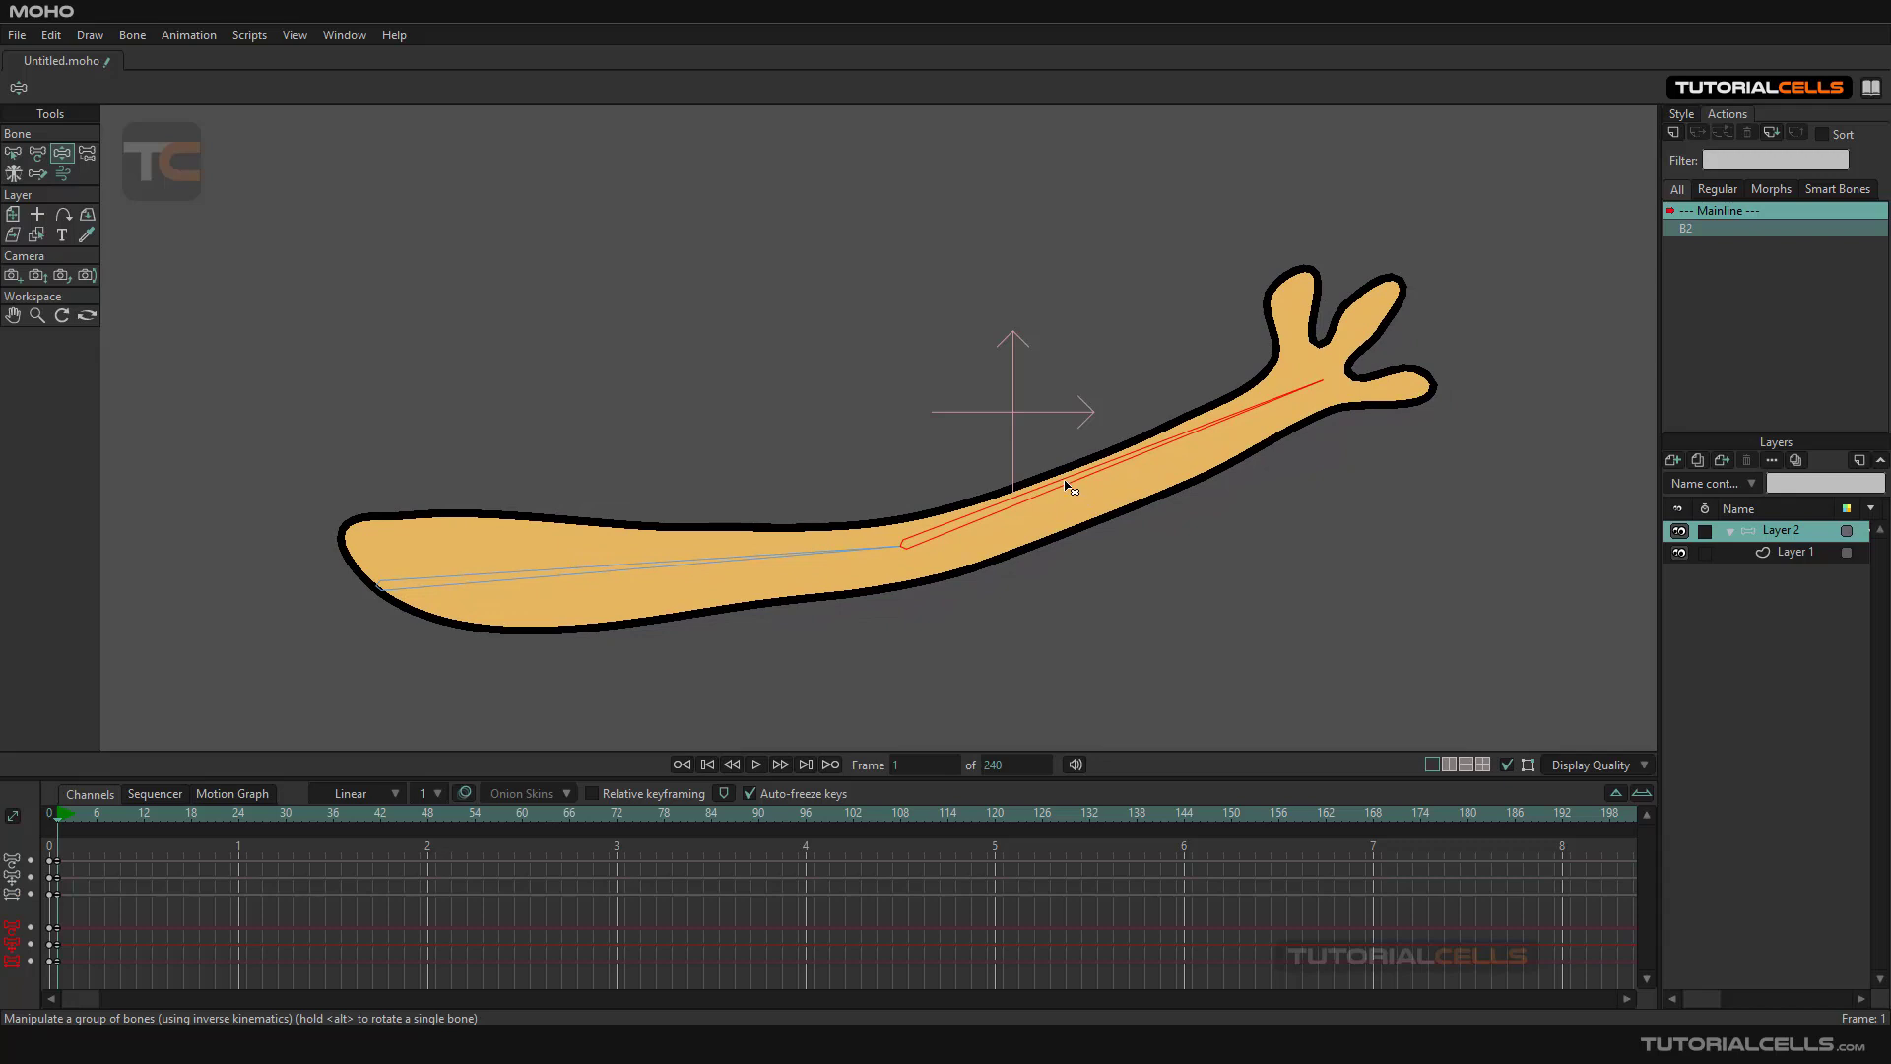
left_click(56, 818)
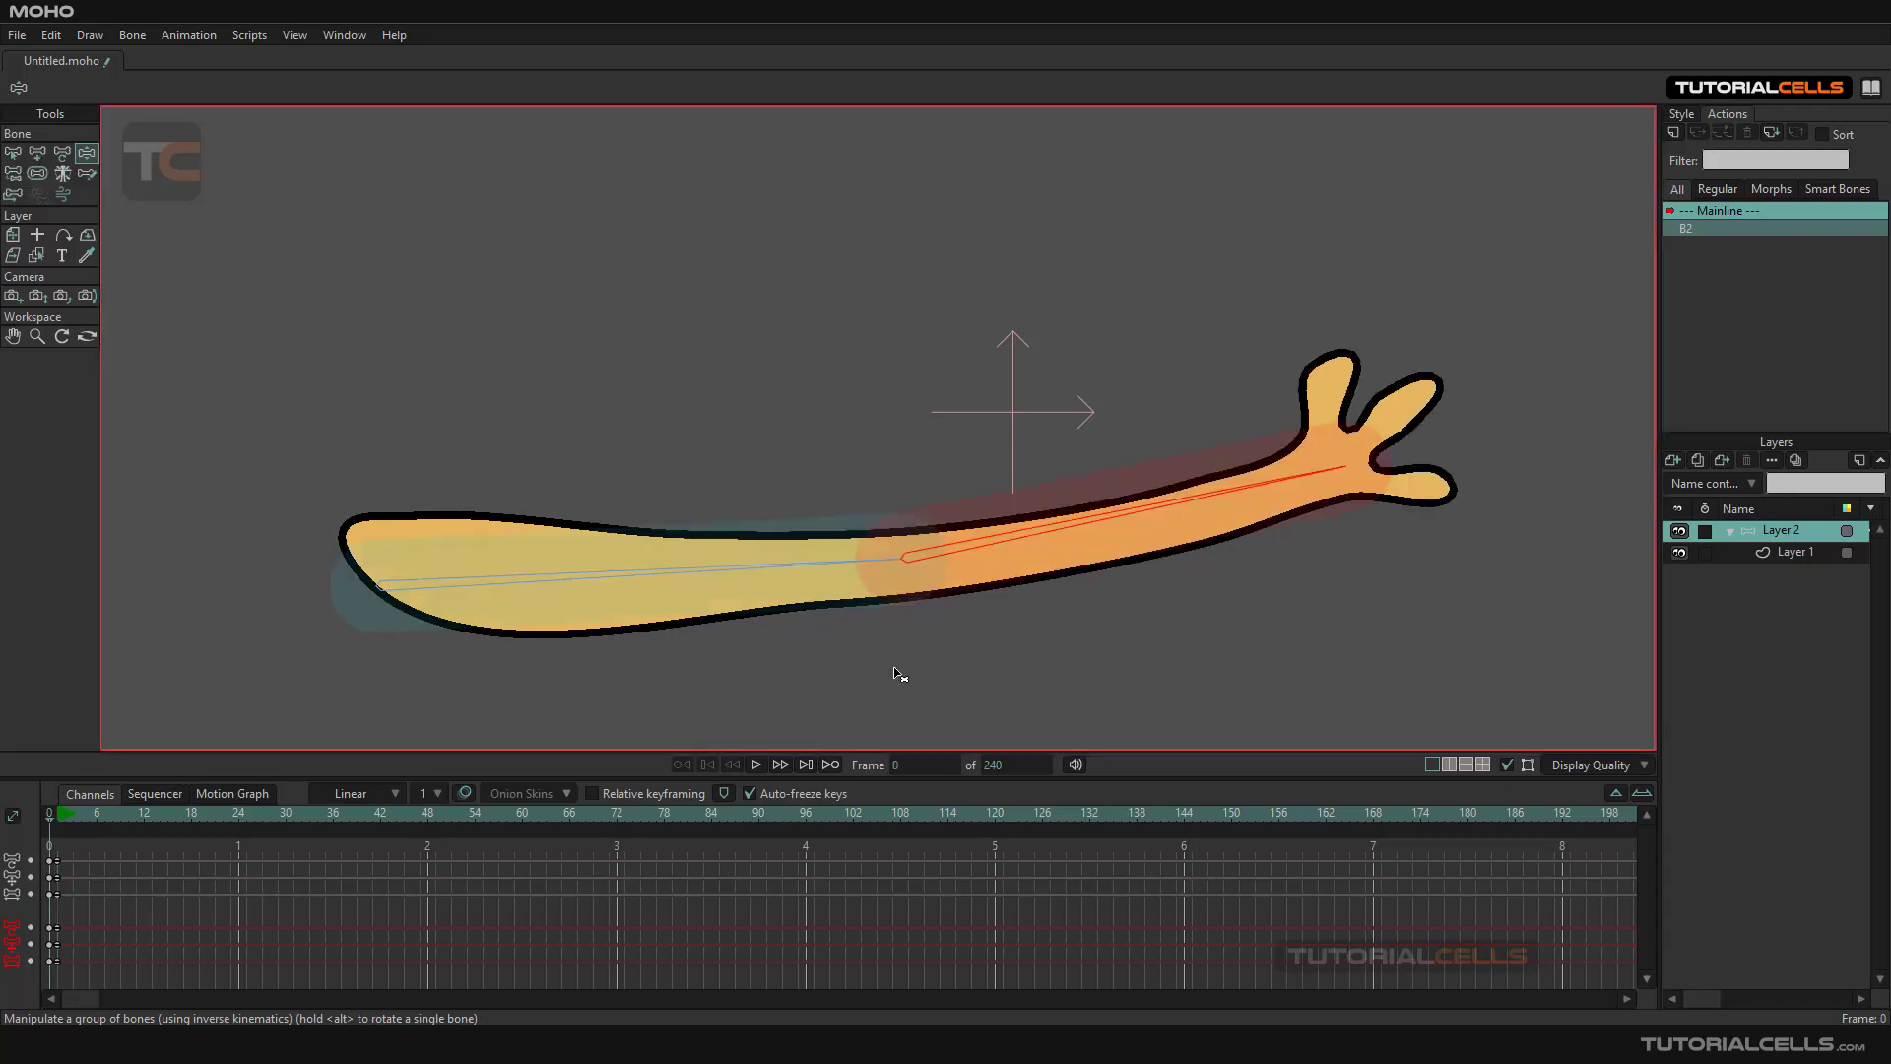
left_click_drag(1084, 532, 871, 453)
left_click_drag(988, 489, 631, 463)
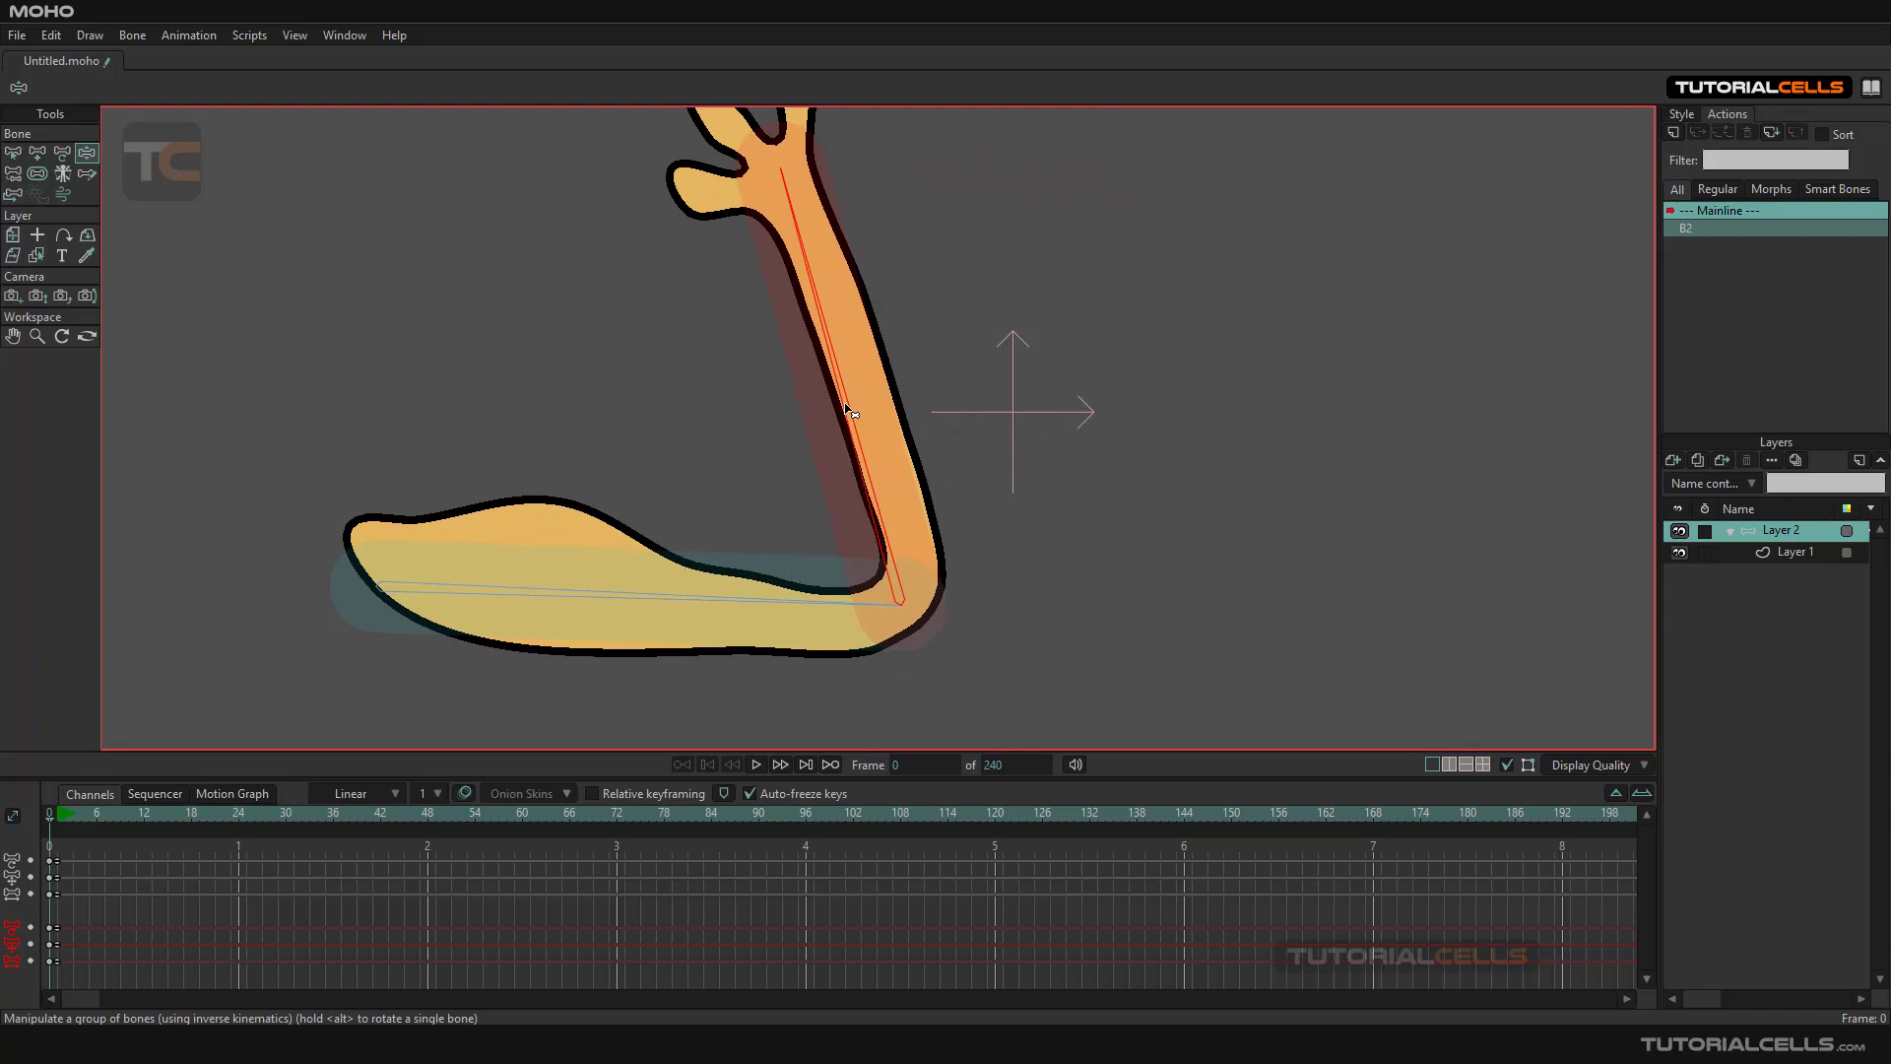
left_click_drag(849, 412, 1024, 514)
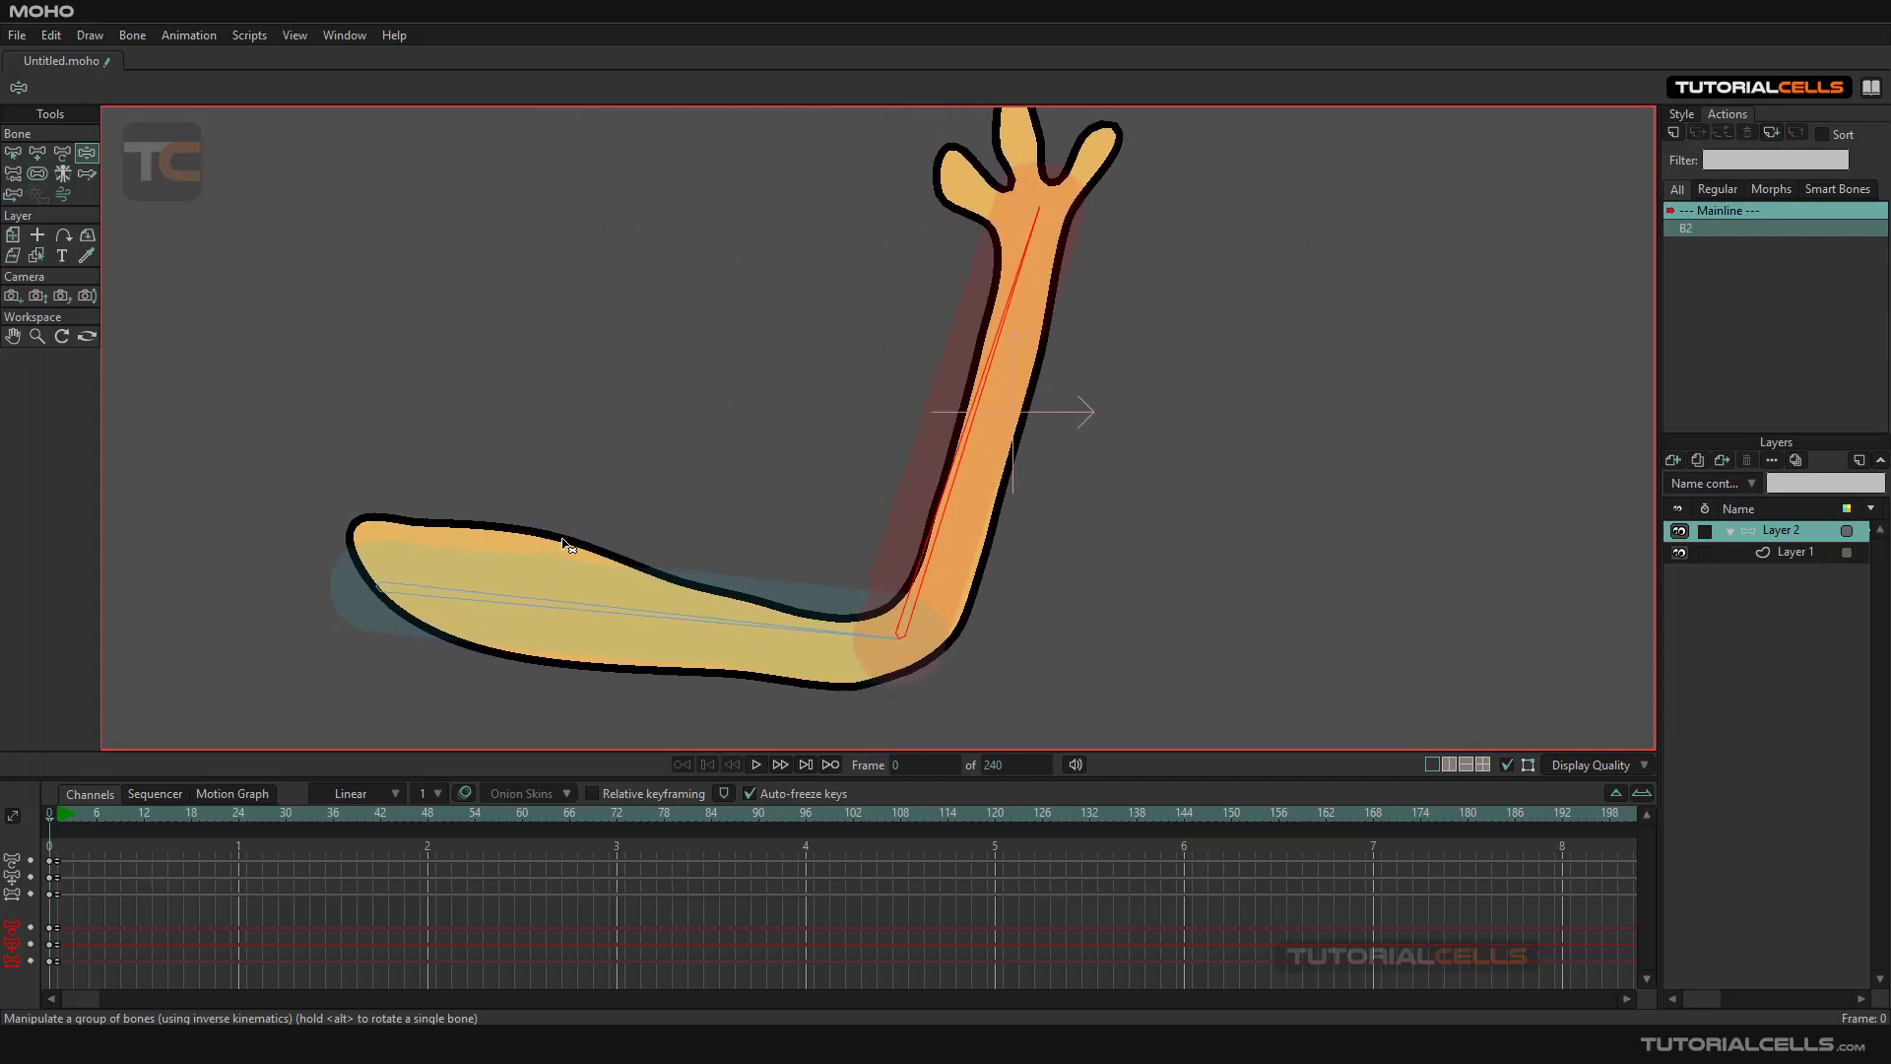
left_click_drag(946, 485, 504, 591)
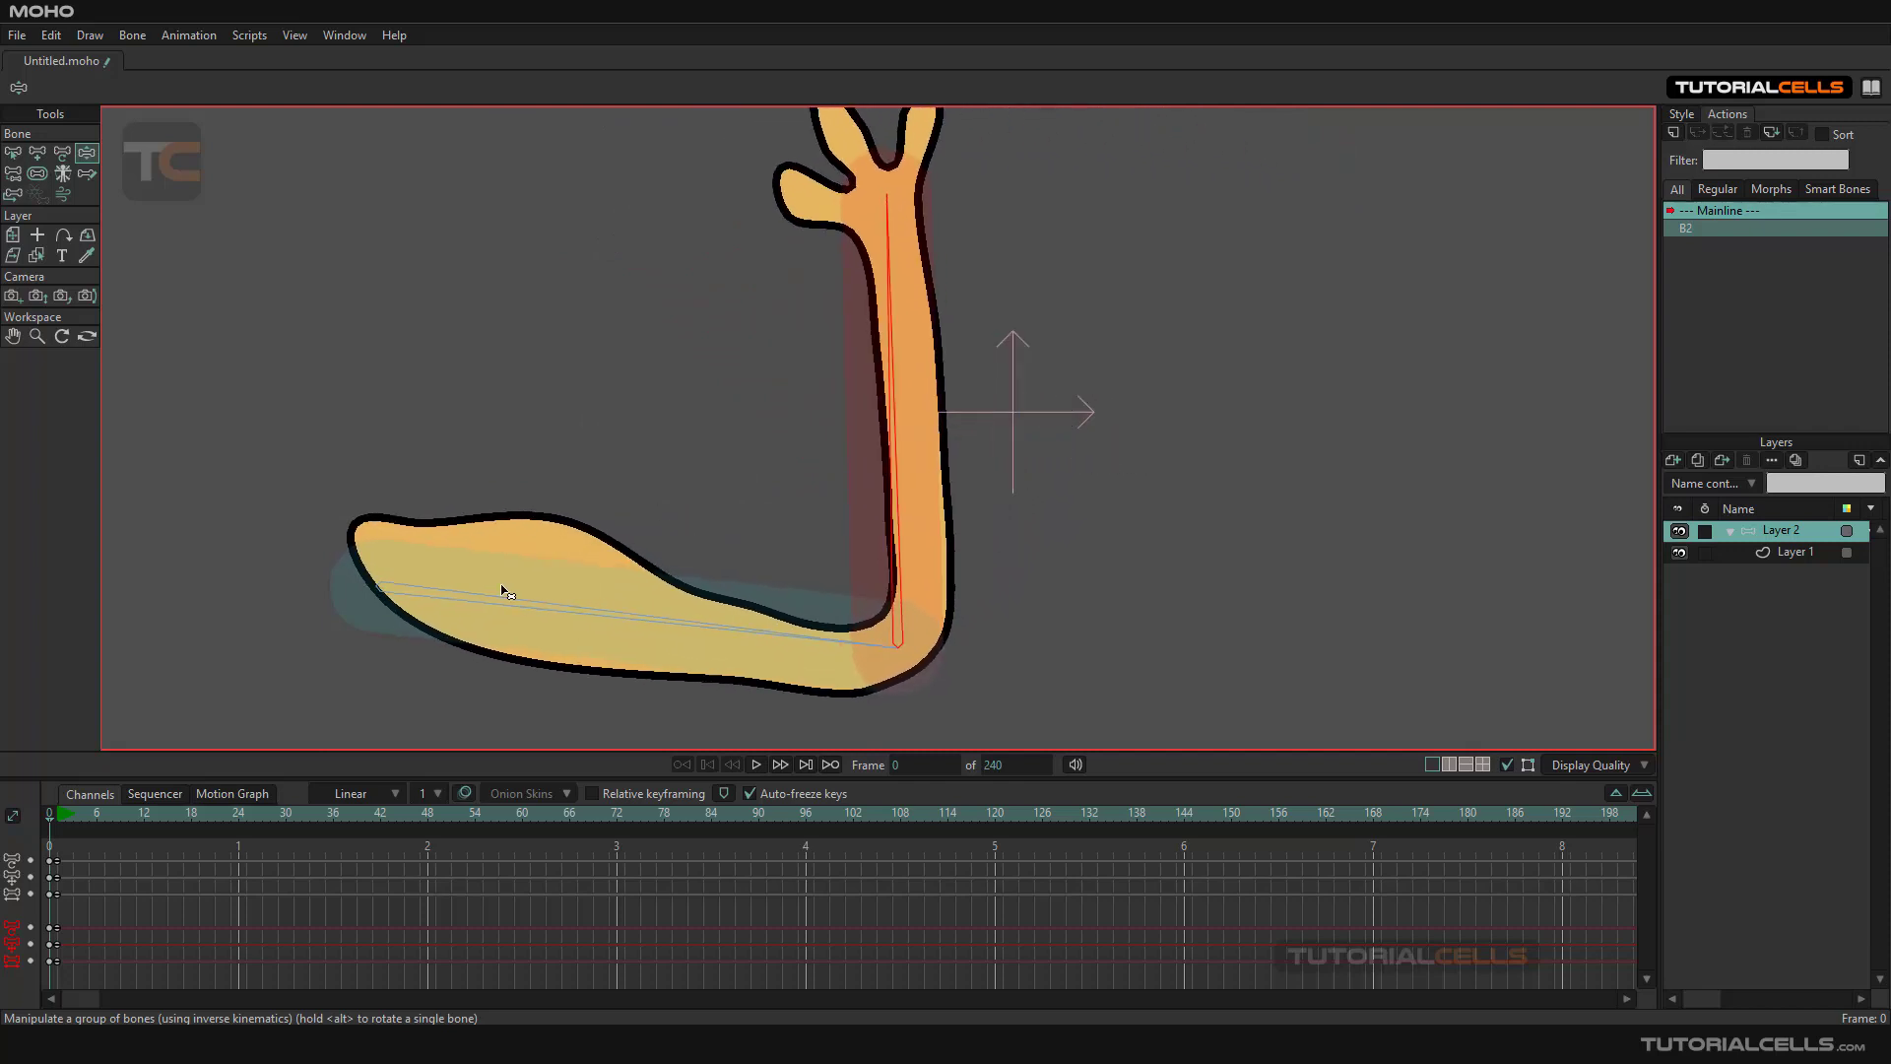
Delete the stray test keyframes at frame 0
left_click_drag(157, 972, 9, 843)
key("Delete")
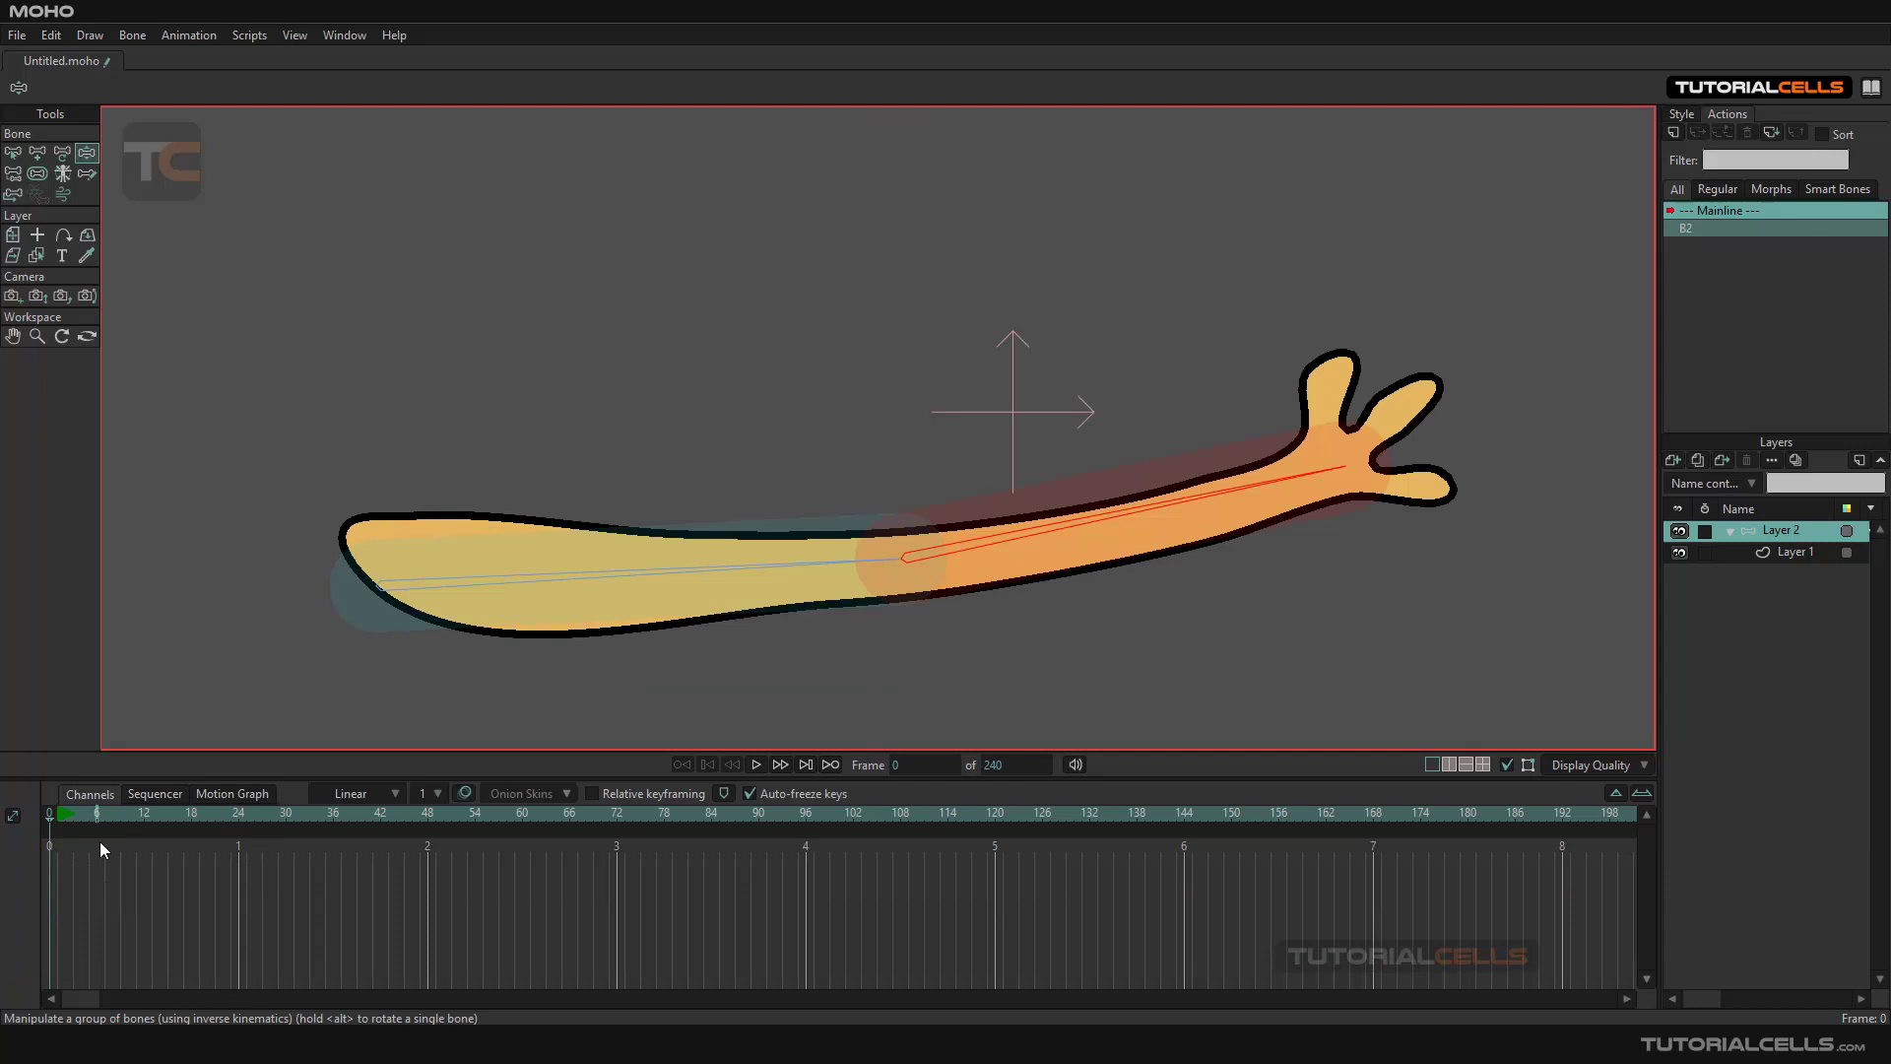
left_click(51, 816)
Bend the forearm to vertical and swing it left, checking the elbow, then return the upper arm near rest
left_click_drag(1046, 532, 1098, 431)
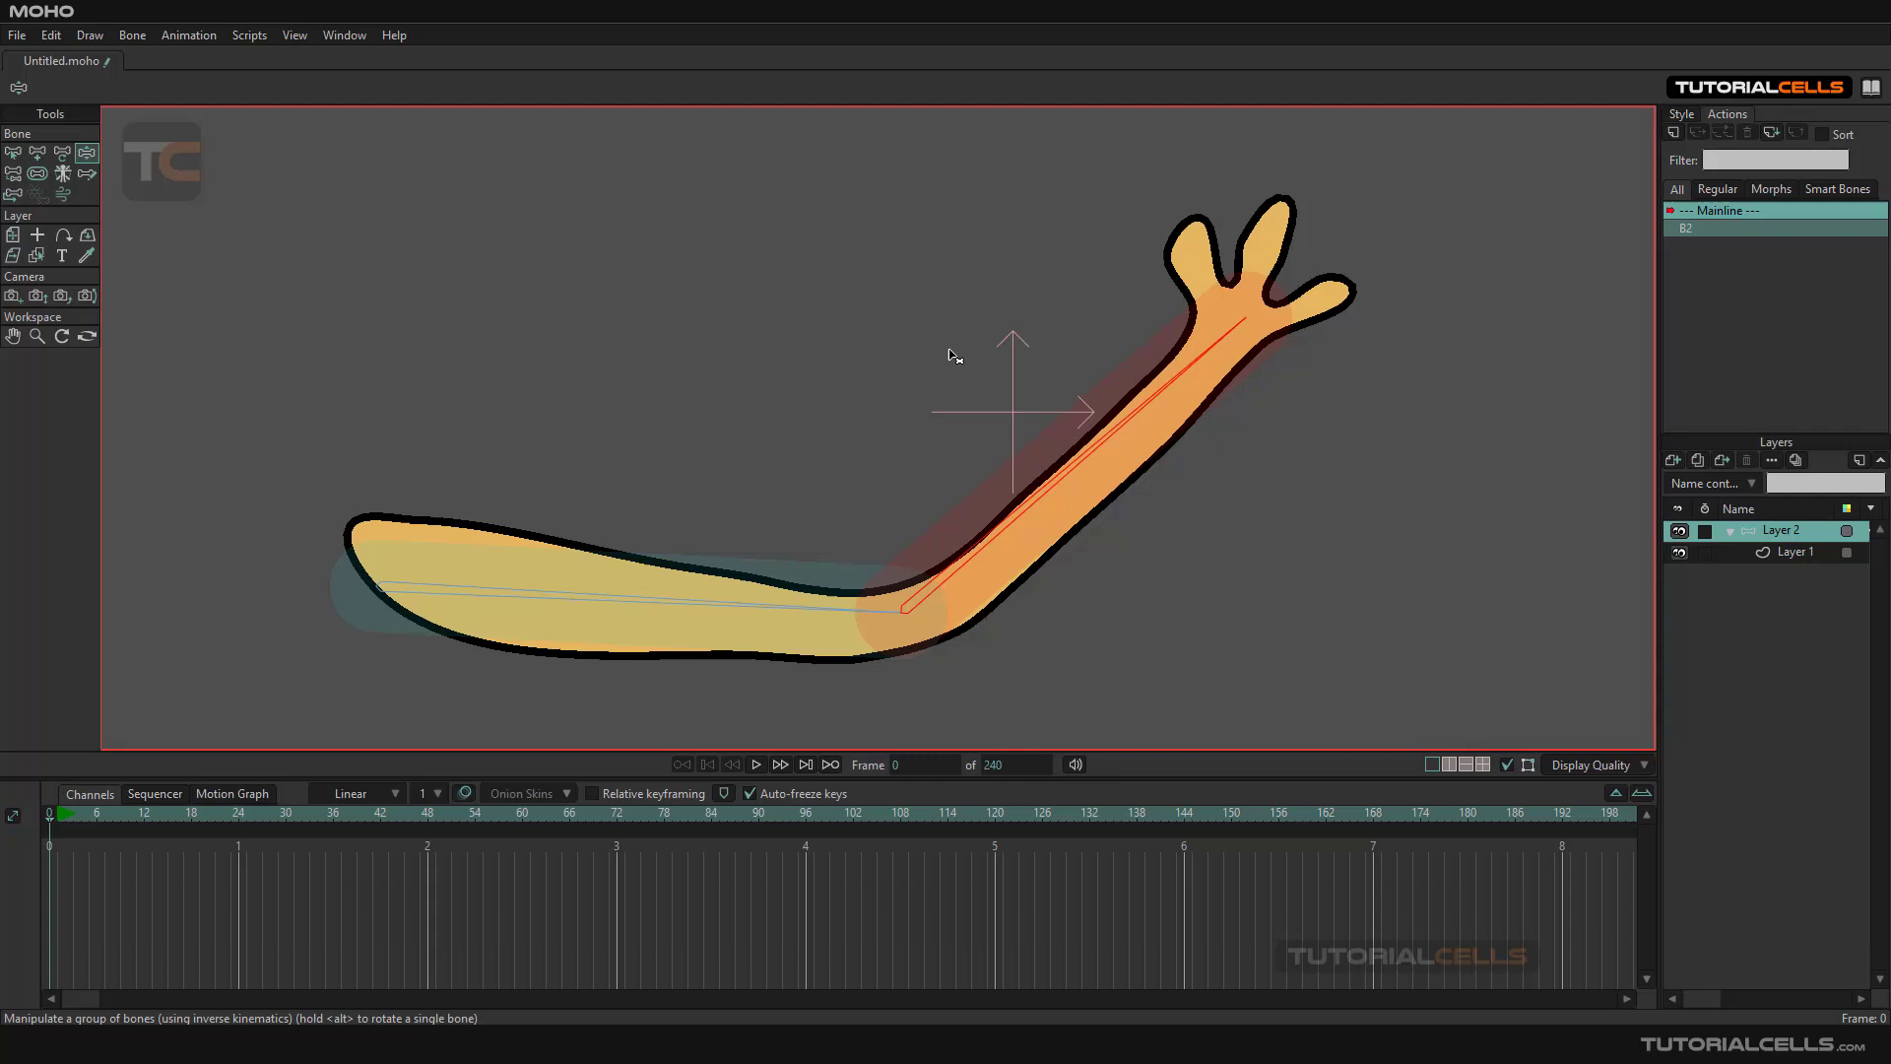
left_click_drag(953, 356, 655, 334)
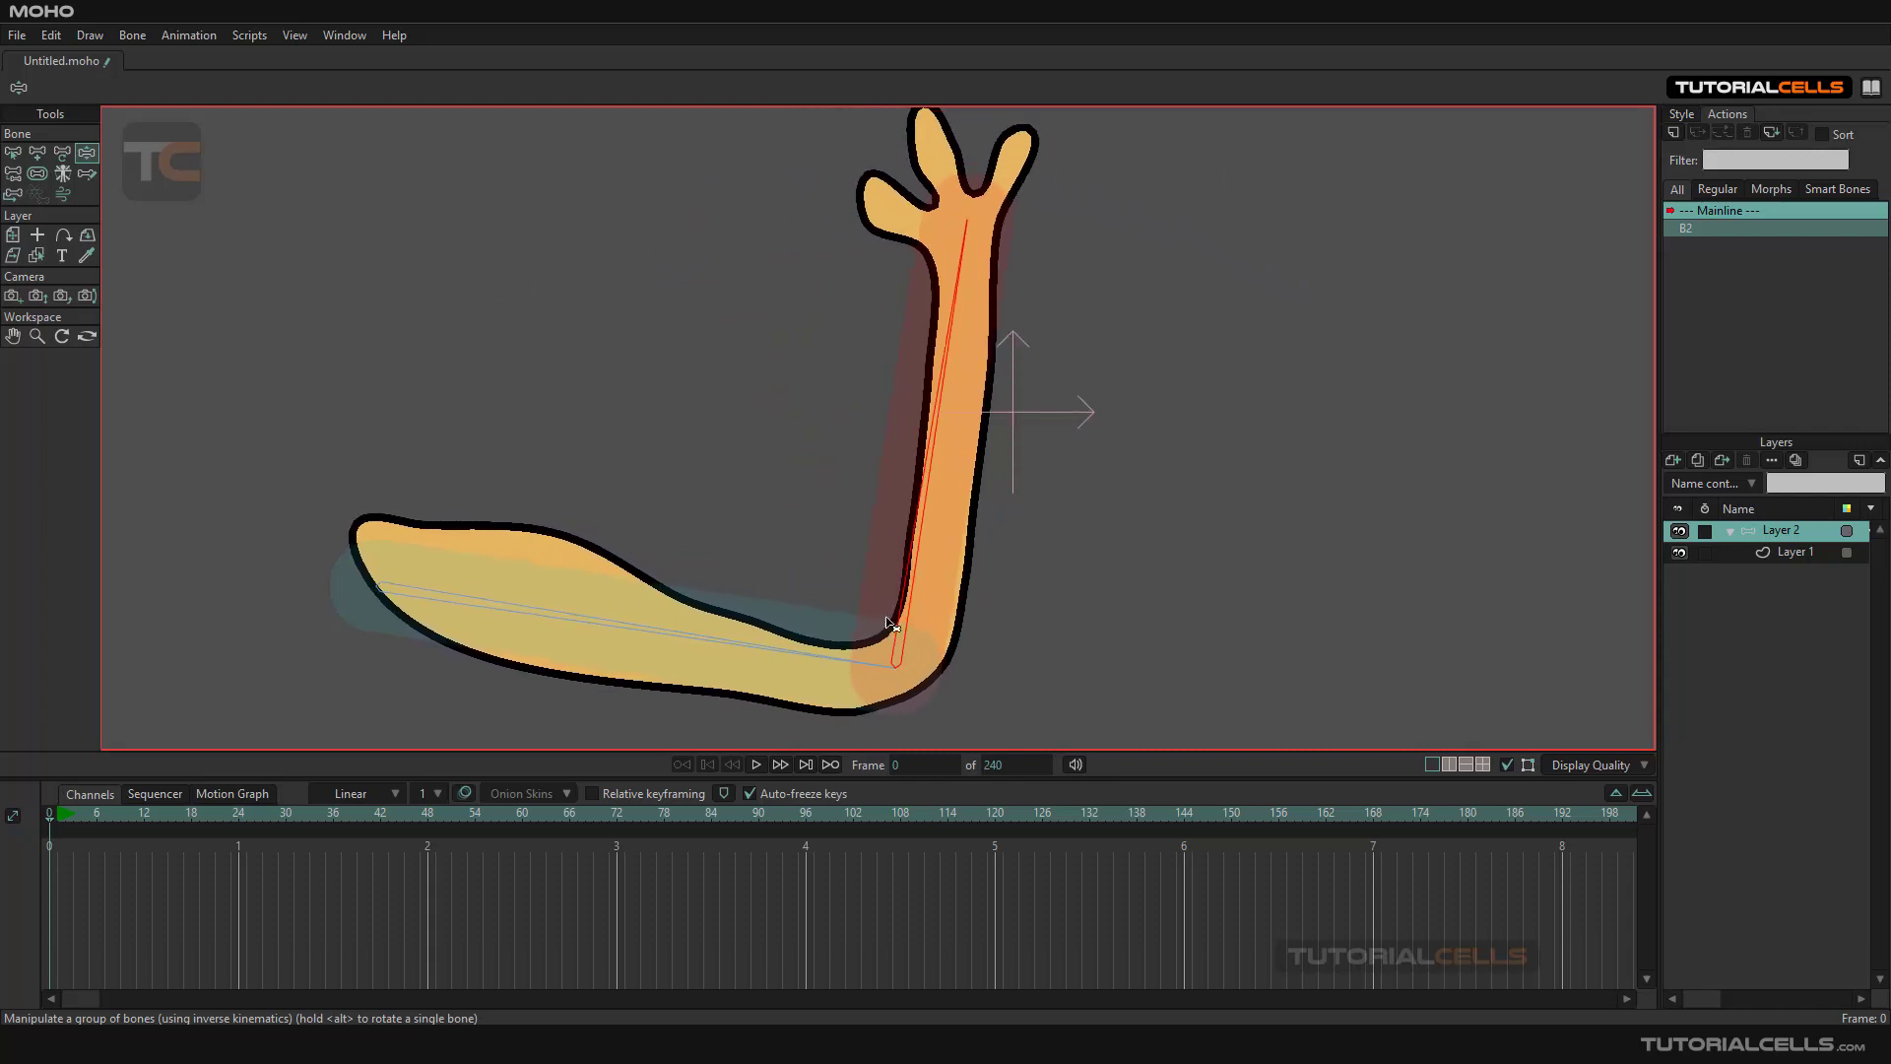
left_click_drag(940, 412, 701, 332)
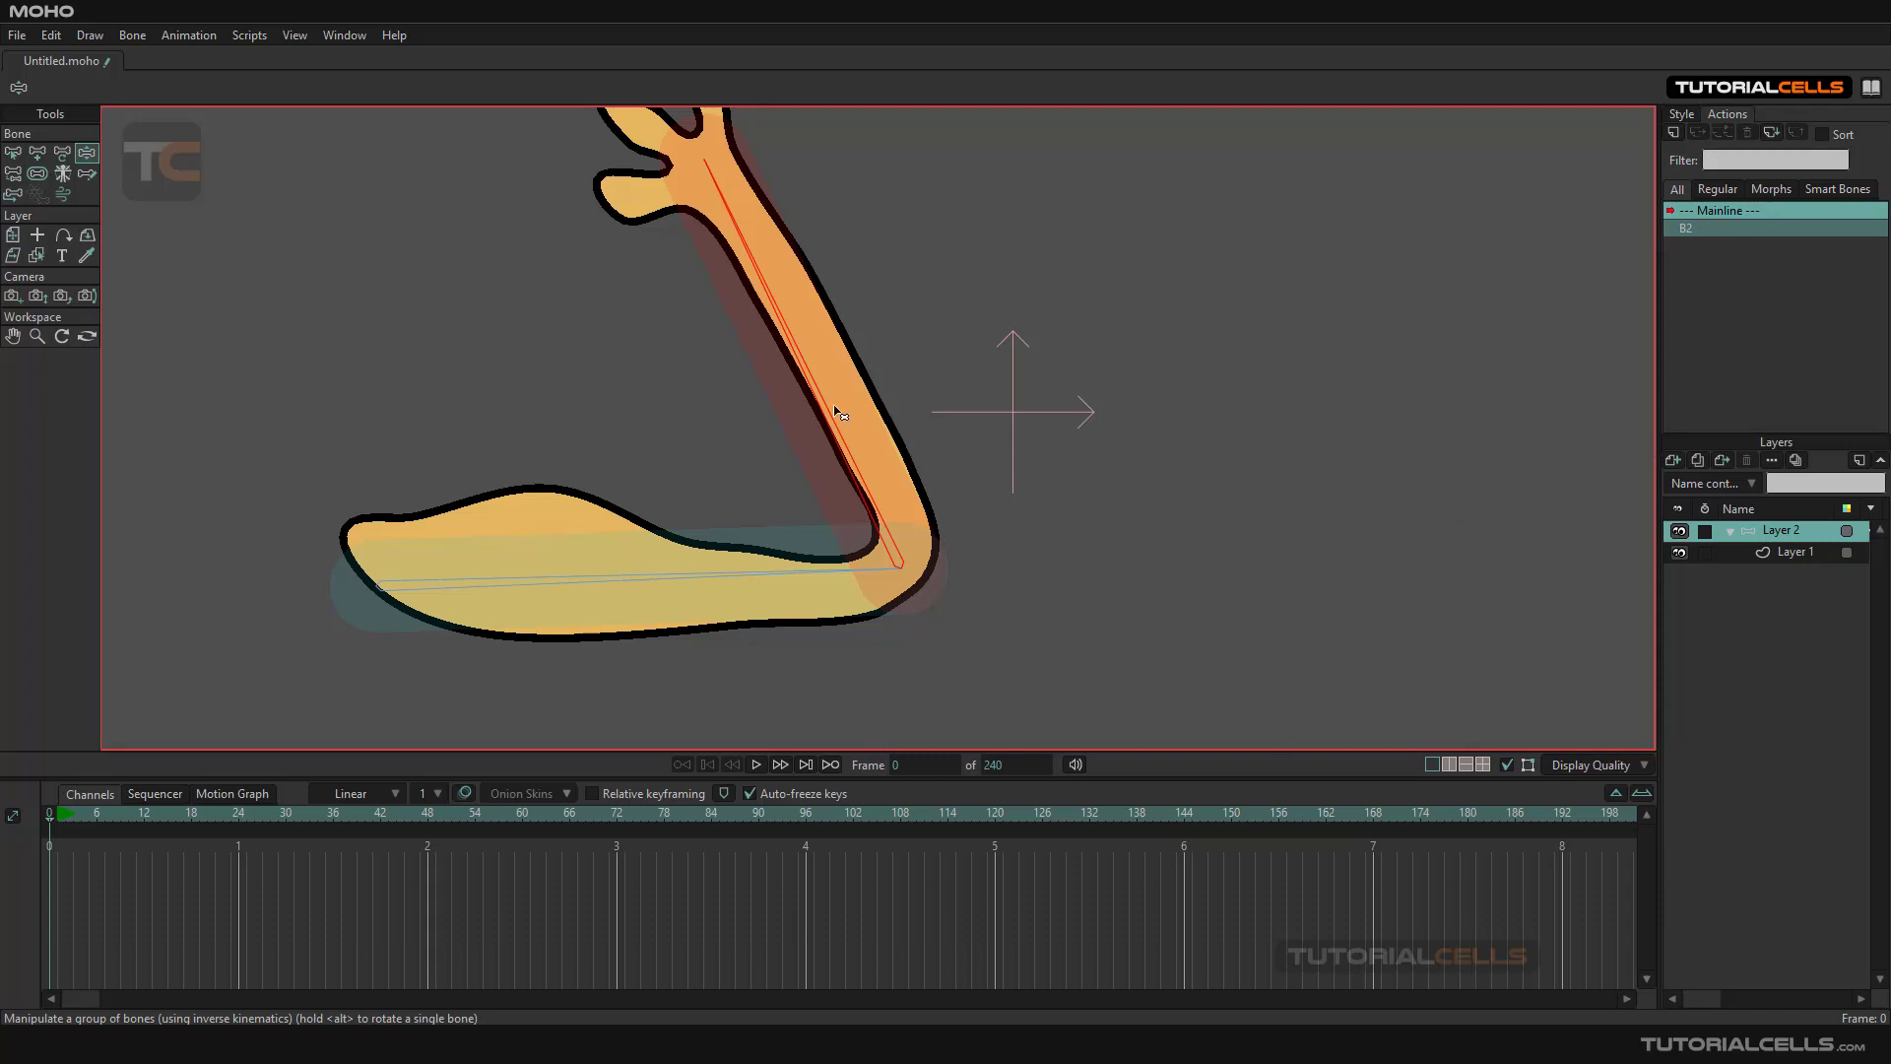
left_click_drag(810, 375, 849, 380)
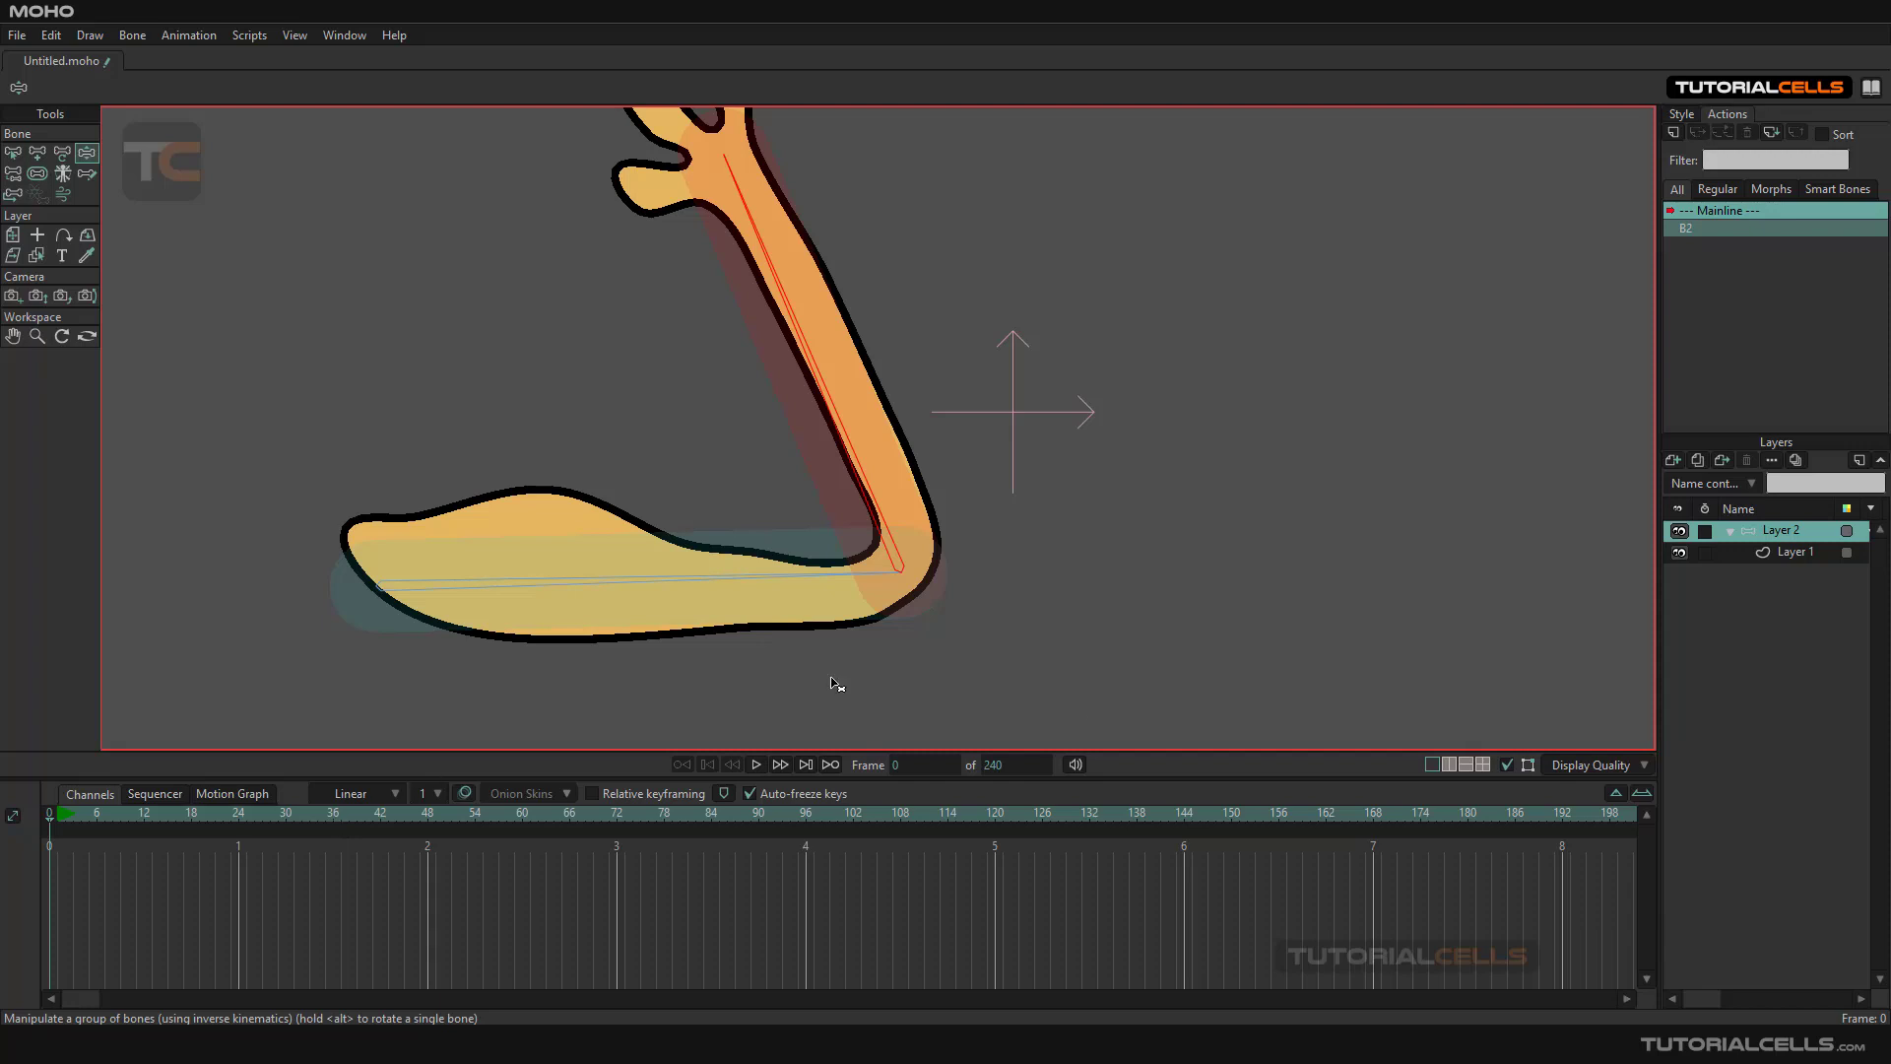
Open B2 and scrub through its forearm bend to around frame 15, then back to frame 0
double_click(1693, 230)
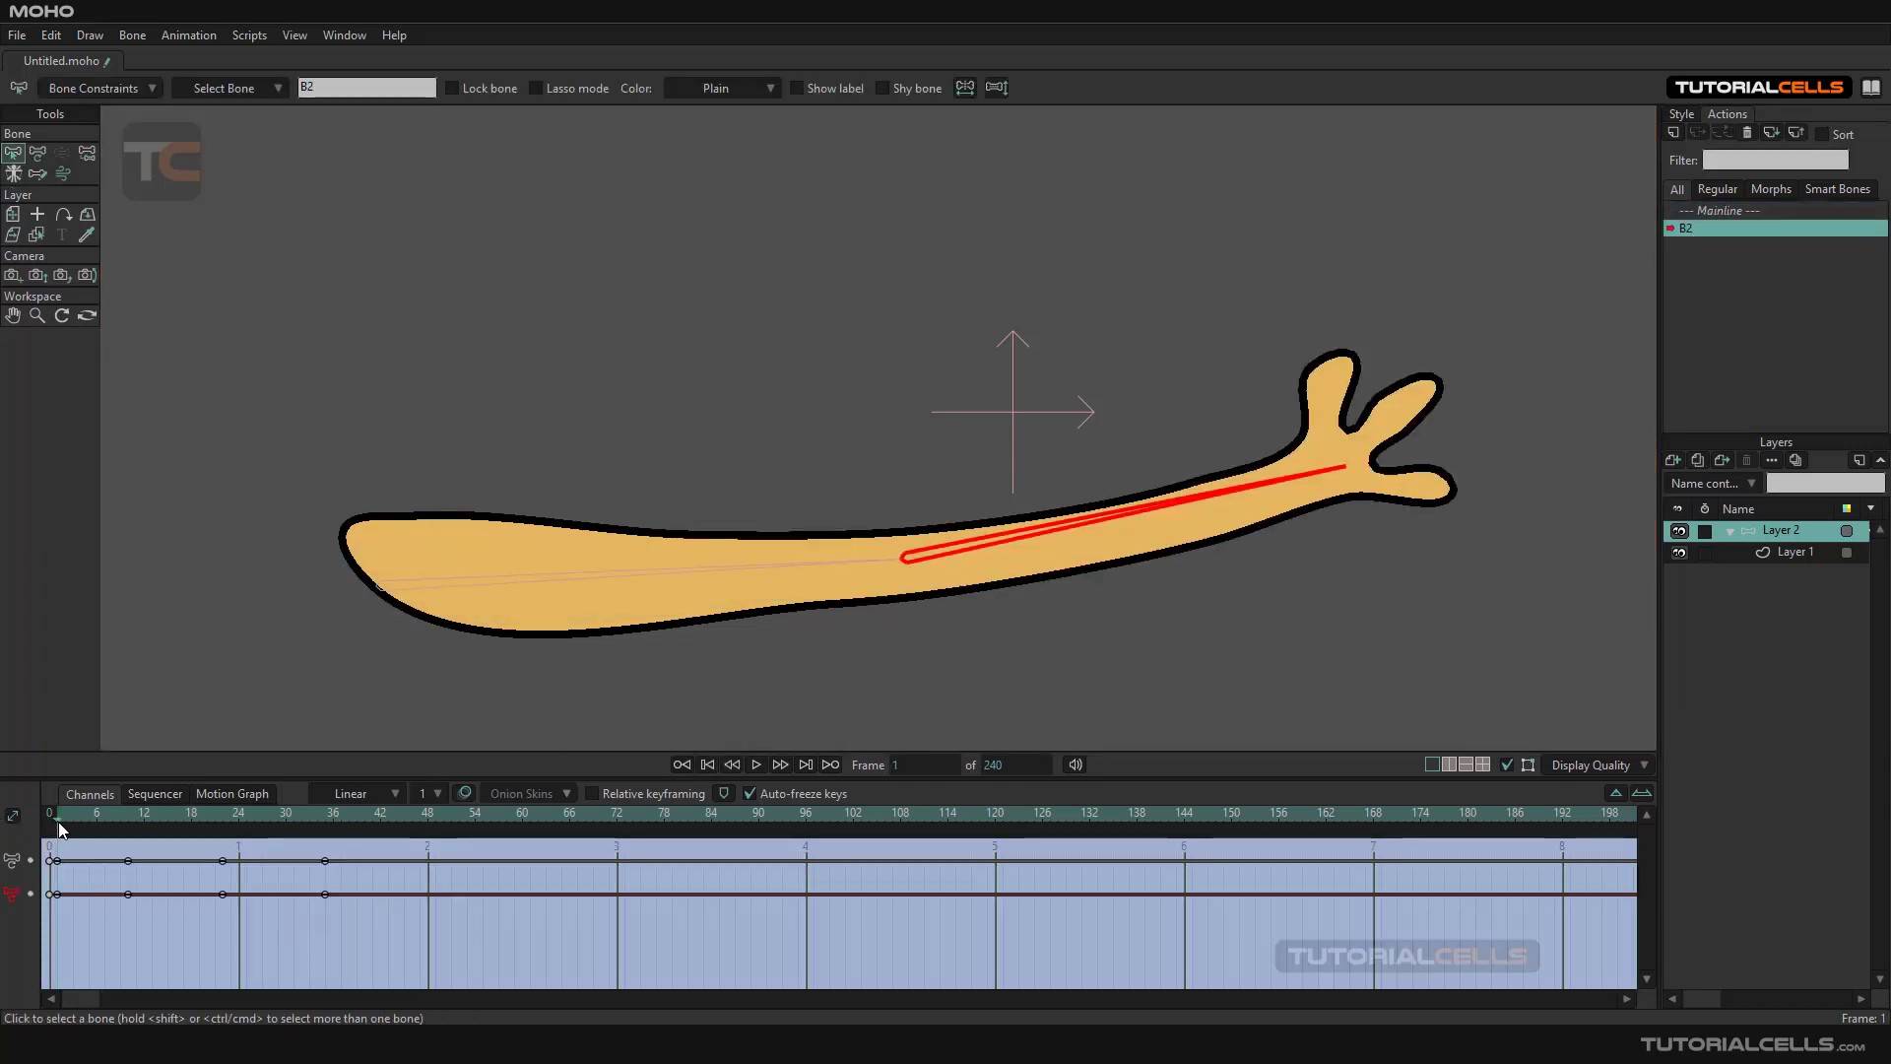
left_click_drag(58, 822, 166, 812)
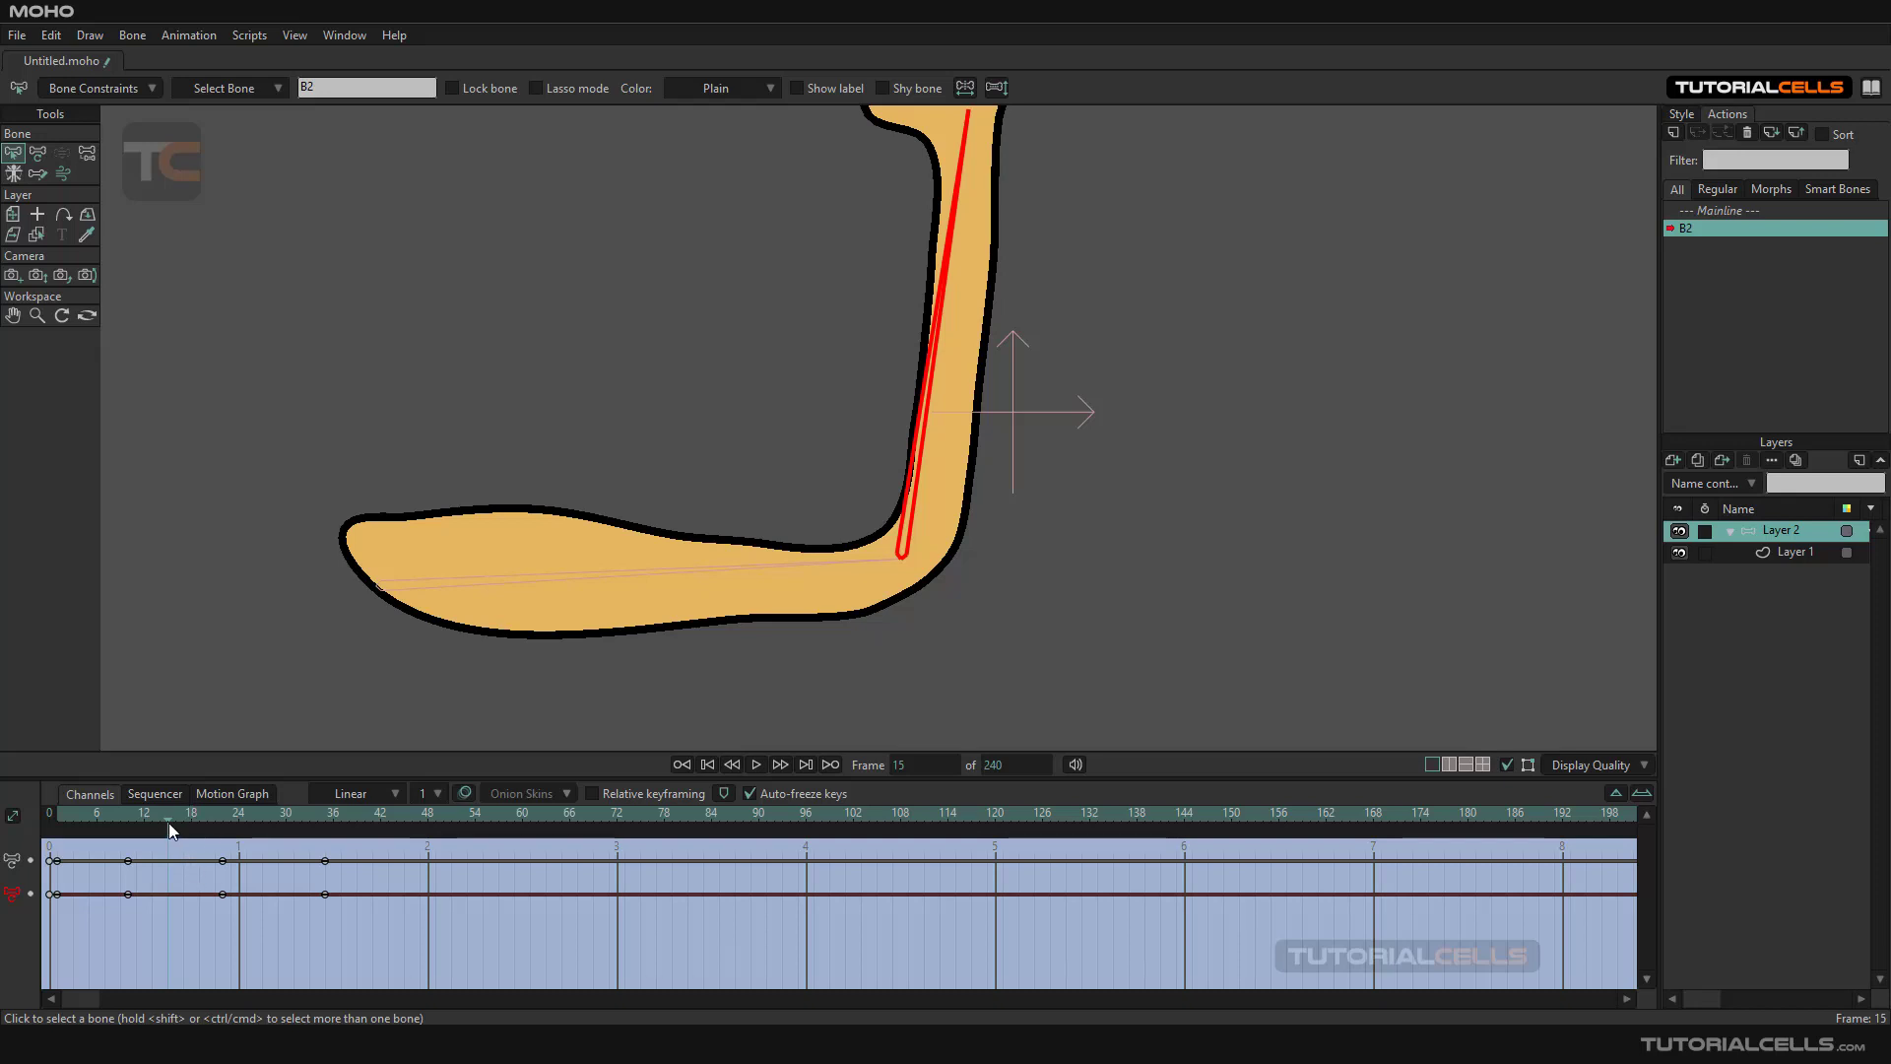
left_click_drag(170, 818, 47, 825)
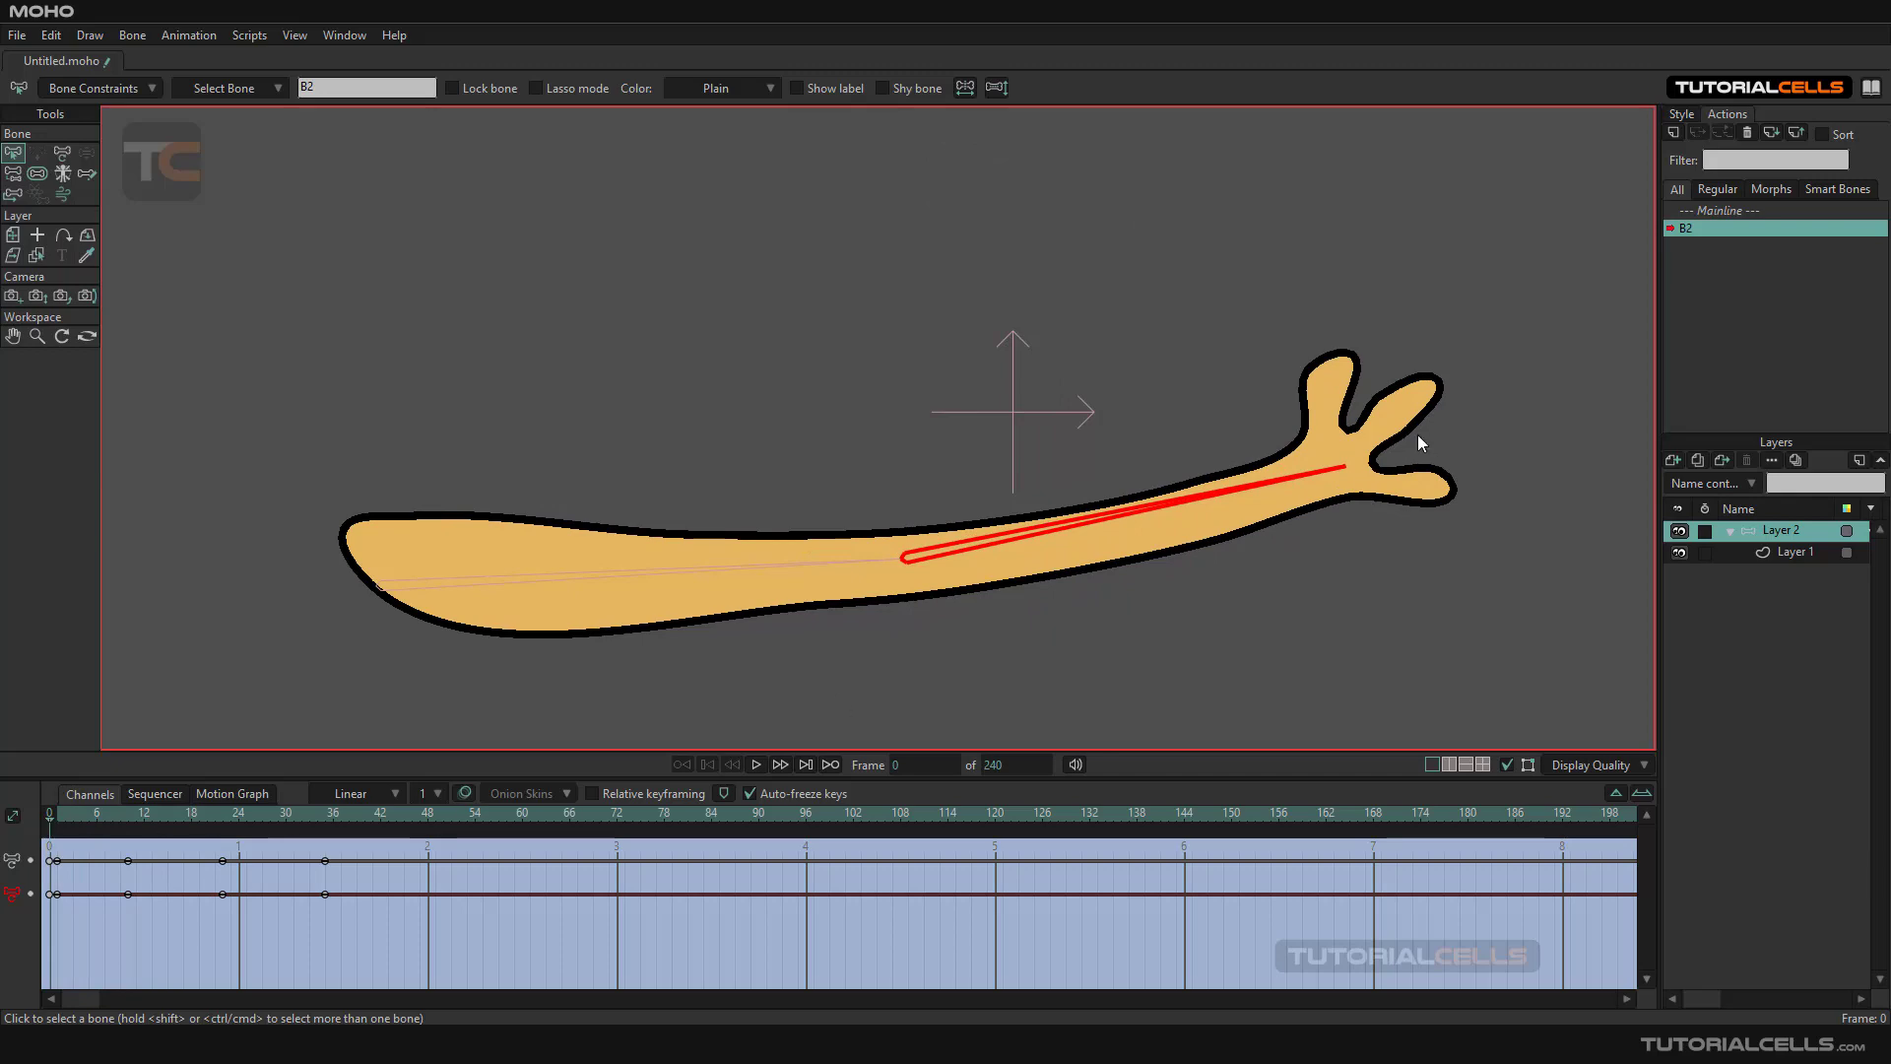